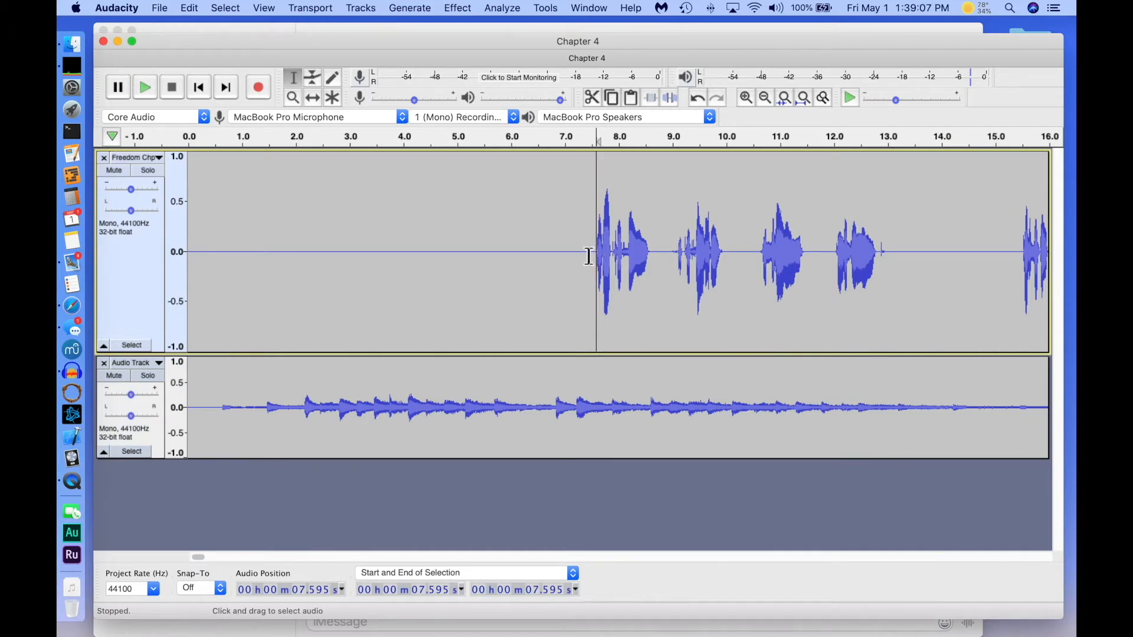
- Copy about 0.4 s of silence before the narration's first words and paste it into the narration track at about 6.8 s
drag(586, 254, 565, 254)
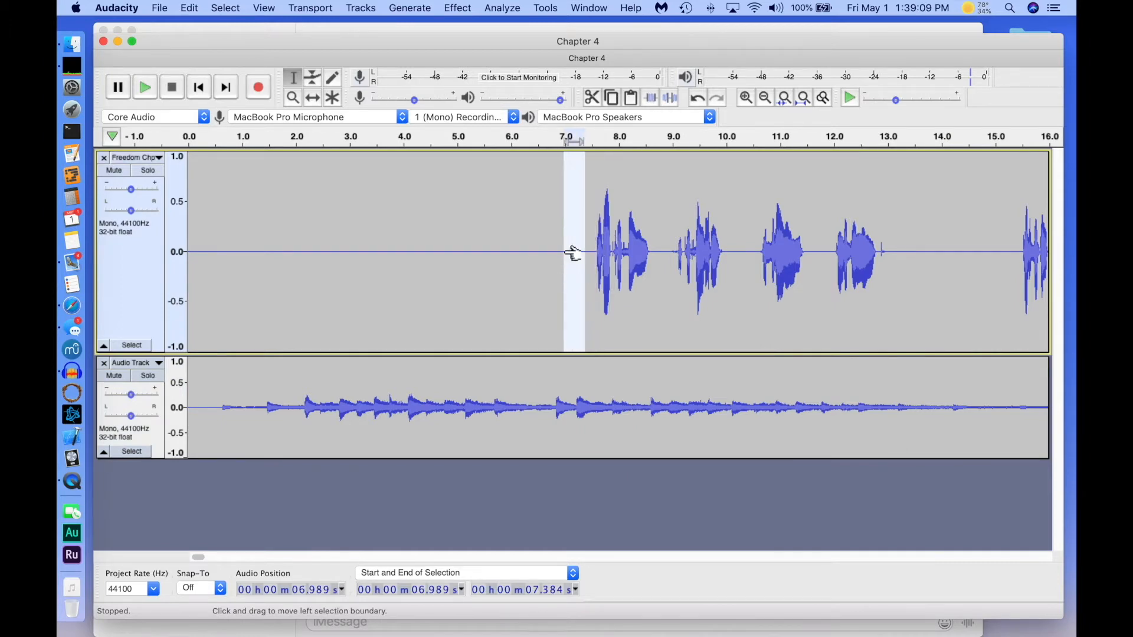
key(super+c)
click(553, 254)
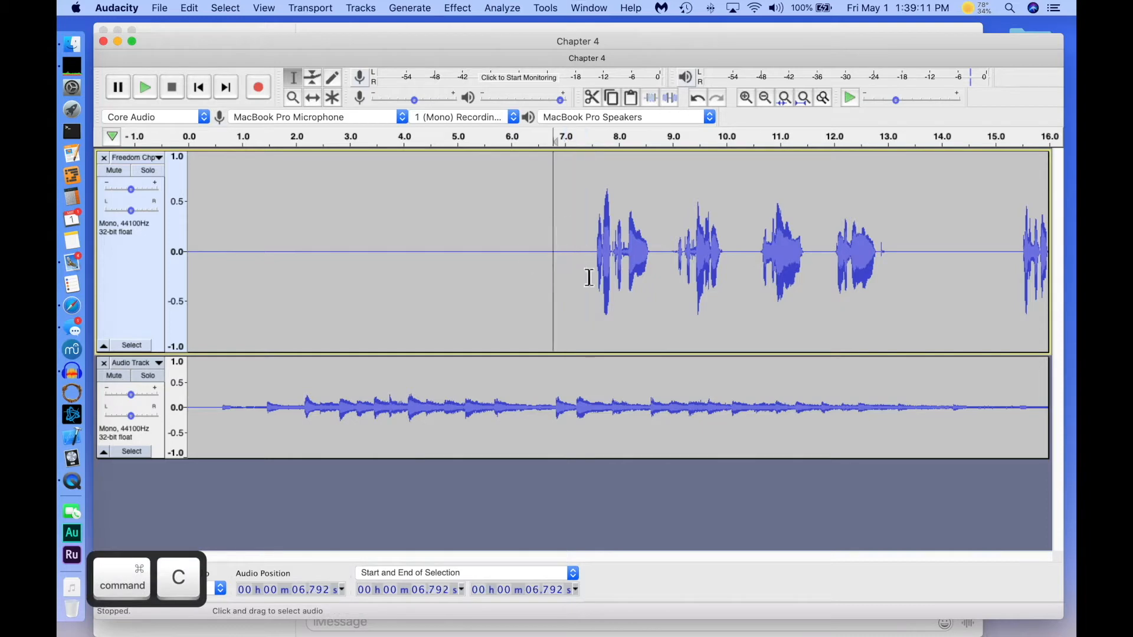
key(super+v)
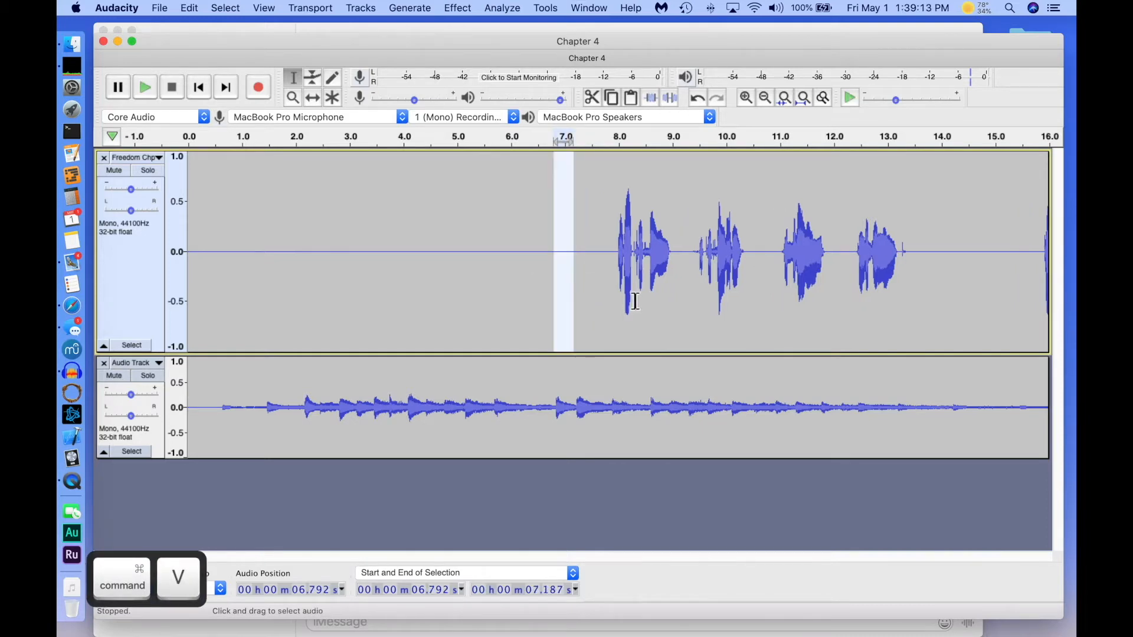
- Delete about 0.26 s of silence just before the first spoken words in the narration track
click(594, 298)
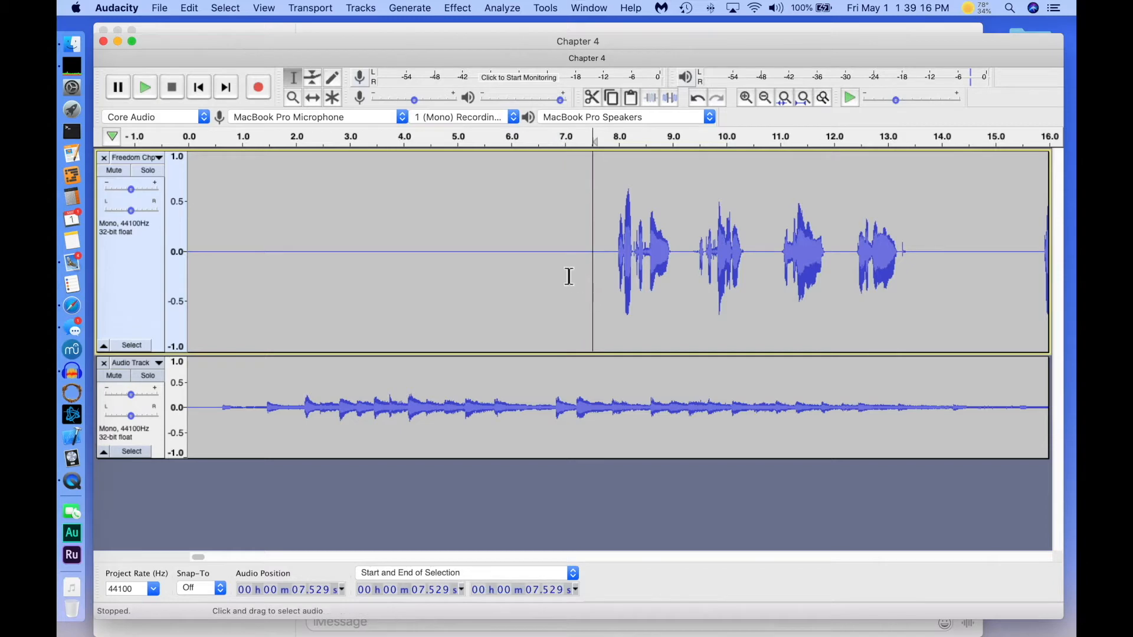
click(615, 258)
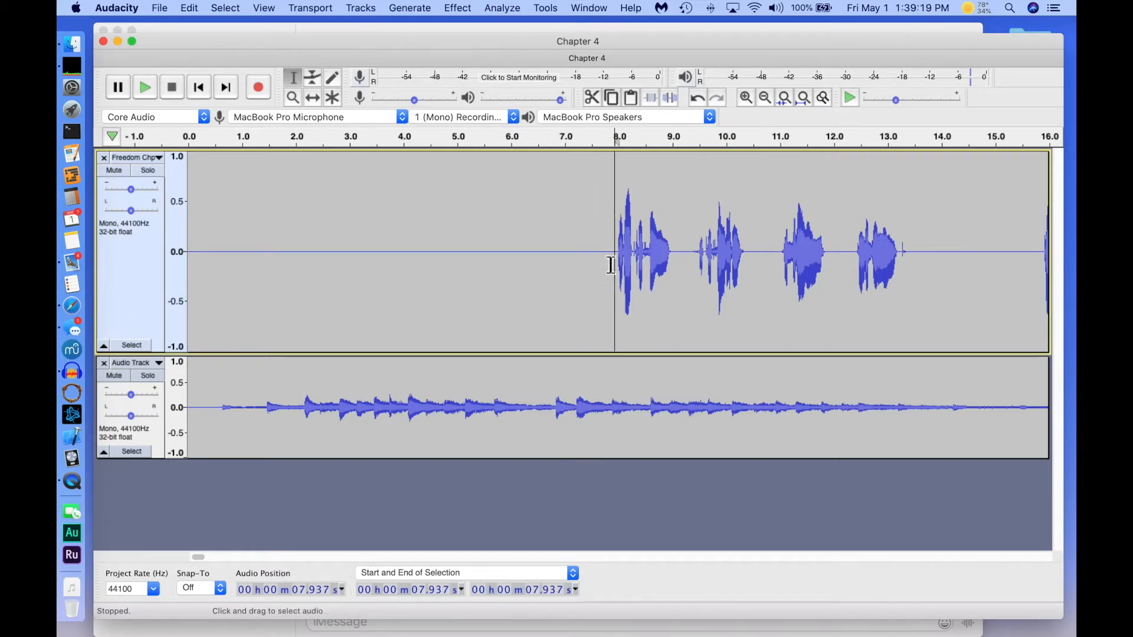
drag(614, 255, 601, 255)
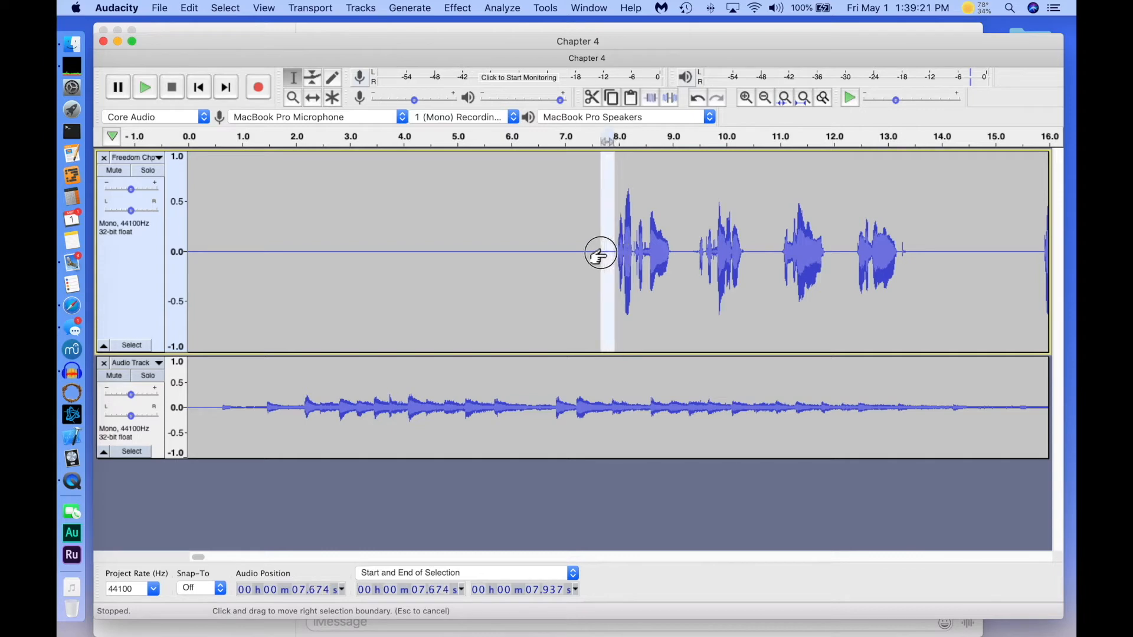
key(BackSpace)
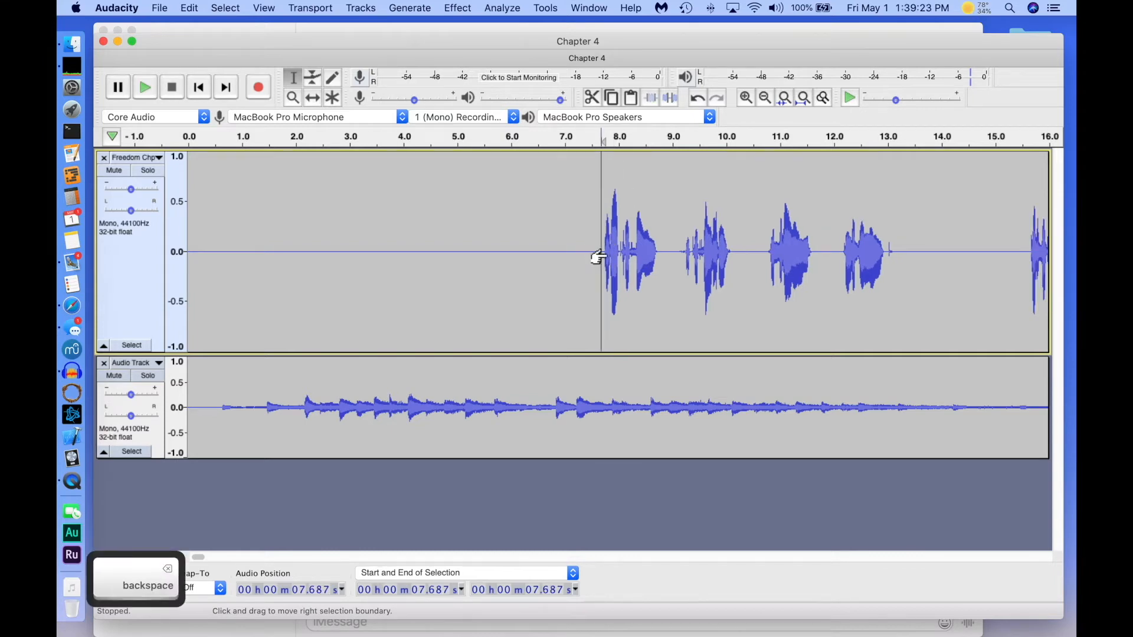
- Play both tracks from about 0.66 s to check the transition from the music intro into the narration, and stop playback
click(224, 409)
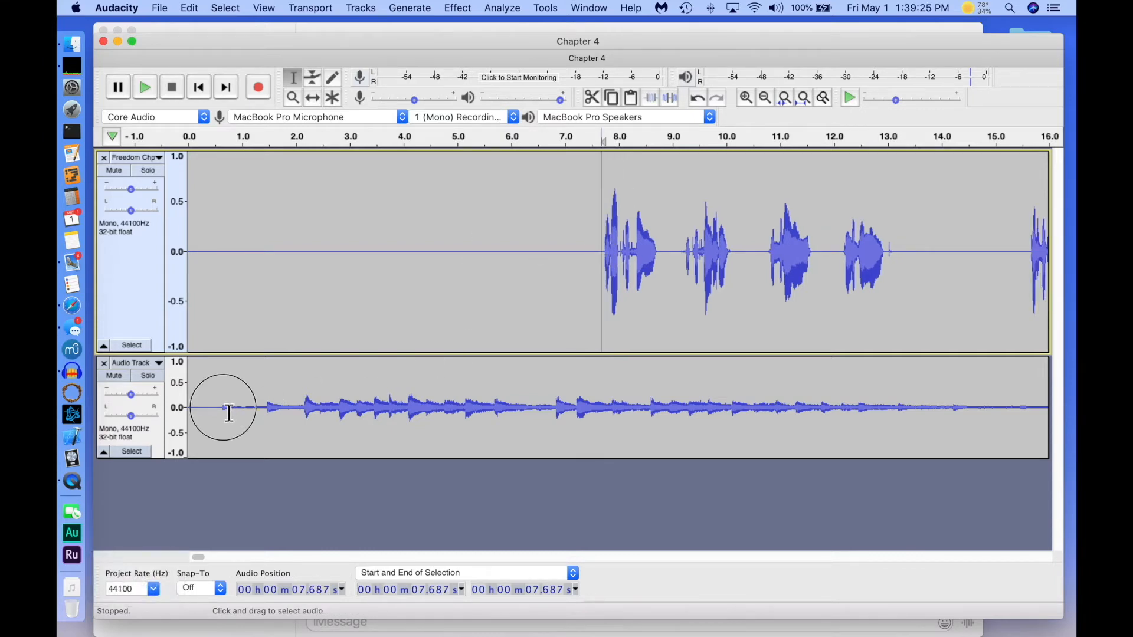
key(space)
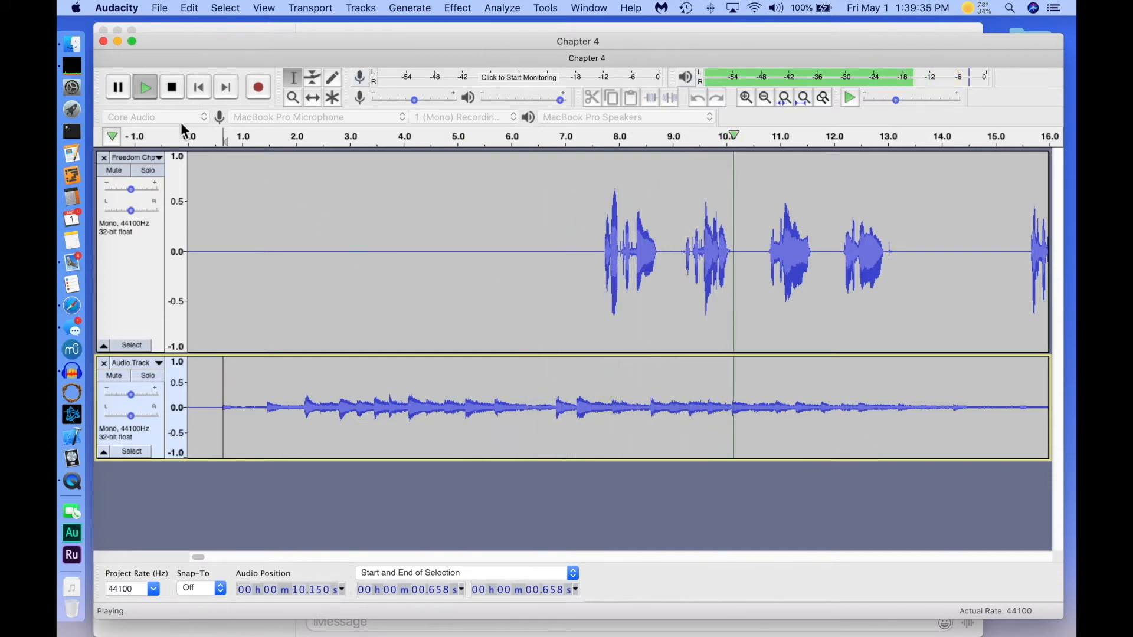
key(space)
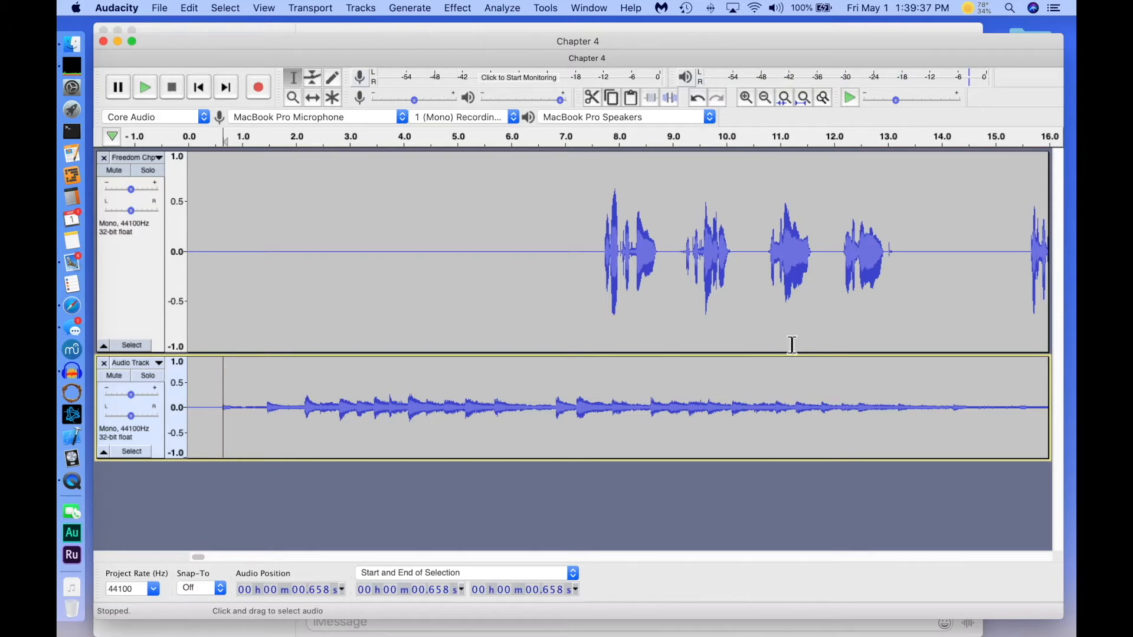
- Select both tracks in full, fit the whole selection in view, and clear the track selection
double_click(447, 270)
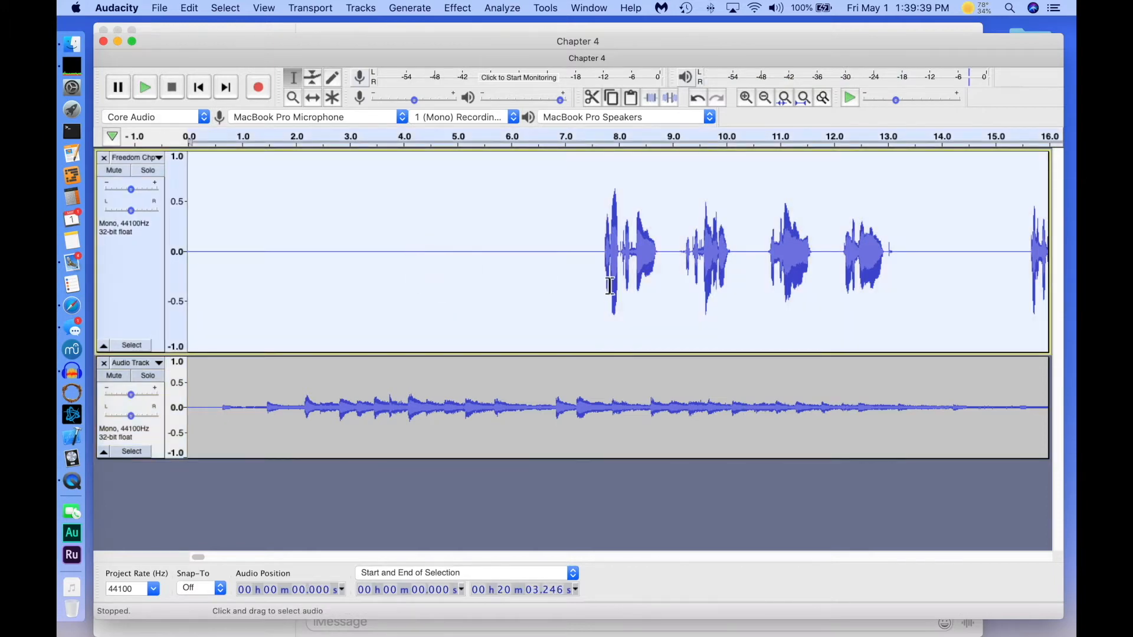
key(super+a)
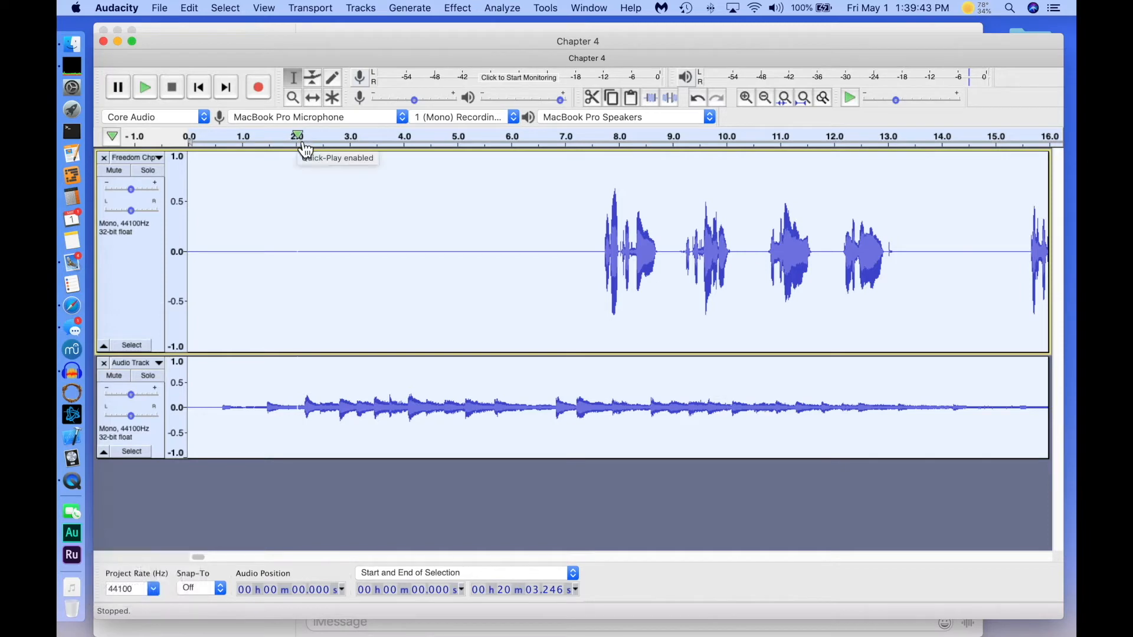
key(super+e)
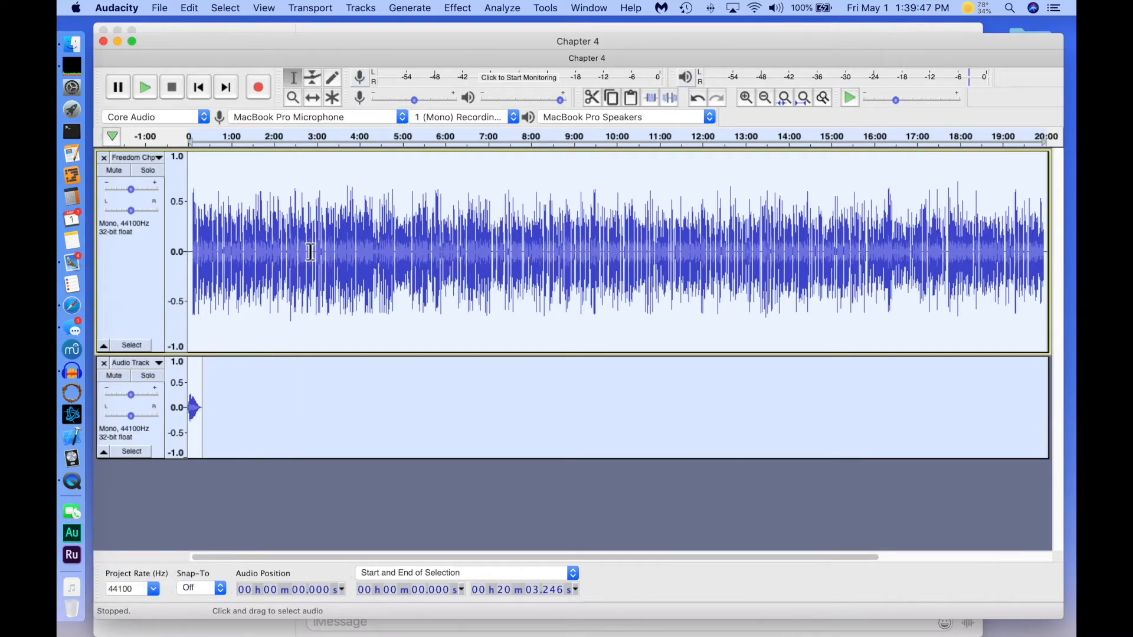
click(288, 485)
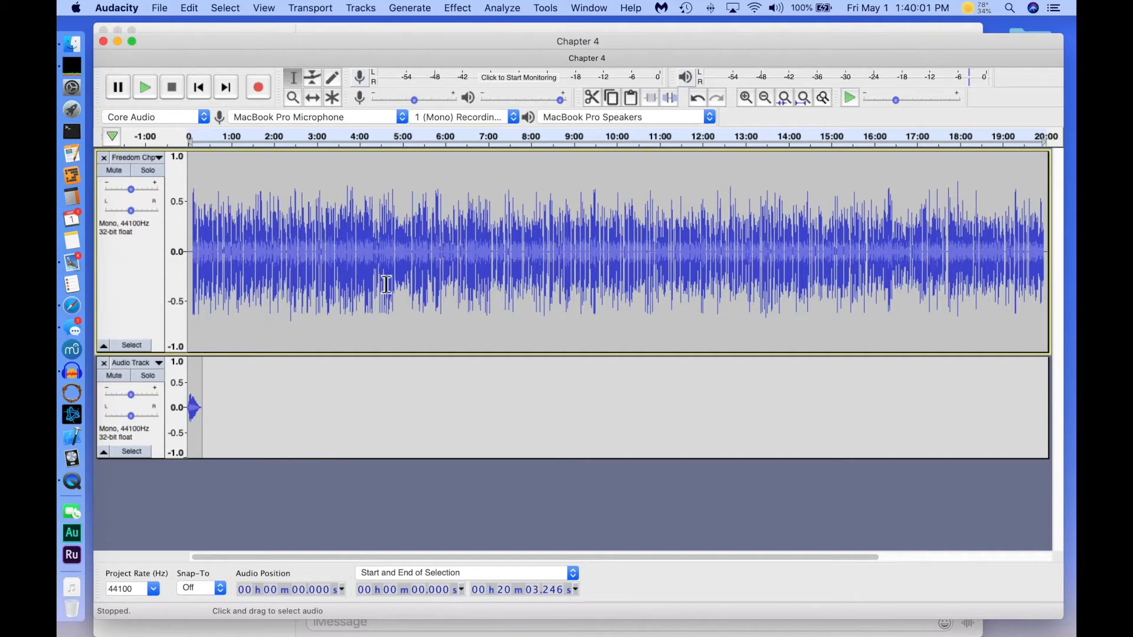
- Save the Chapter 4 project
click(161, 9)
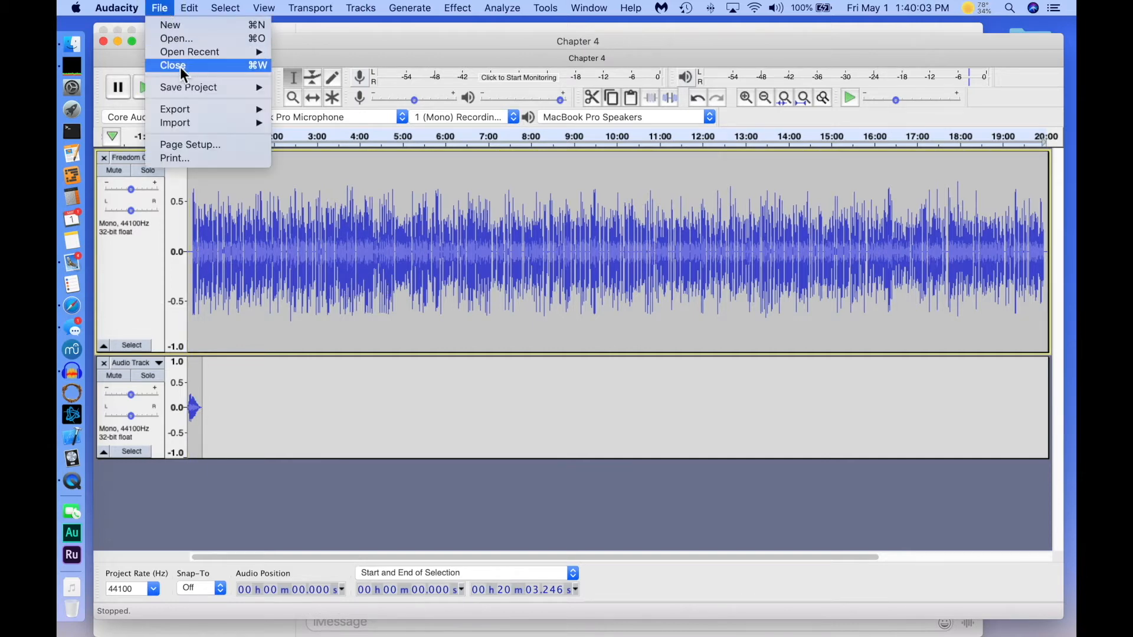
mouse_move(186, 87)
click(325, 89)
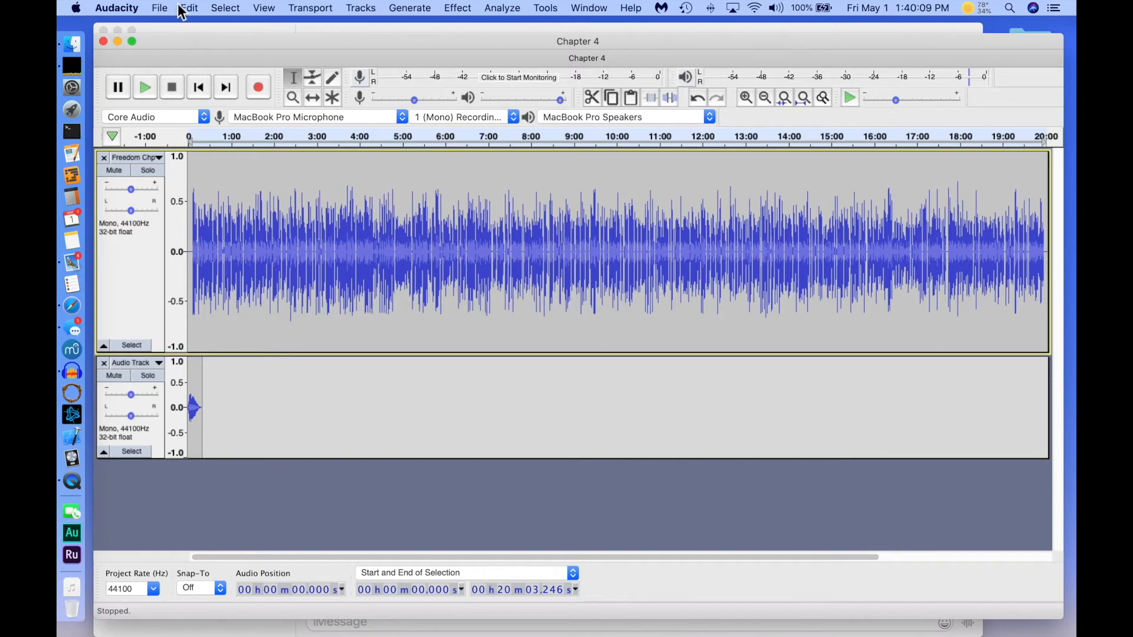
click(160, 8)
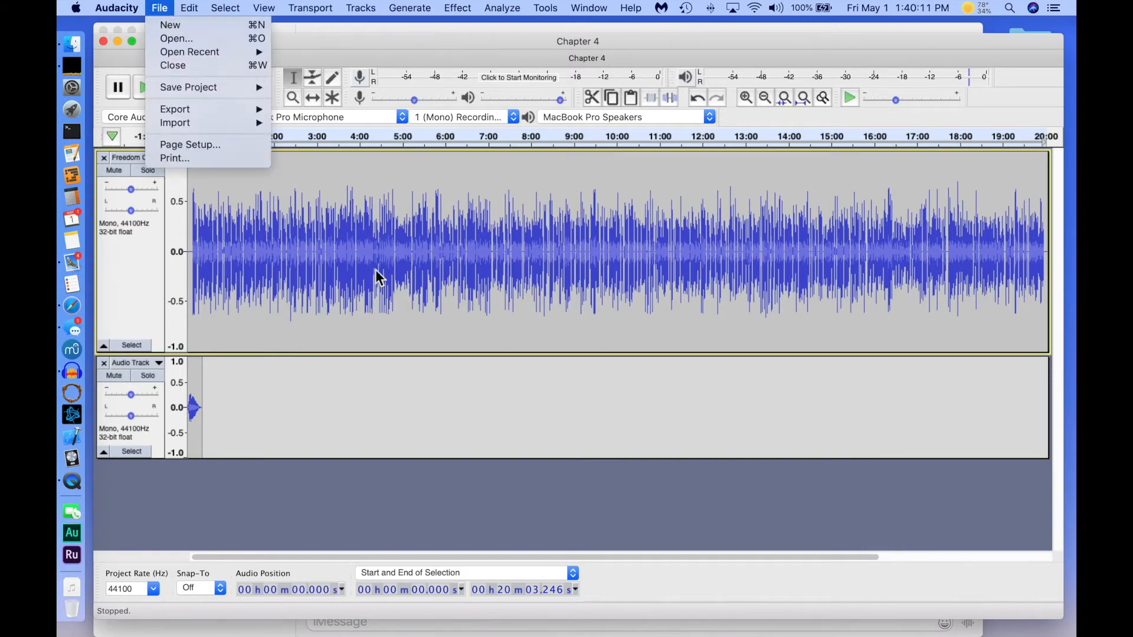
- Select all audio in both tracks and mix and render it to a new track
key(super+a)
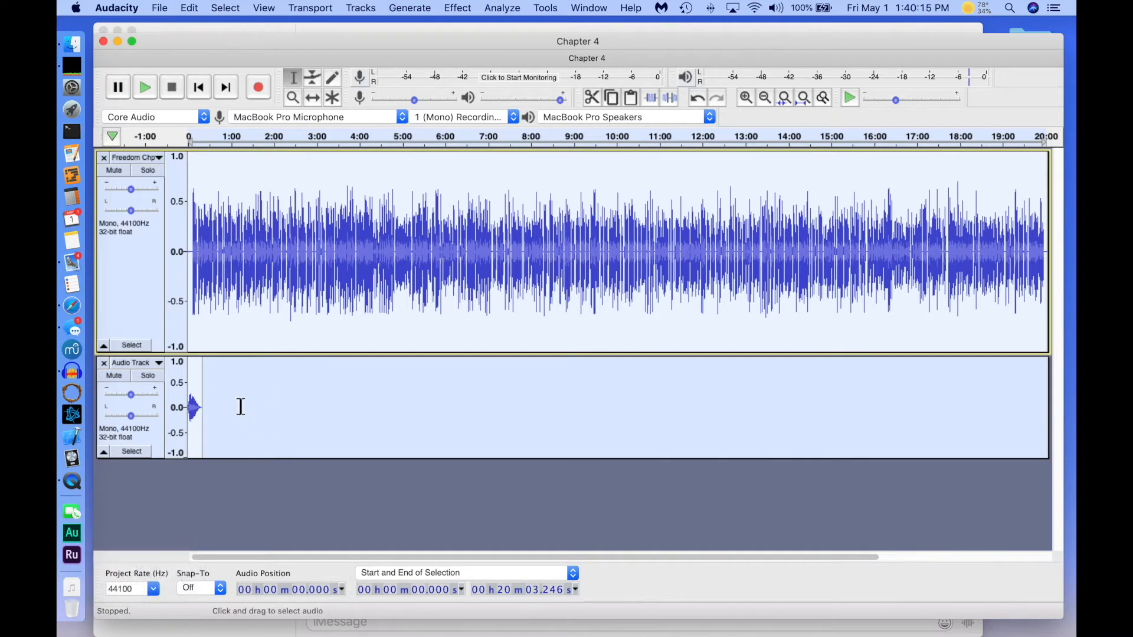
key(super+a)
click(363, 8)
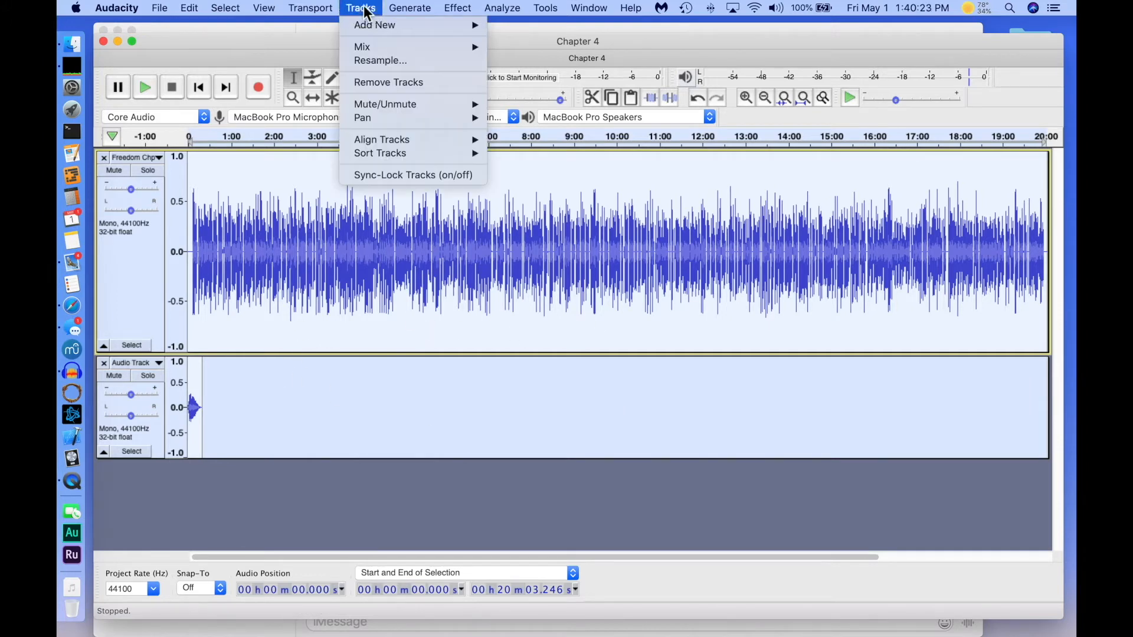
mouse_move(384, 51)
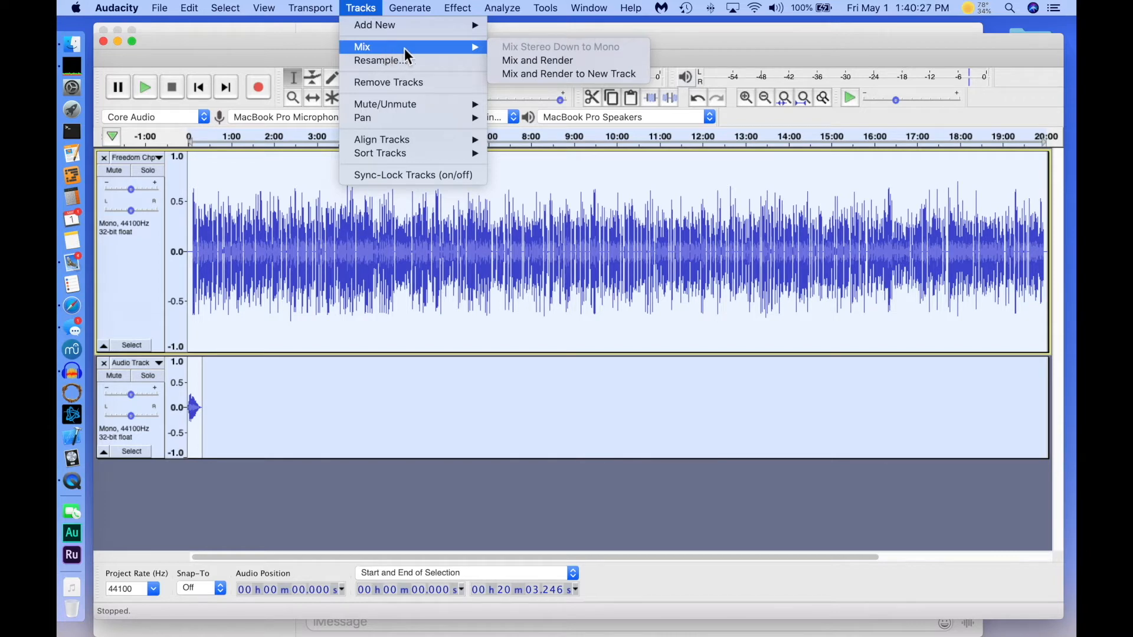
click(548, 74)
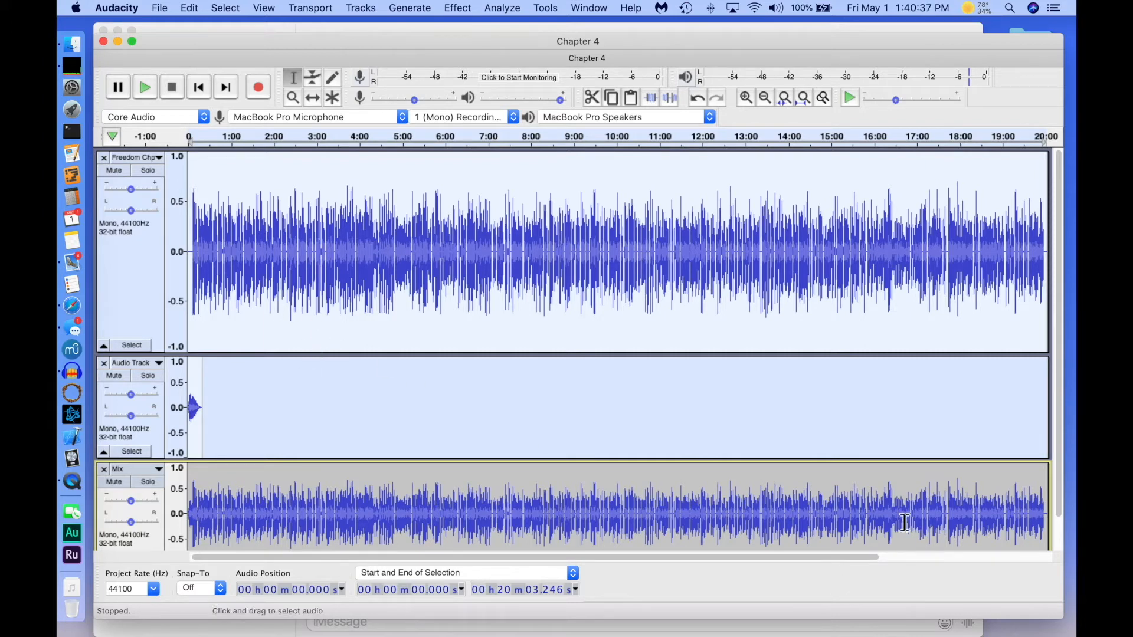
- Compare the opening seconds of the mix, narration and music tracks by highlighting the beginning of each
drag(197, 517, 192, 517)
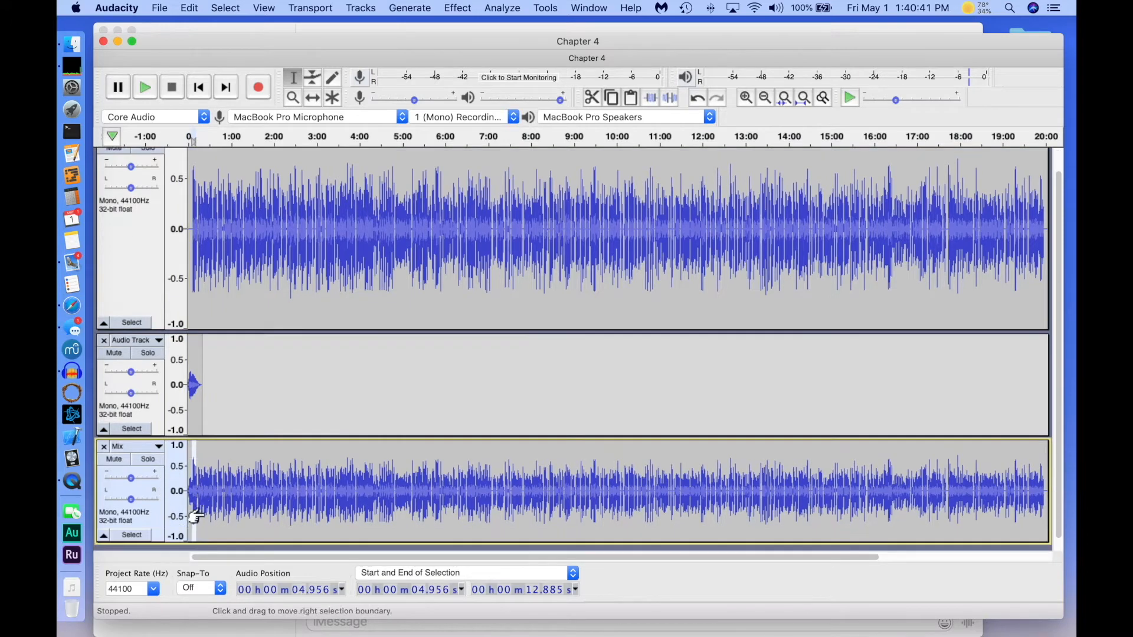
drag(200, 289, 193, 284)
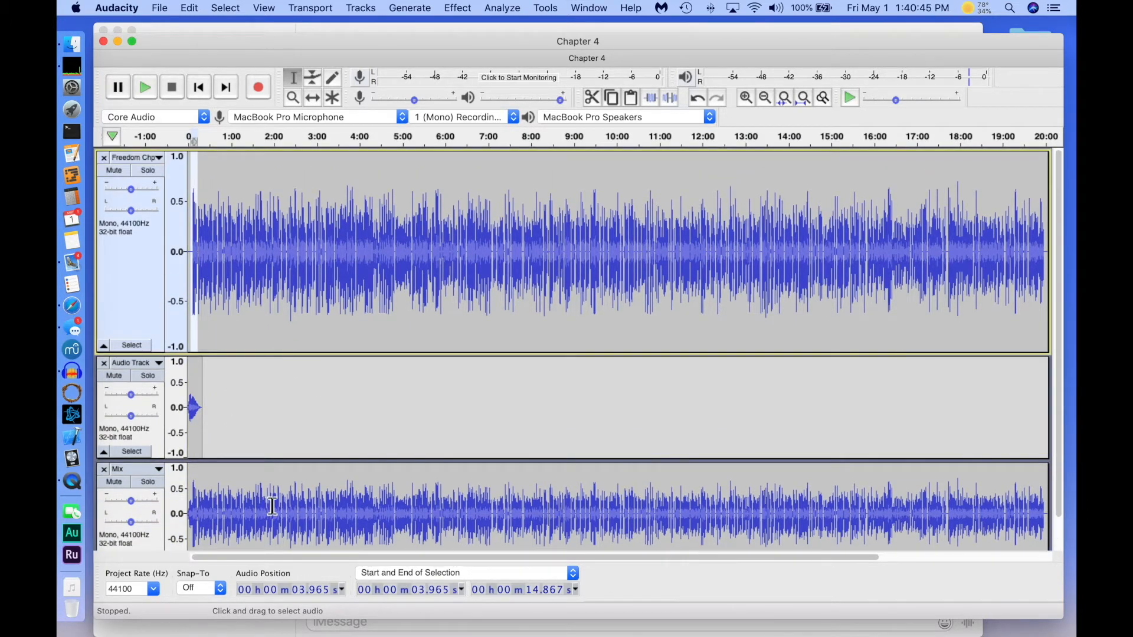
click(229, 522)
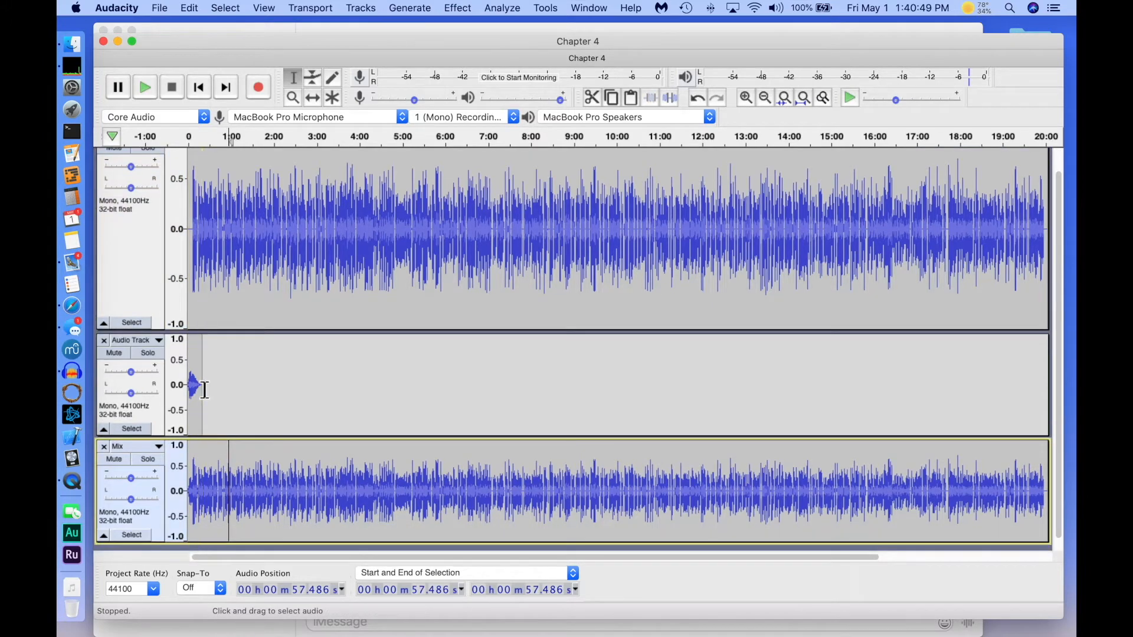
double_click(197, 384)
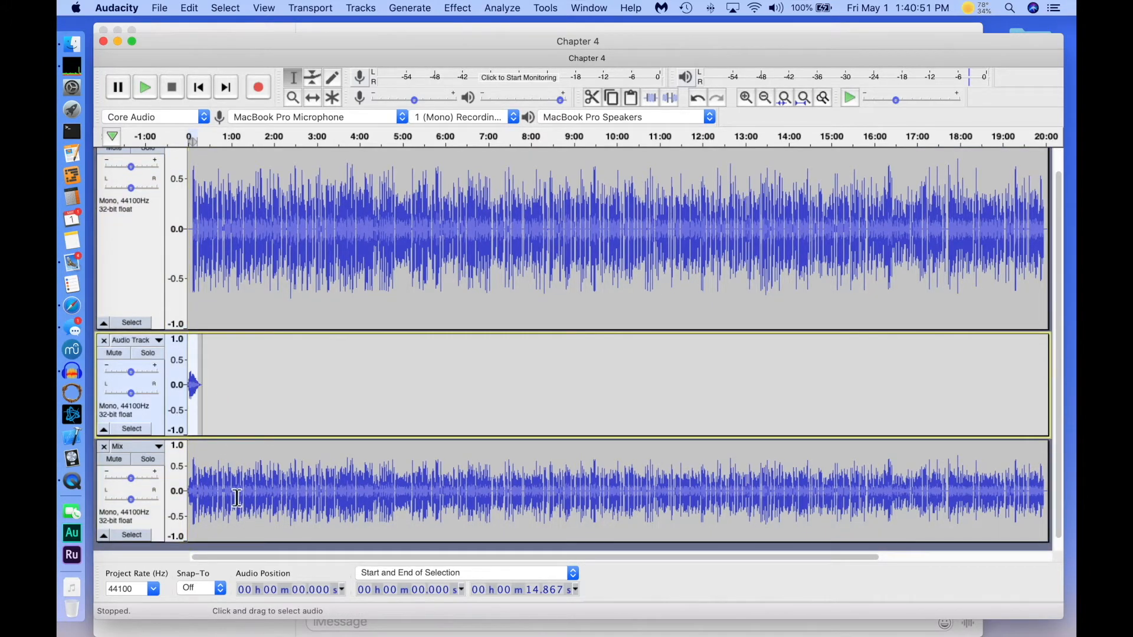
drag(201, 497, 194, 497)
click(501, 522)
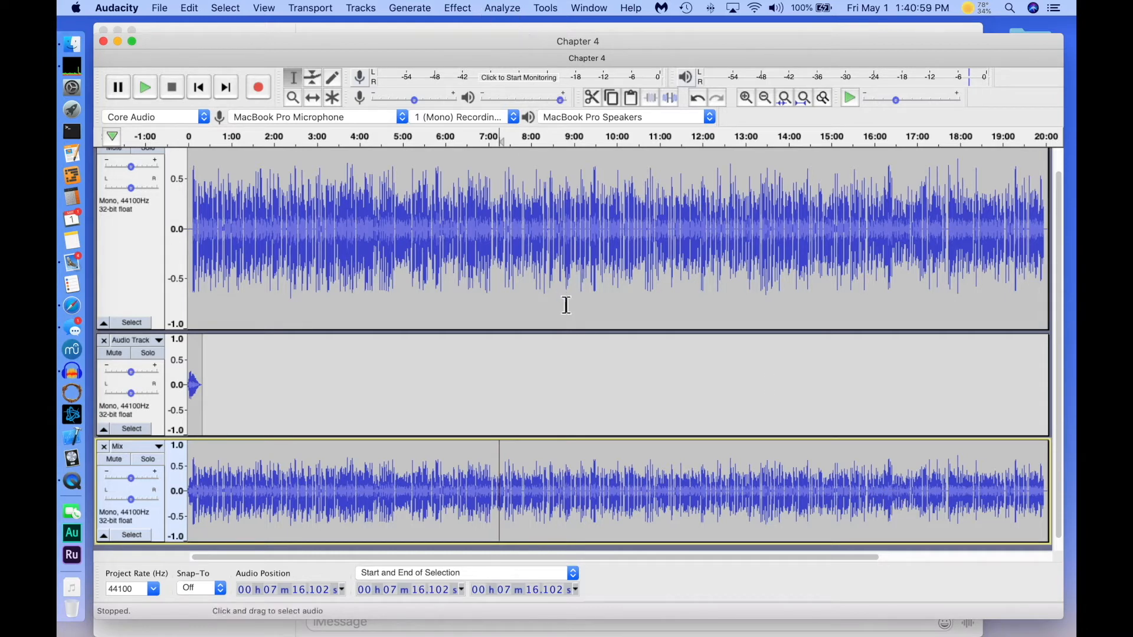
- Select the entire Mix track on its own
key(super+a)
click(575, 397)
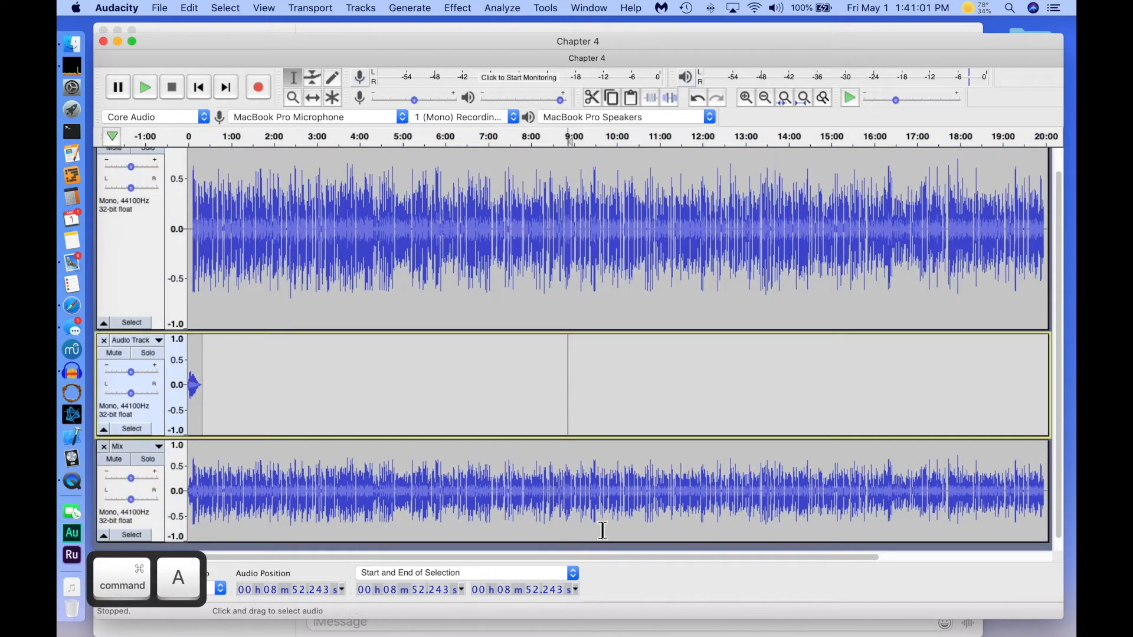
double_click(590, 513)
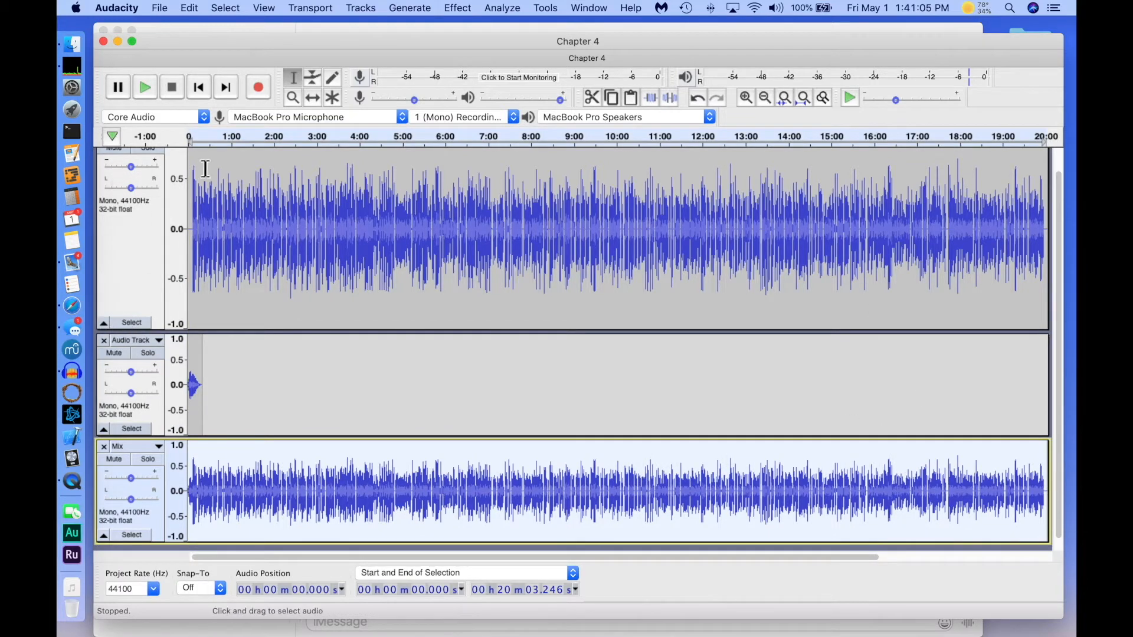
- Mute the original music track and the original narration track
click(115, 353)
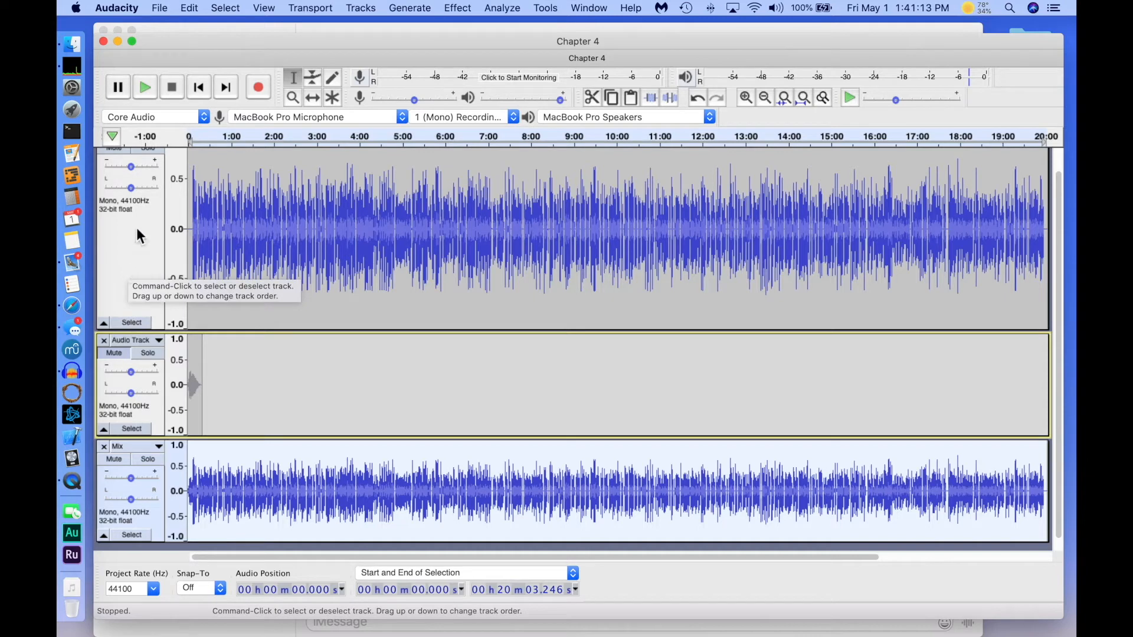
scroll(140, 232, up, 2)
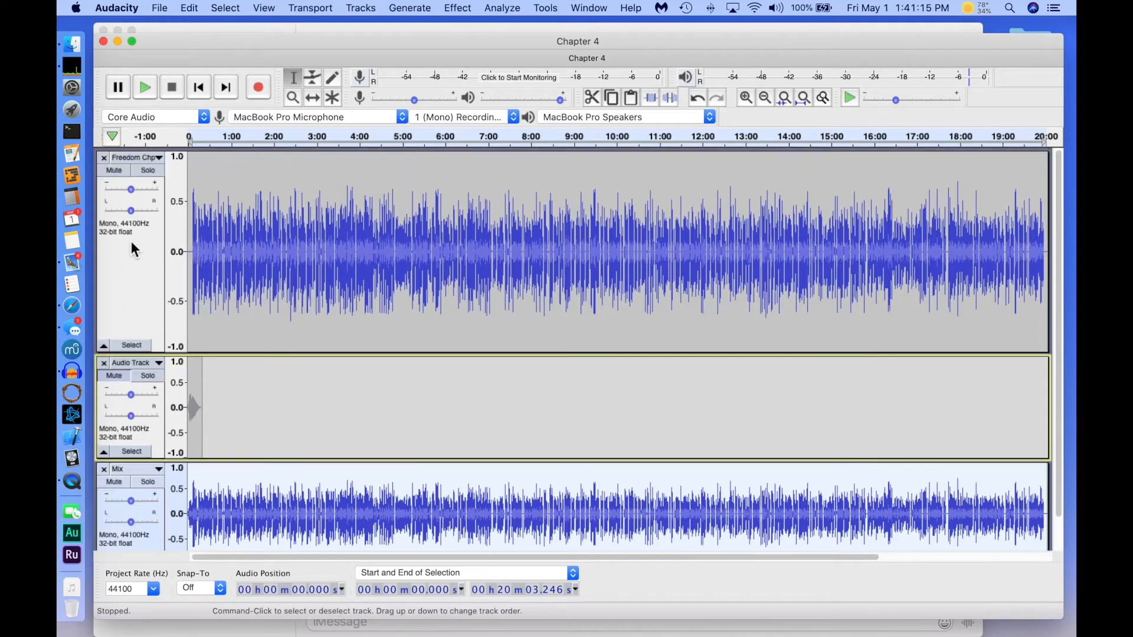
click(114, 170)
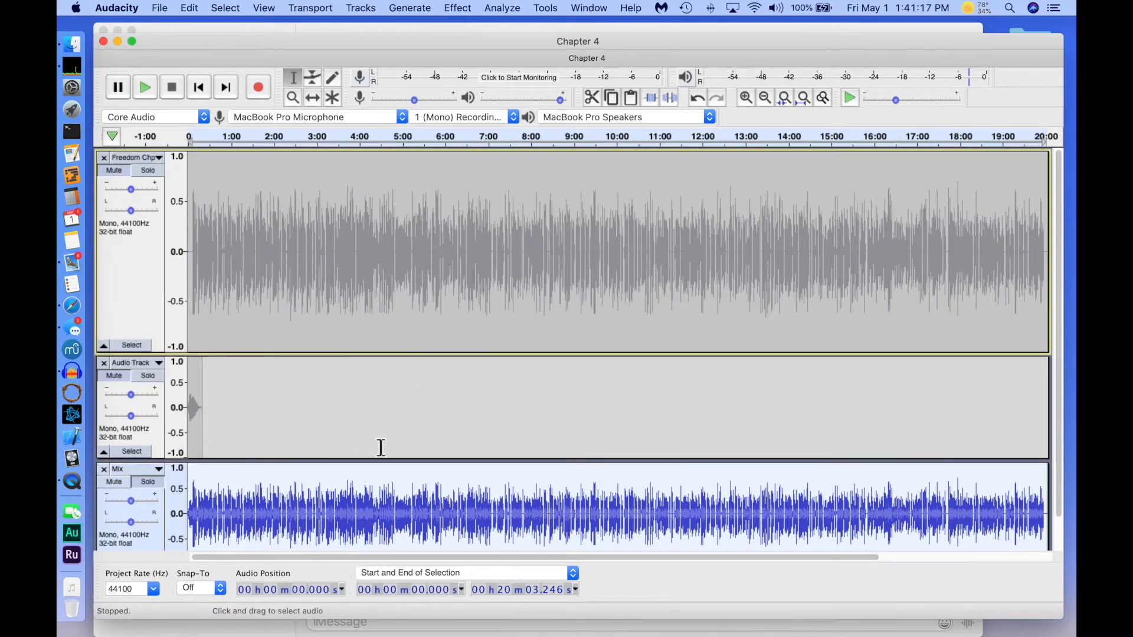
- Play the rendered mix from its beginning to check the intro and narration, and stop playback
scroll(435, 420, down, 3)
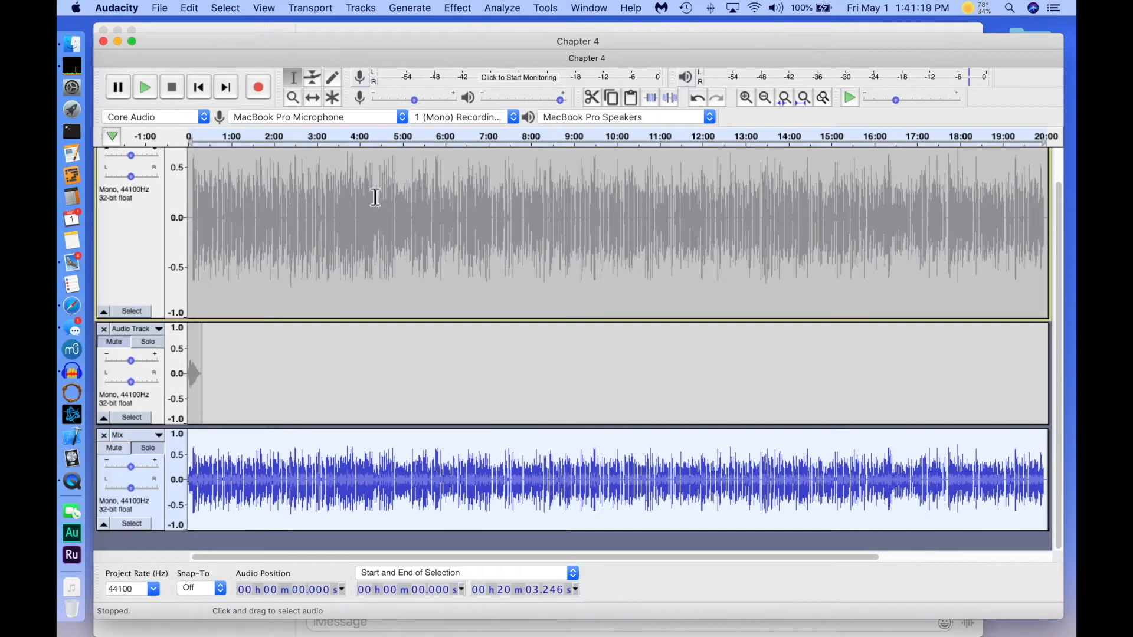
click(145, 87)
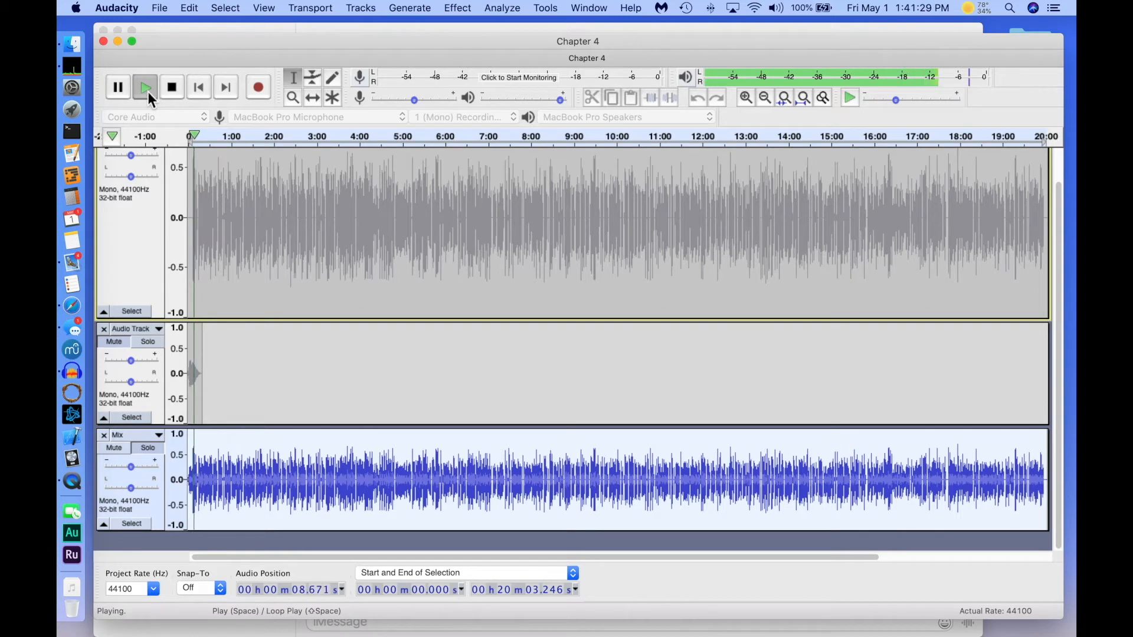
click(172, 87)
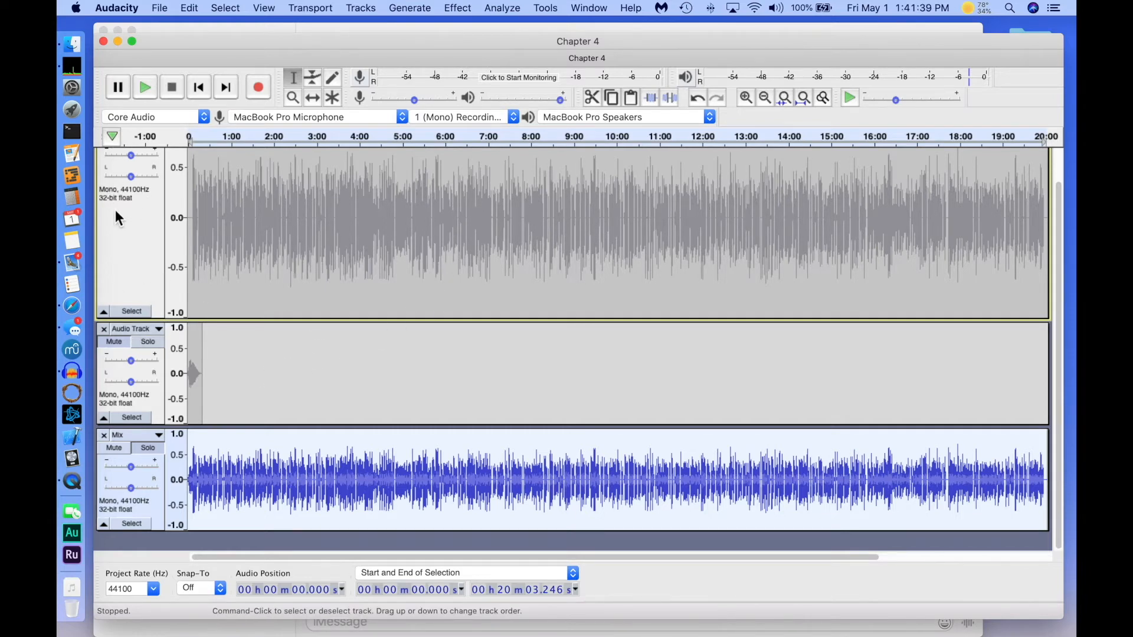
- Unmute the original narration track
scroll(118, 248, up, 2)
click(113, 169)
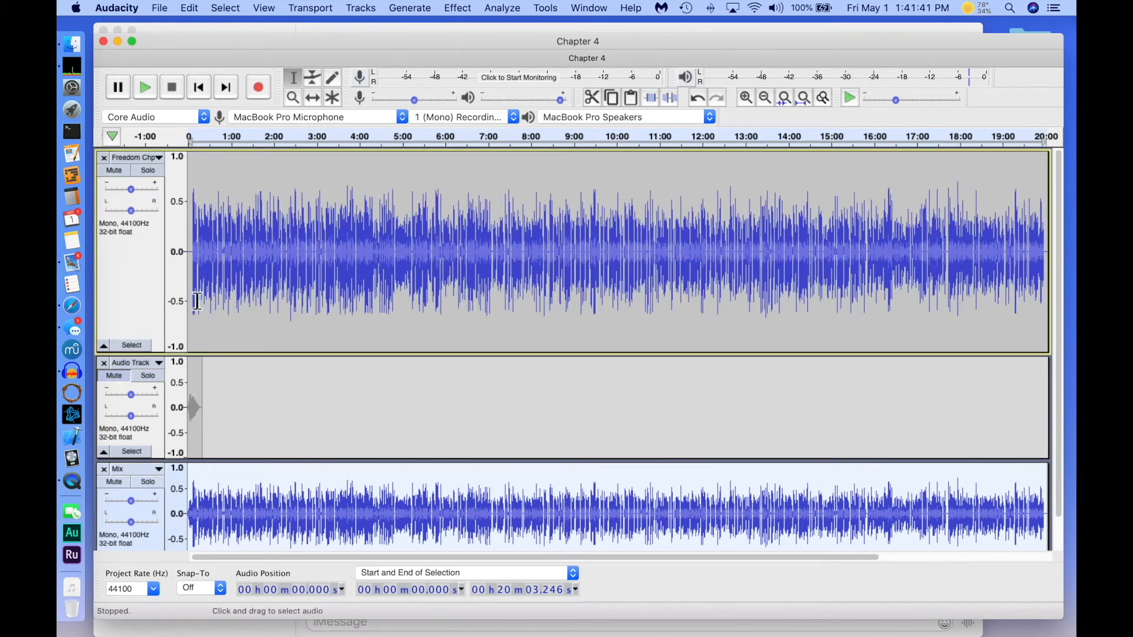
- Lower the volume of the narration's first loud word, selecting from about 7.68 s to 8.03 s
drag(197, 314, 190, 314)
click(258, 329)
drag(205, 265, 181, 270)
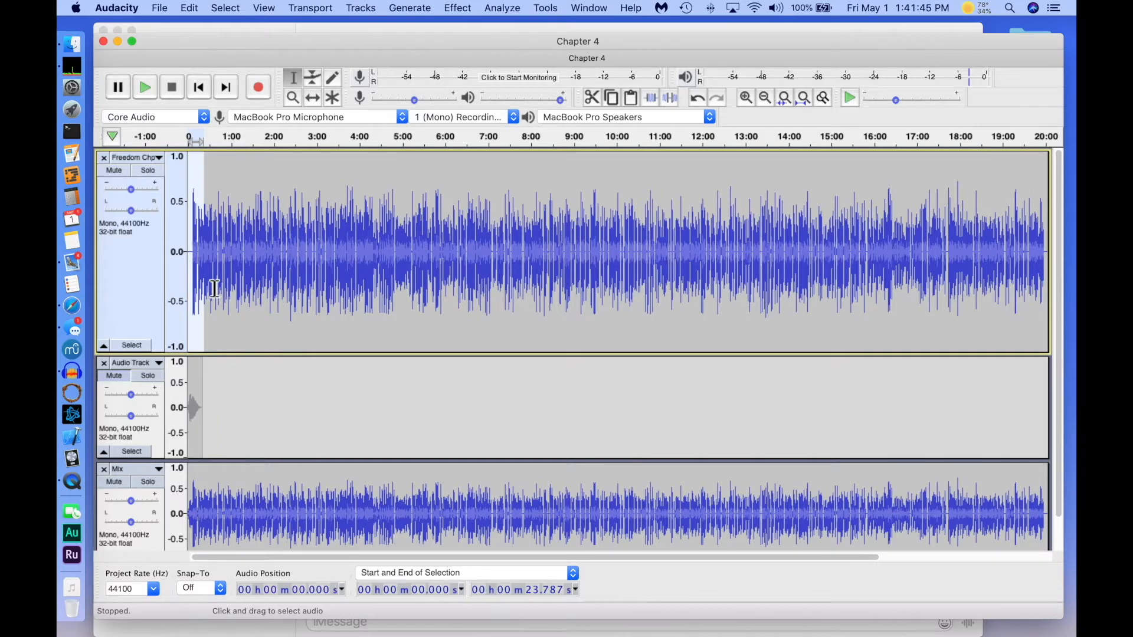
key(cmd+e)
click(655, 337)
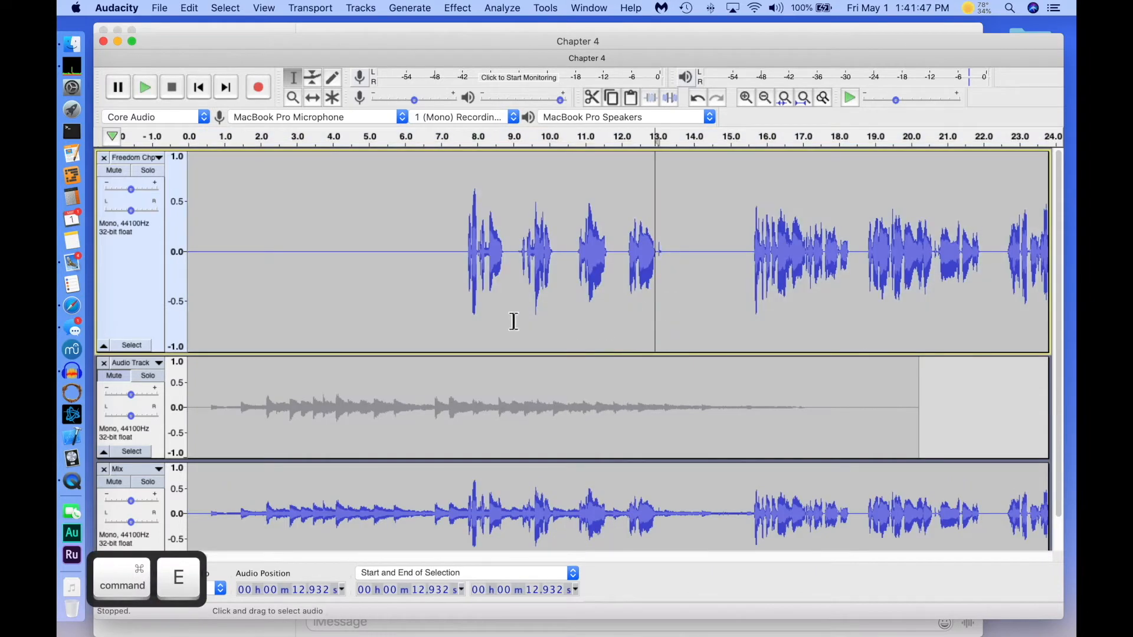
click(480, 311)
drag(479, 311, 467, 312)
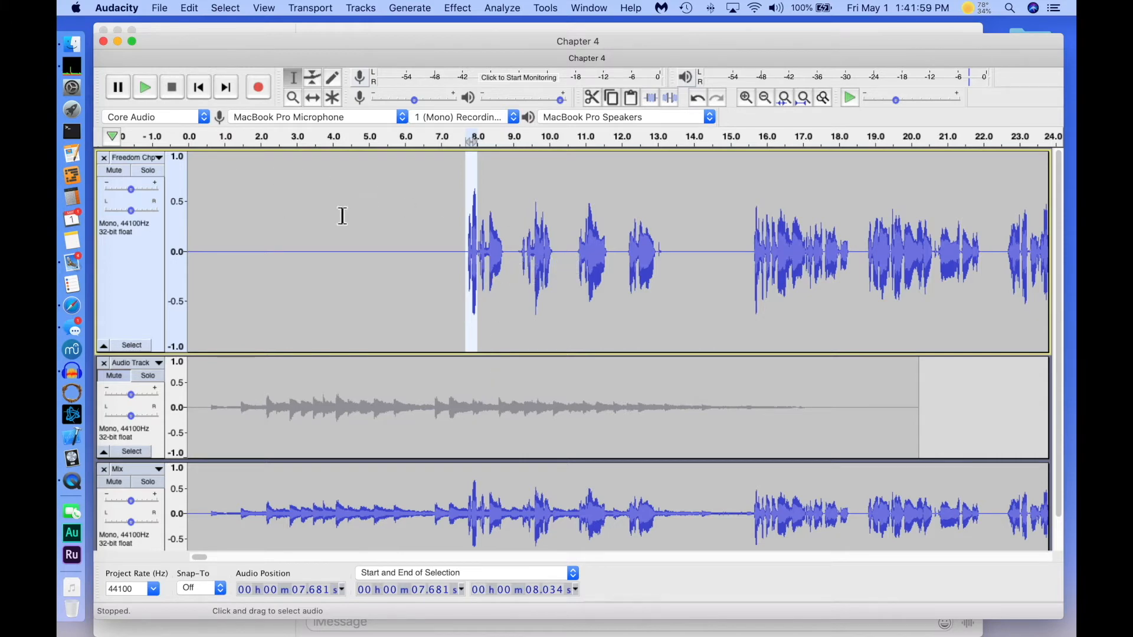
key(shift)
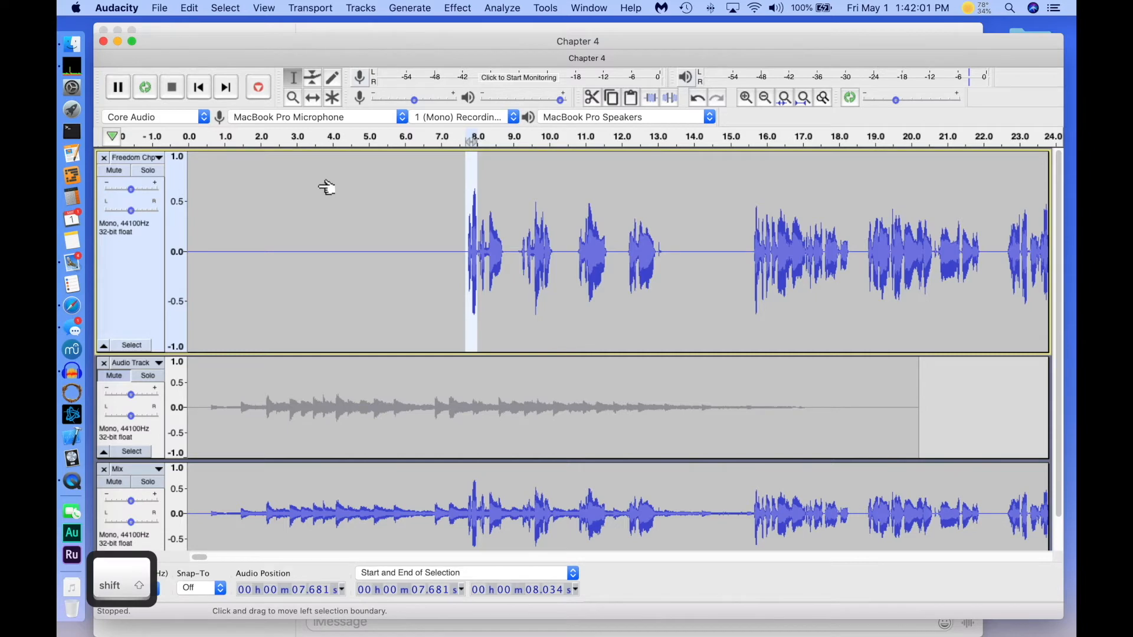
key(shift+2)
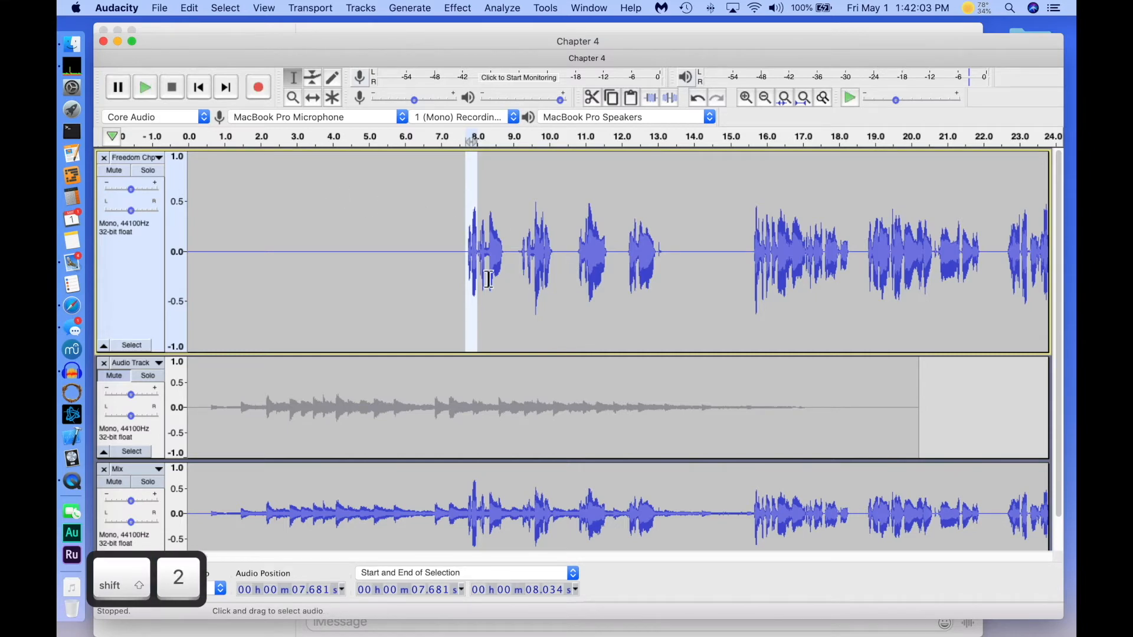
click(582, 292)
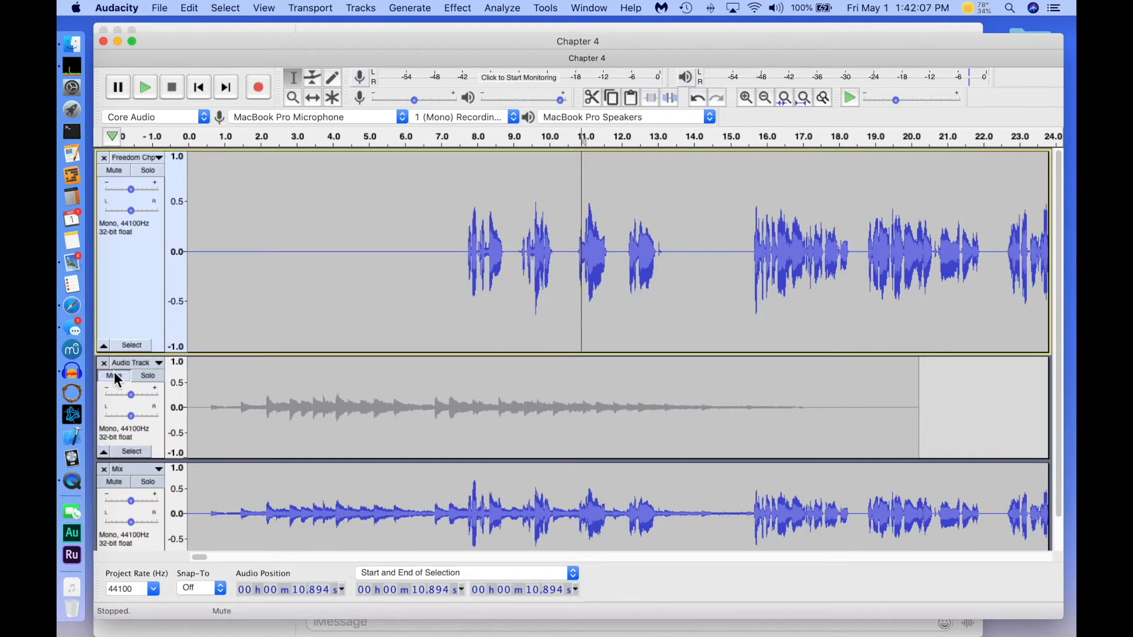
- Unmute the original music track and remove the outdated Mix track
click(115, 376)
click(227, 507)
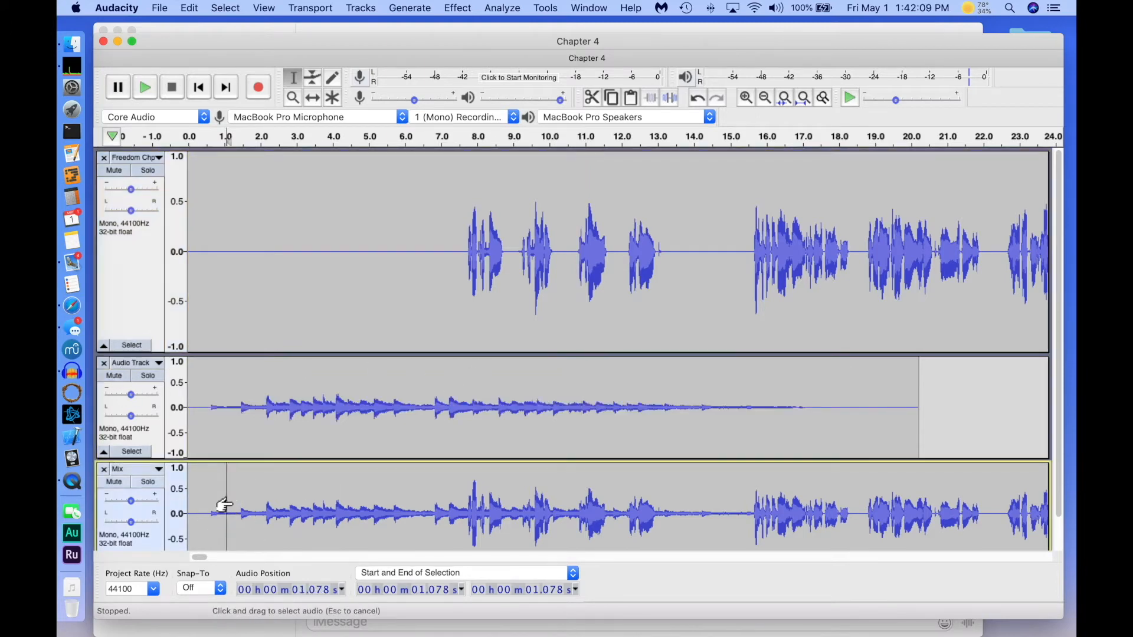
click(269, 502)
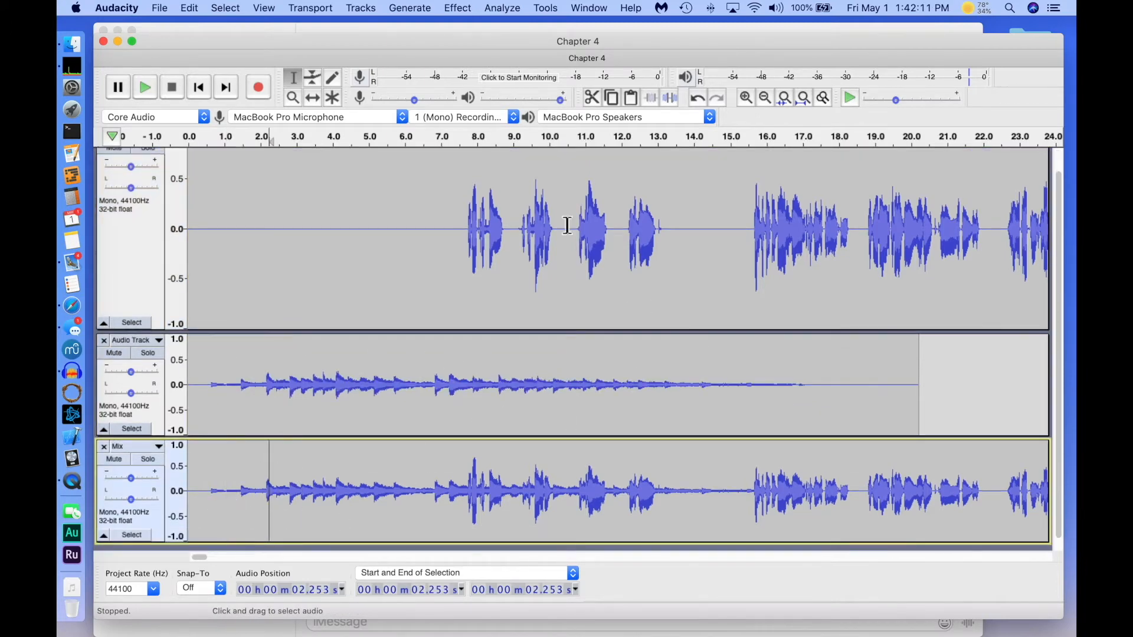
click(369, 9)
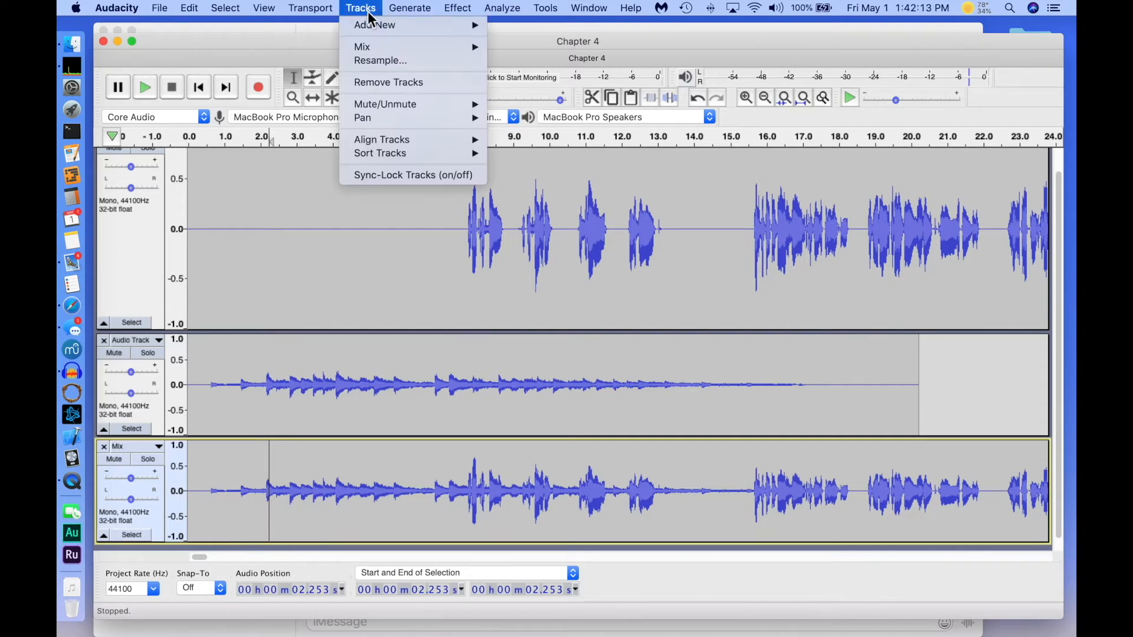
click(384, 82)
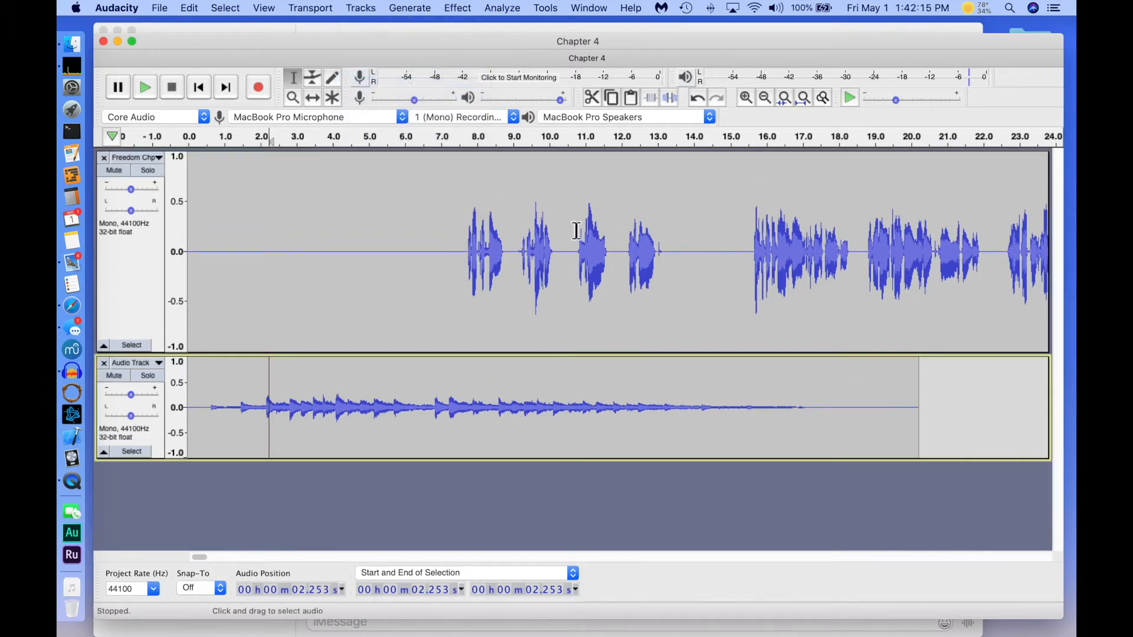
- Undo the removal of the Mix track
key(cmd+a)
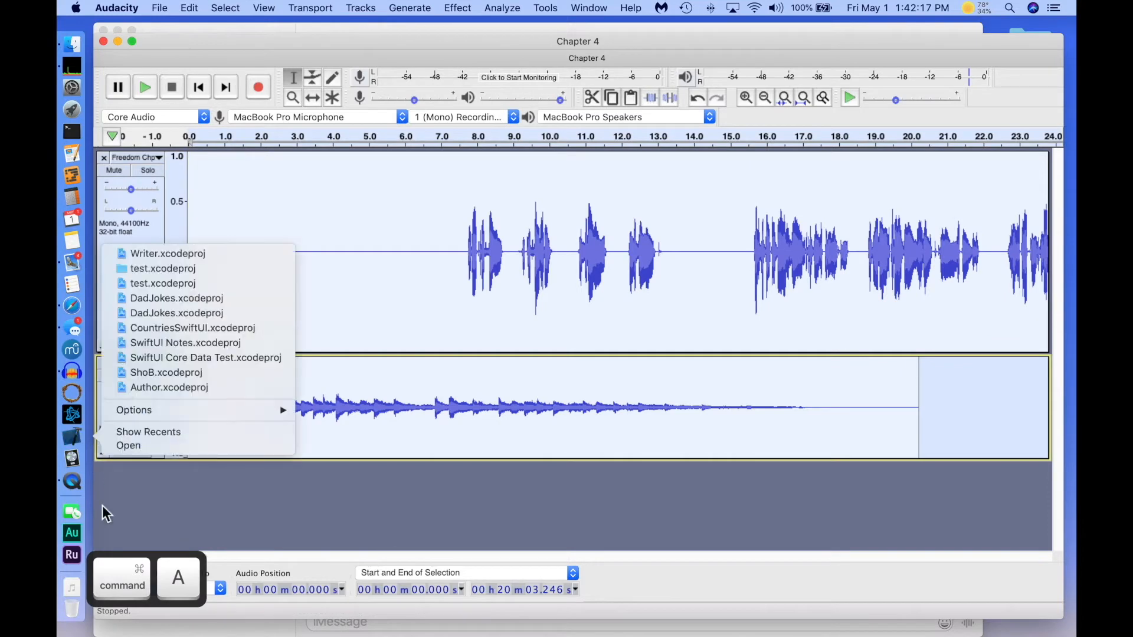
click(373, 286)
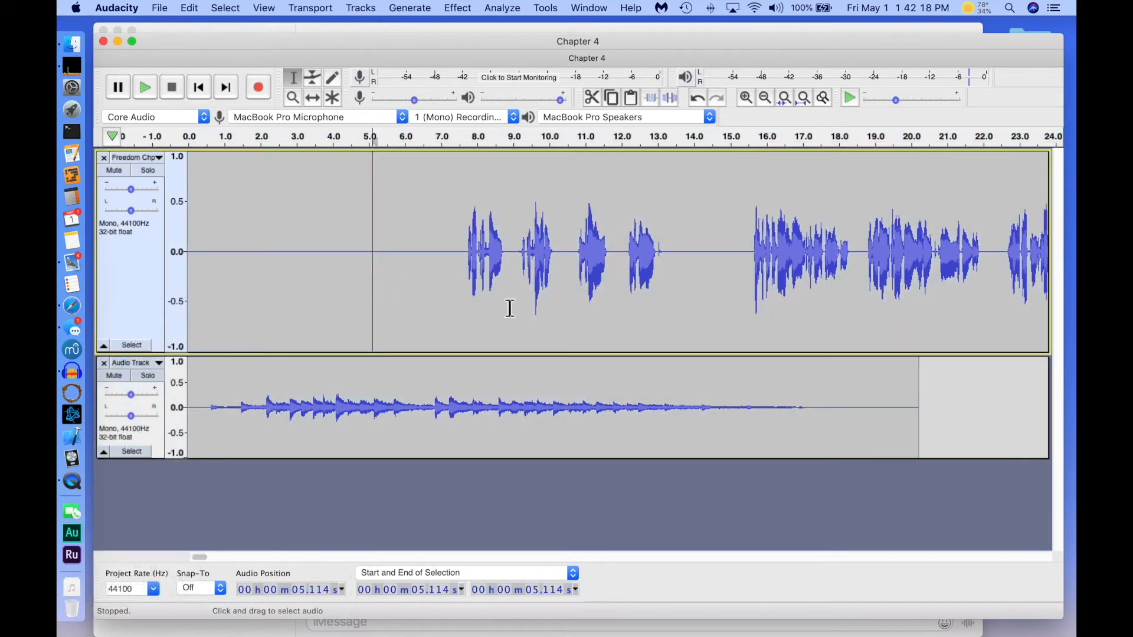
click(703, 407)
key(super+z)
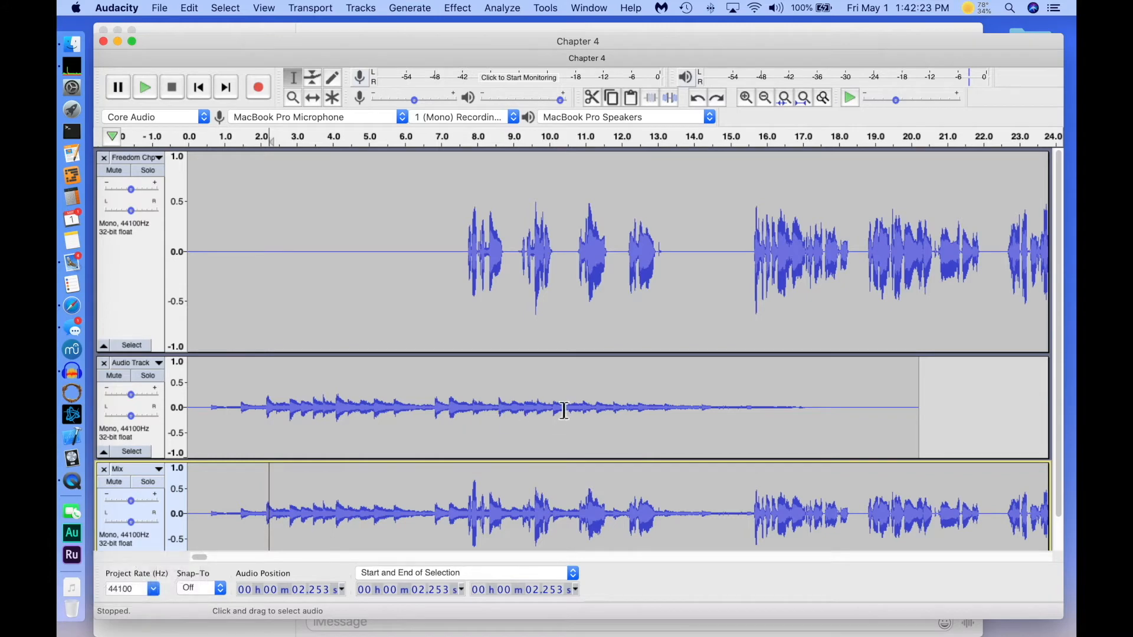
- Remove the outdated Mix track again, keeping only the narration and music tracks
key(super)
click(325, 483)
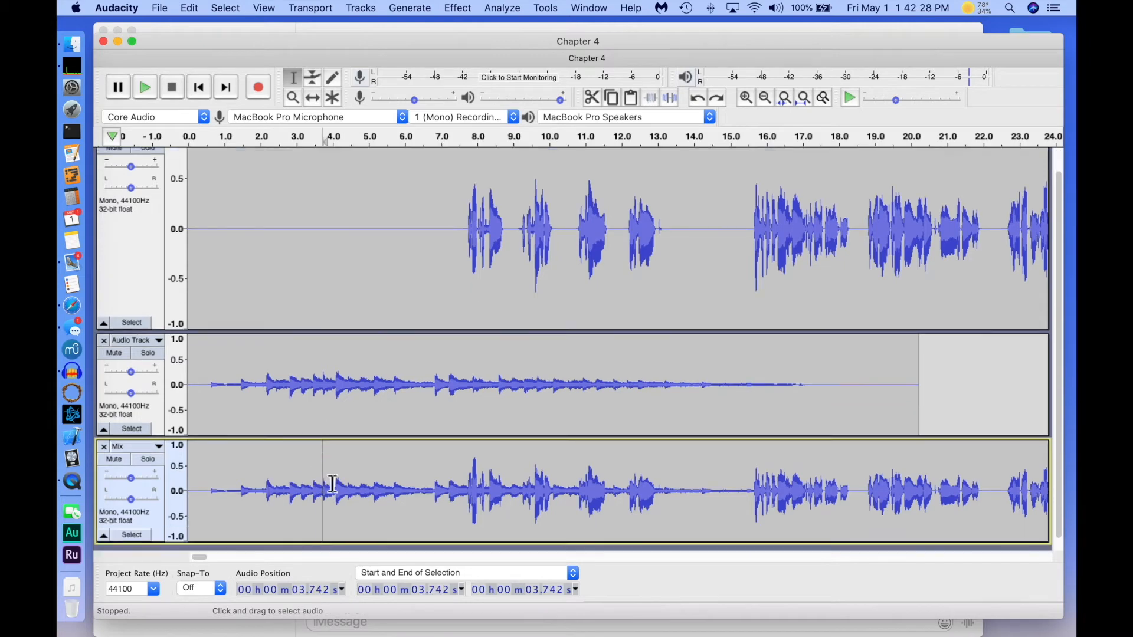
click(370, 8)
click(384, 83)
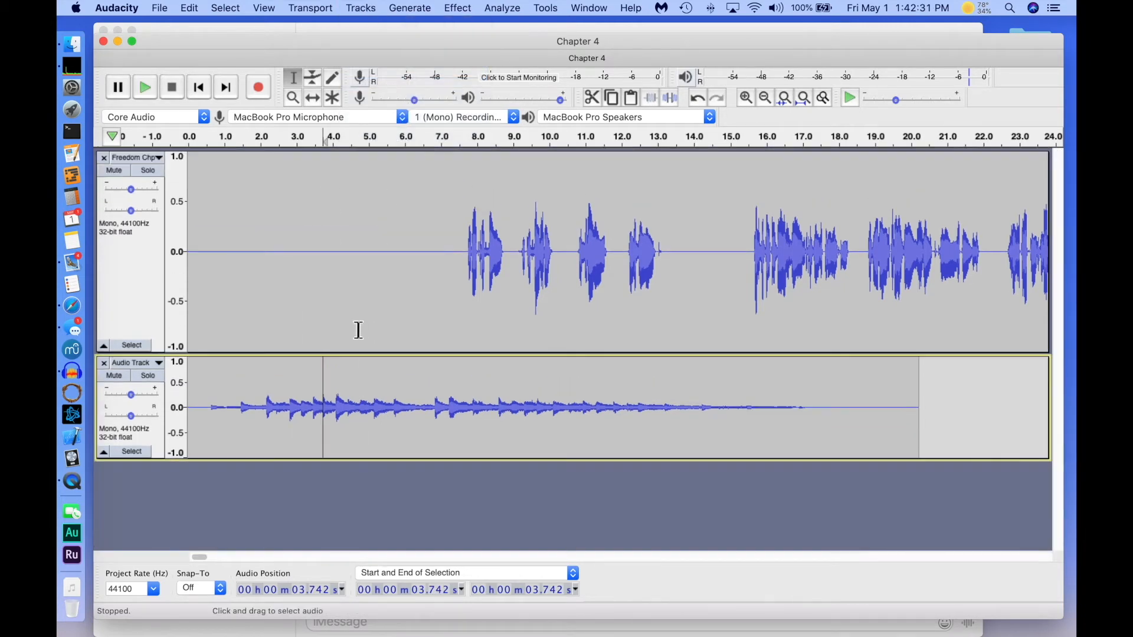
- Select all of the narration and music tracks, and mix and render them to a new track
key(super+a)
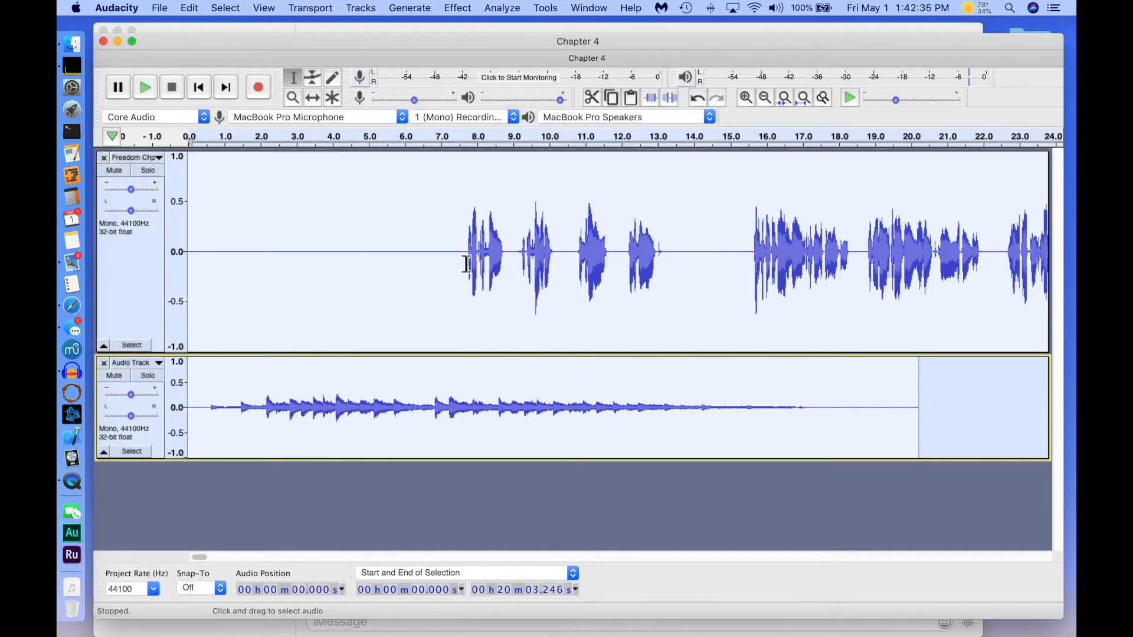
click(359, 8)
mouse_move(399, 52)
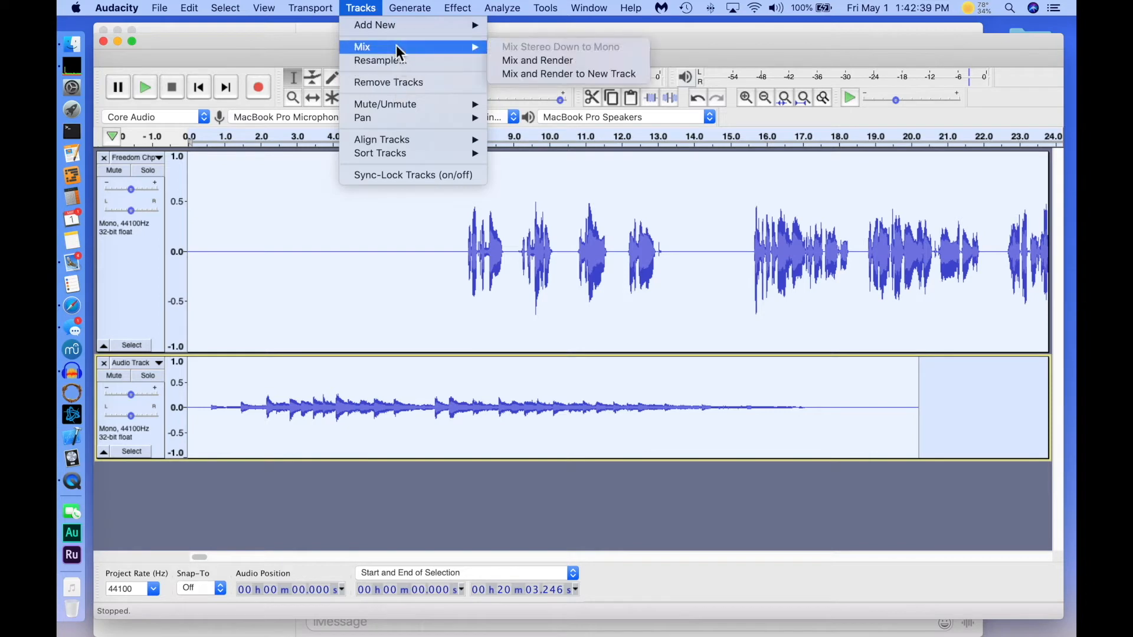
click(571, 74)
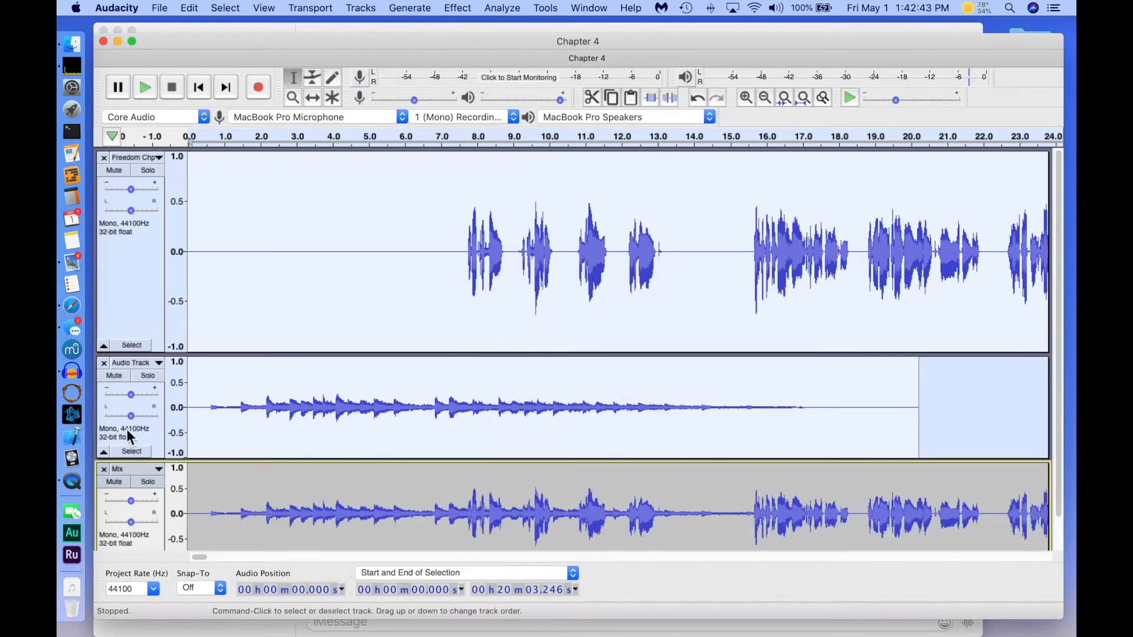
- Mute both original tracks and play the new mix from its beginning through the opening words
click(114, 376)
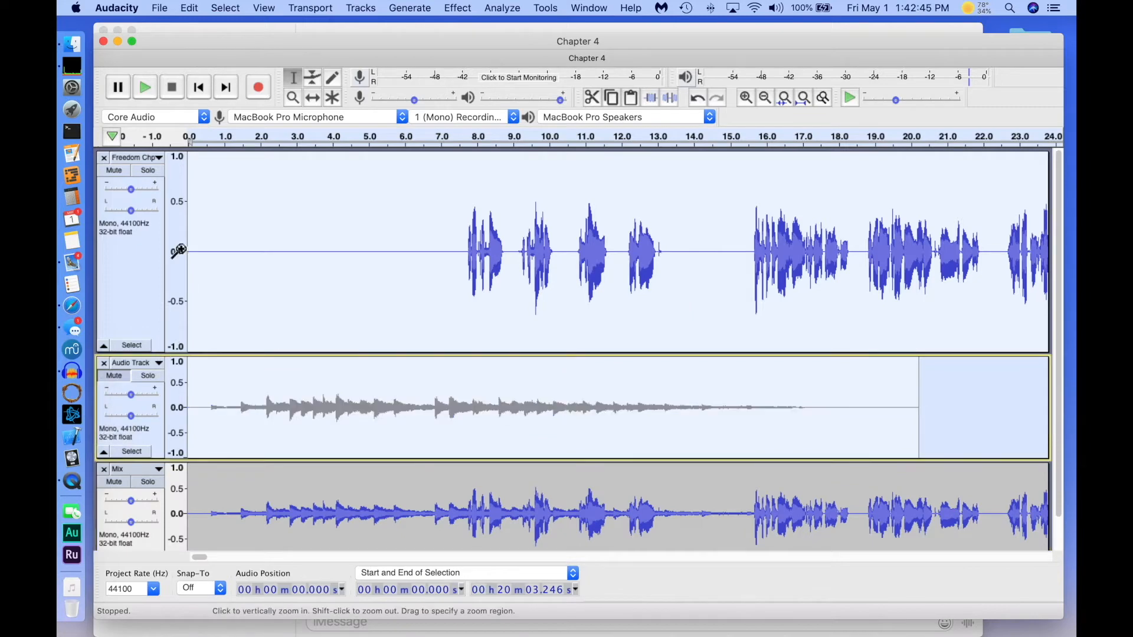
click(115, 169)
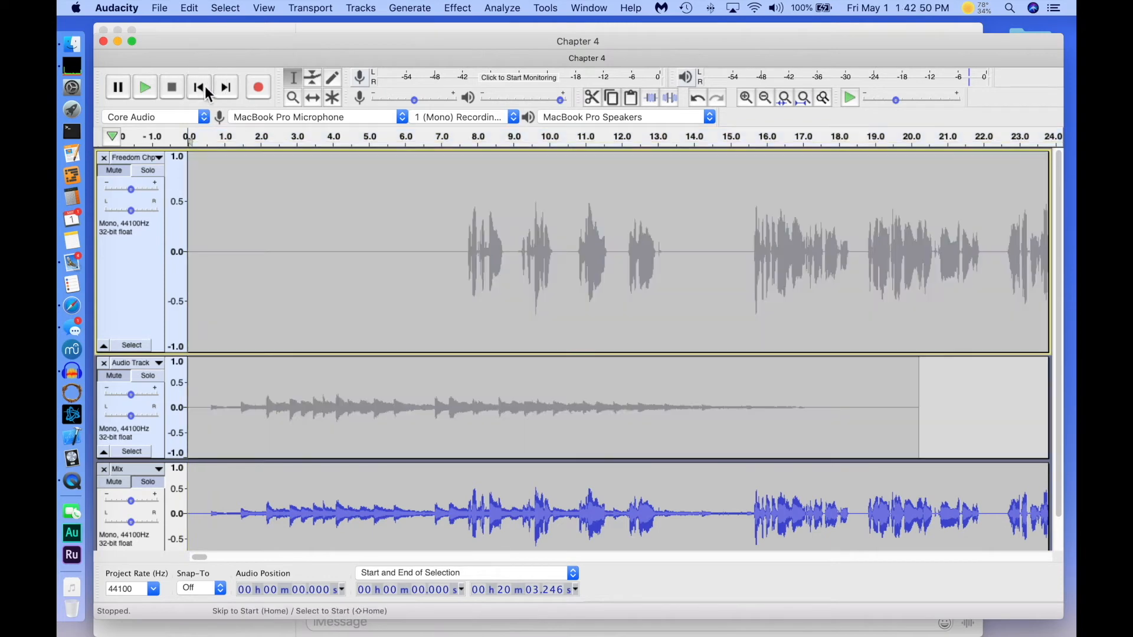
click(200, 88)
click(146, 89)
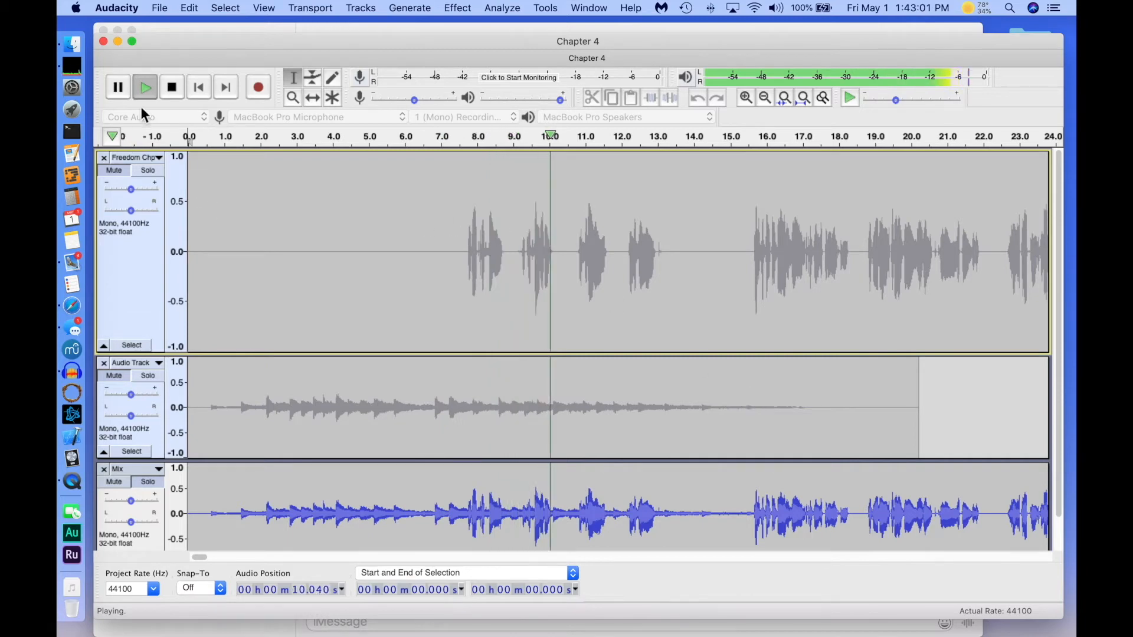
click(172, 87)
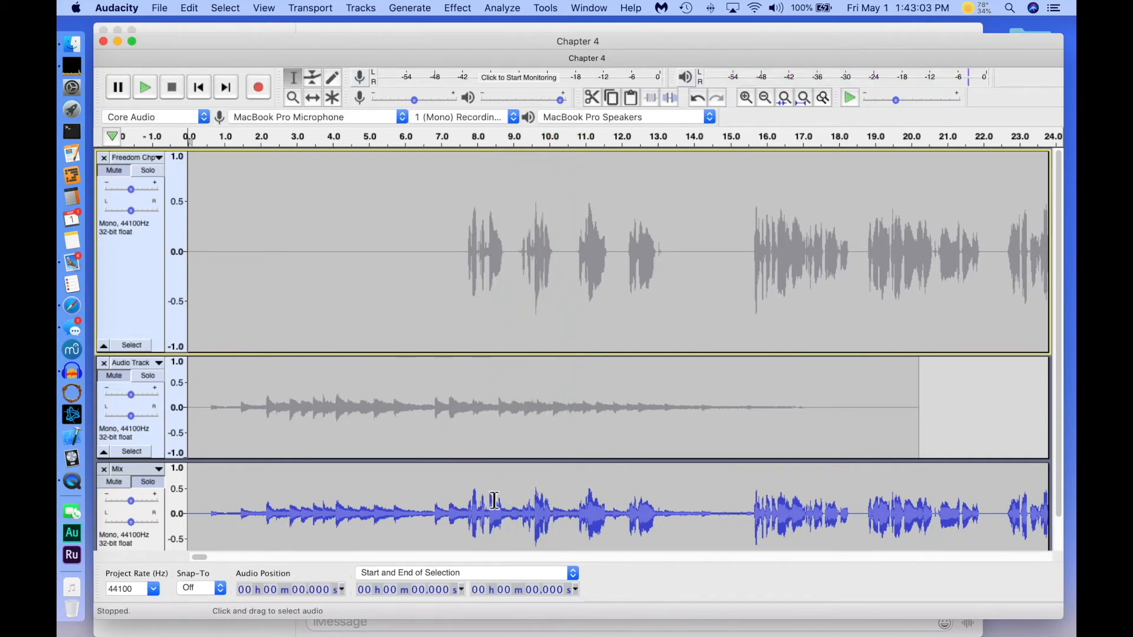
- Show the full length of the project and select the entire Mix track on its own
key(super+a)
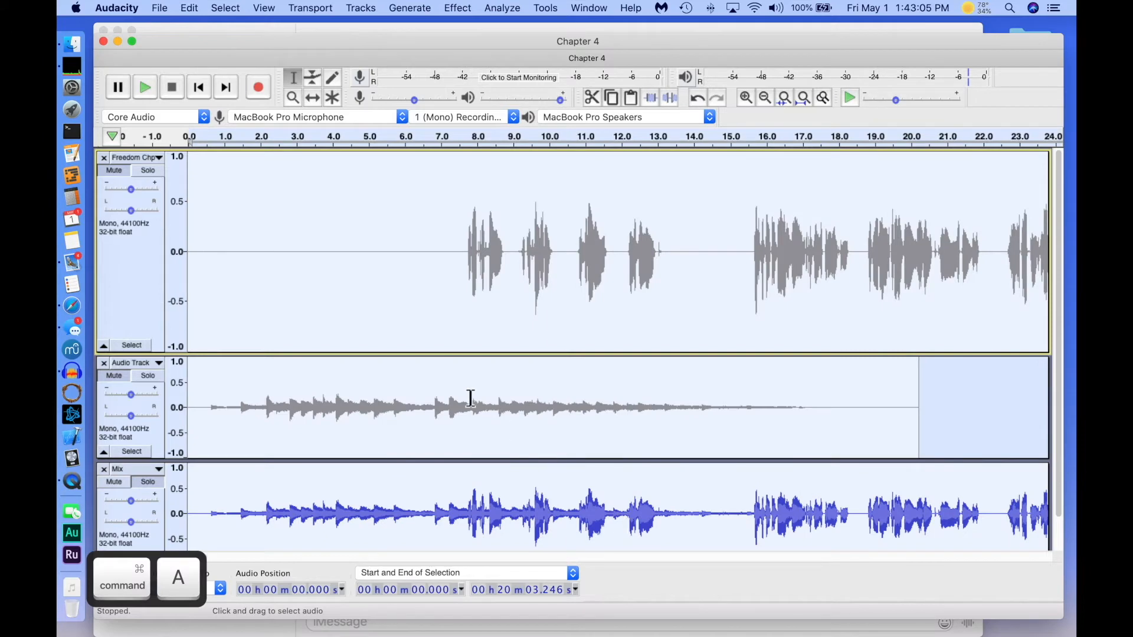
key(super+e)
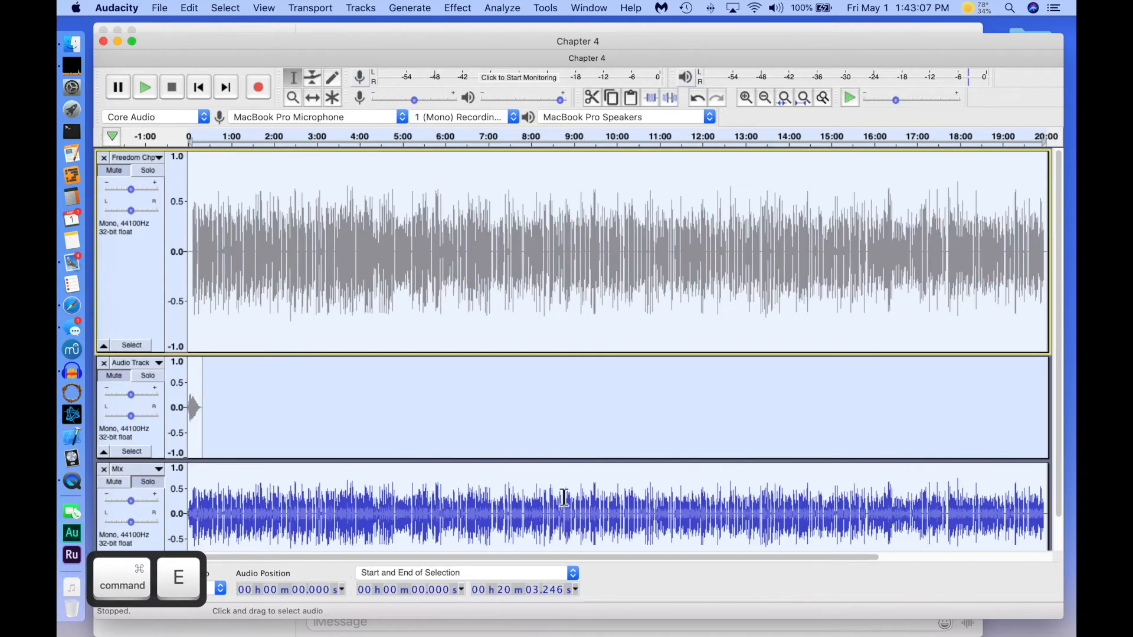
click(281, 520)
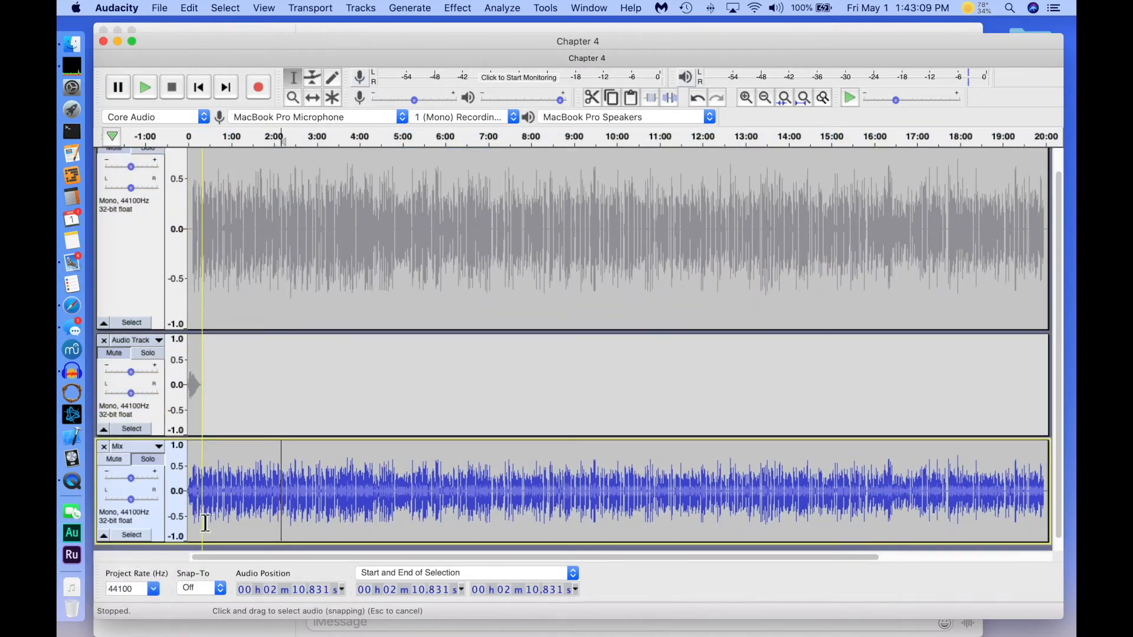
drag(196, 513, 193, 511)
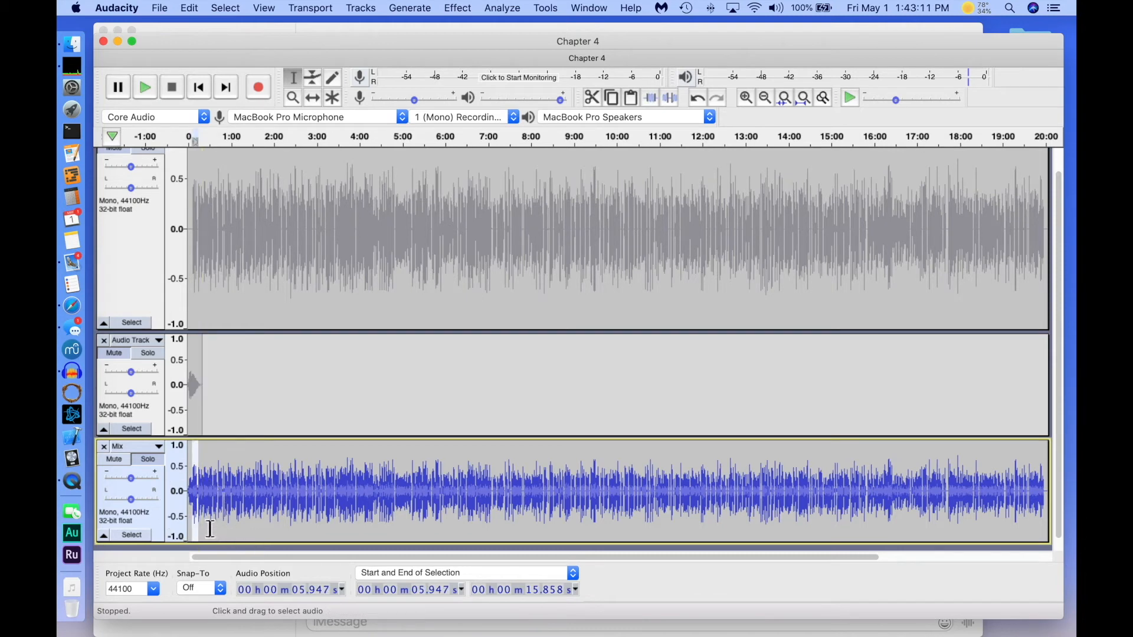
click(431, 374)
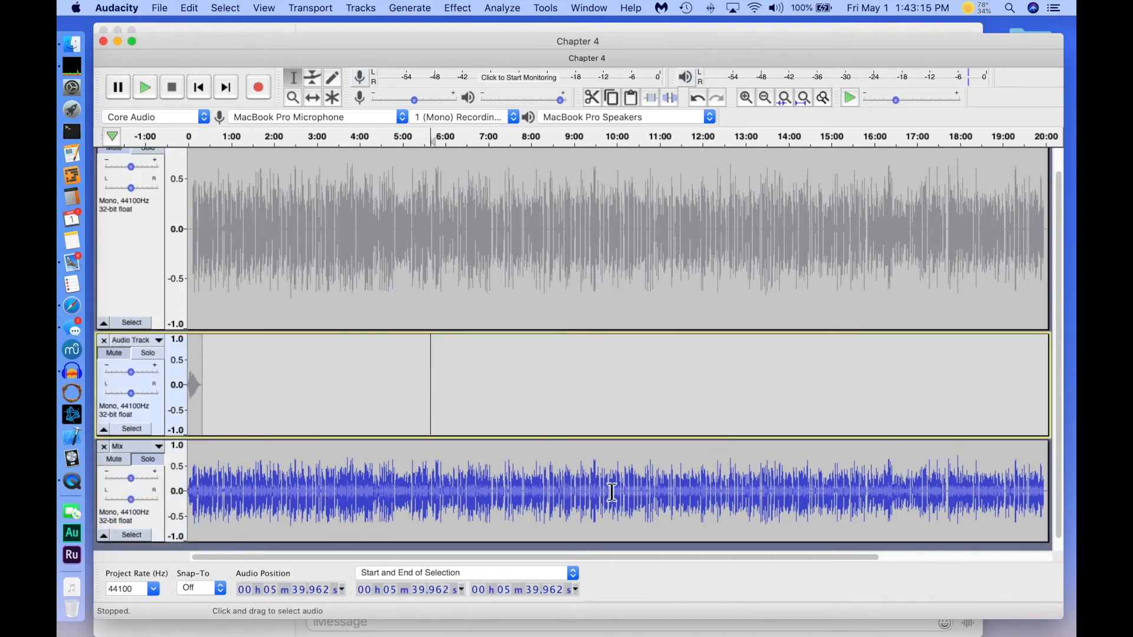
click(565, 496)
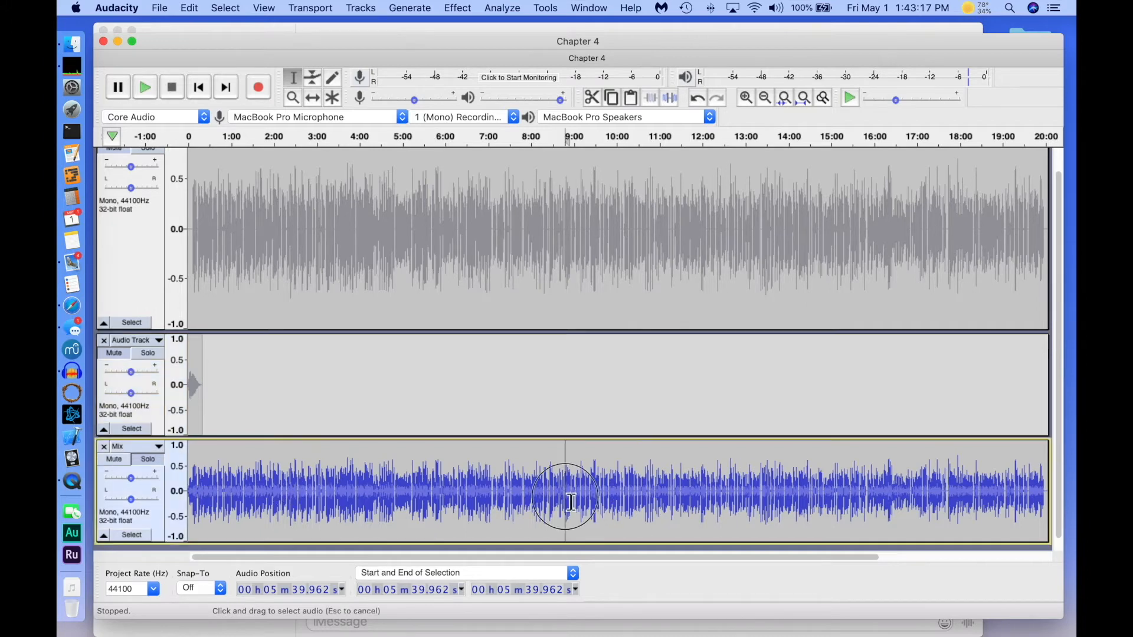
key(super+a)
click(629, 495)
click(597, 383)
click(610, 500)
double_click(609, 501)
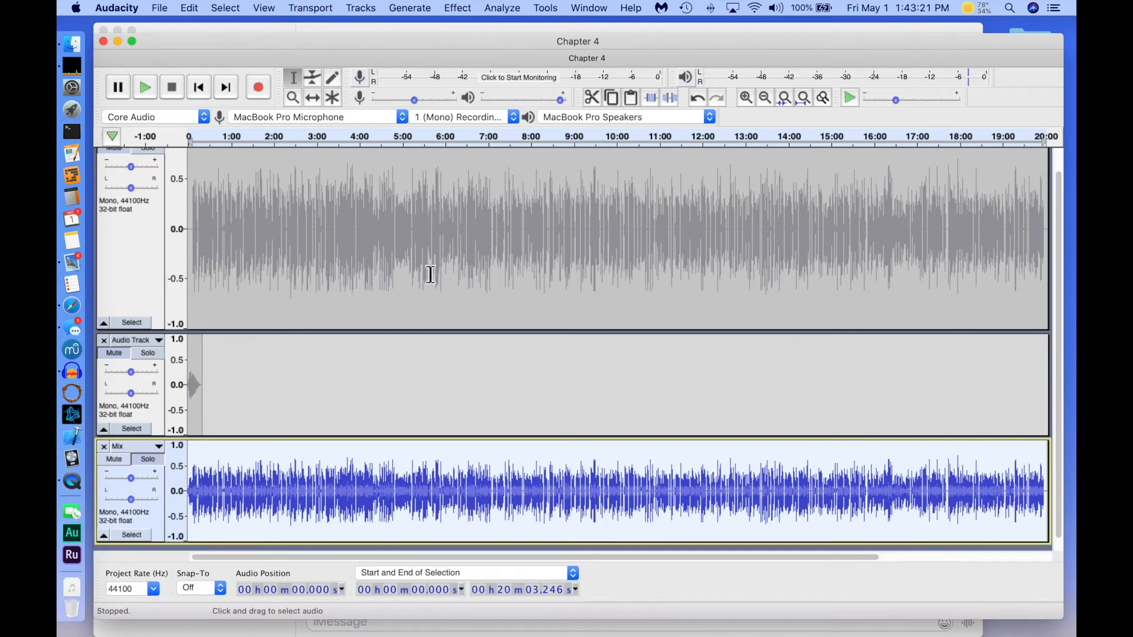
- Measure the Mix track's RMS volume as the foreground with Contrast analysis, and close the analyzer
click(512, 9)
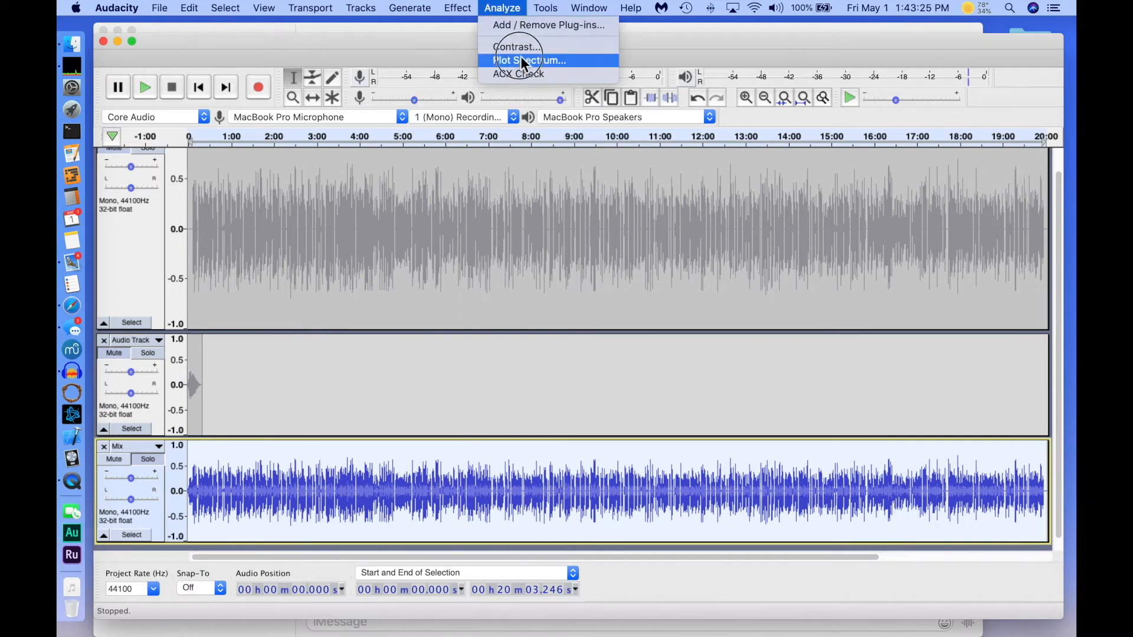
click(521, 45)
click(696, 289)
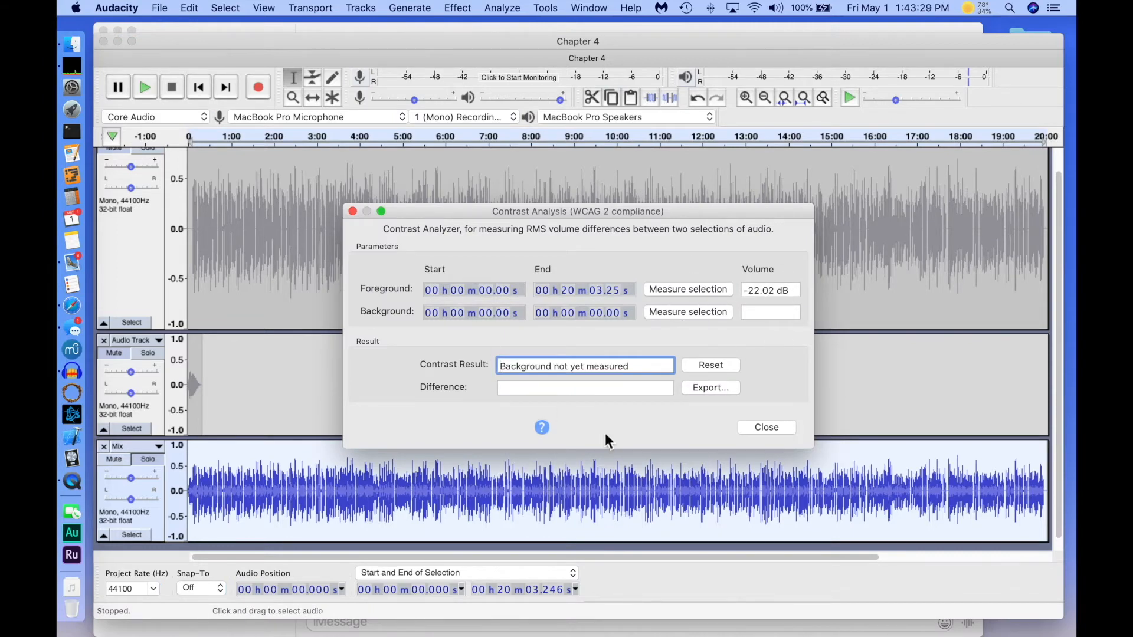
click(768, 427)
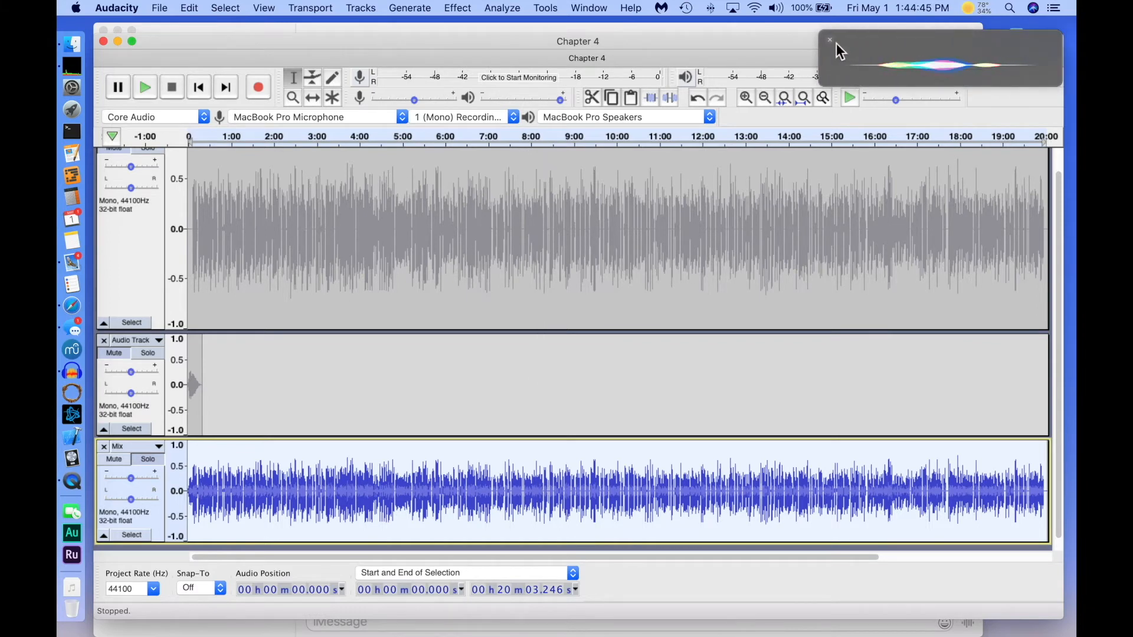
- Dismiss the voice assistant pop-up and run ACX Check on the selected Mix track
click(830, 40)
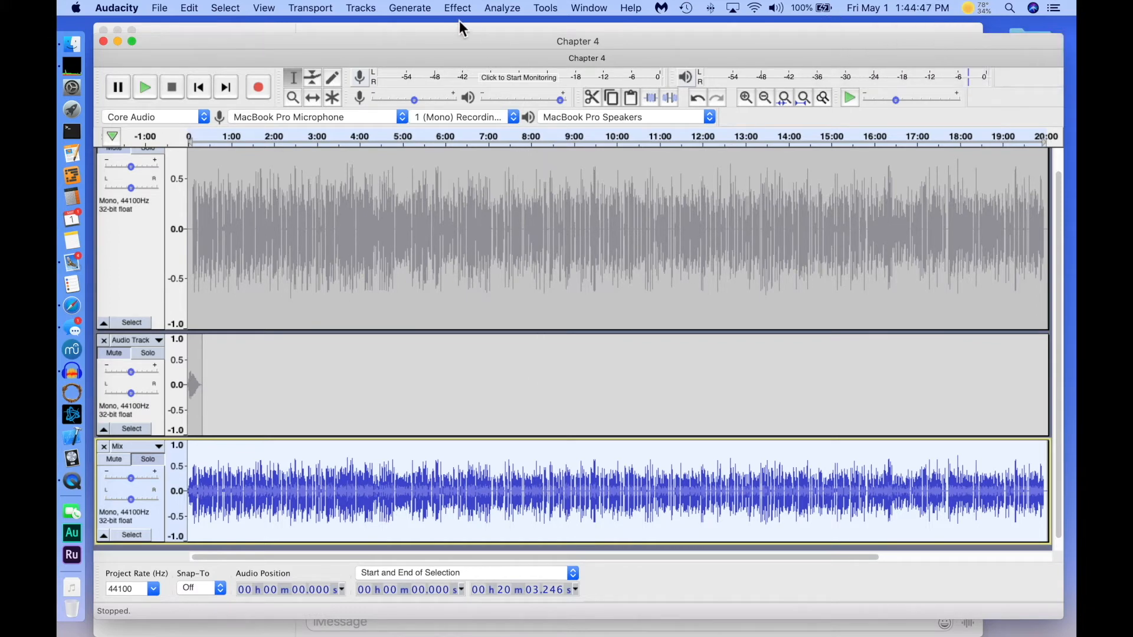
click(502, 7)
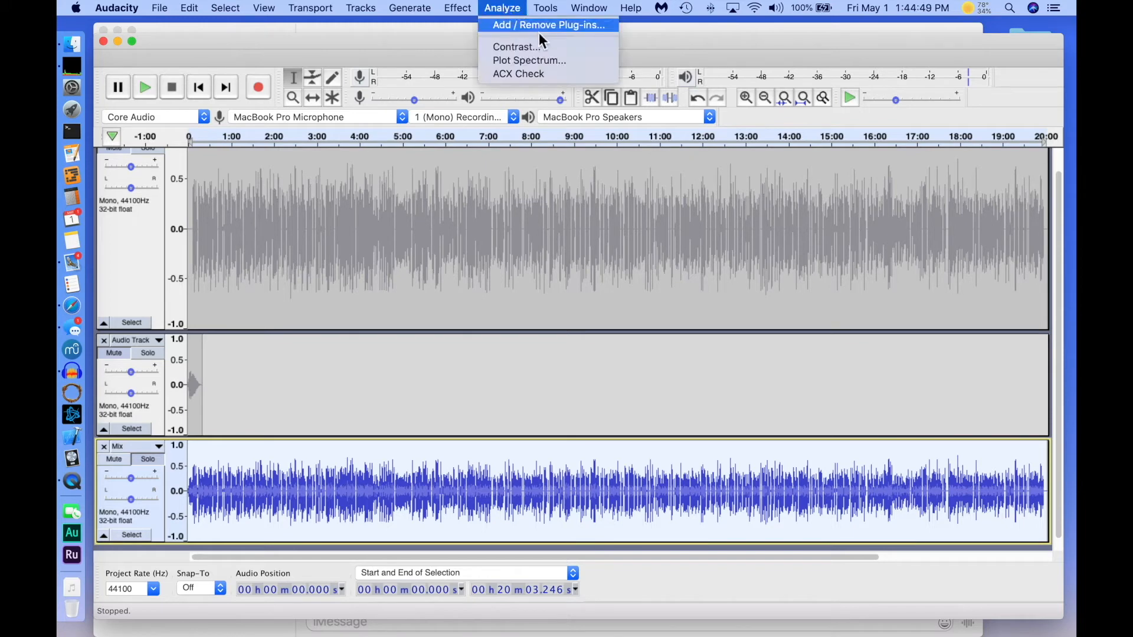
click(529, 74)
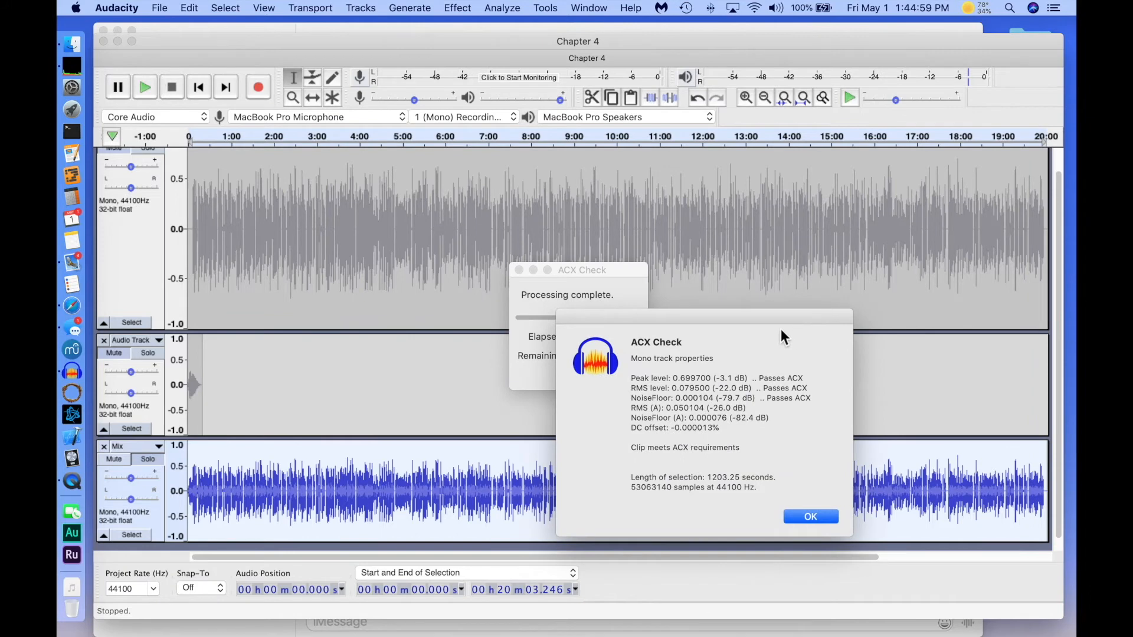
- Highlight the peak, RMS and noise floor lines in the ACX Check results, dismiss the voice assistant pop-up, and close the report
click(808, 383)
drag(808, 384, 810, 401)
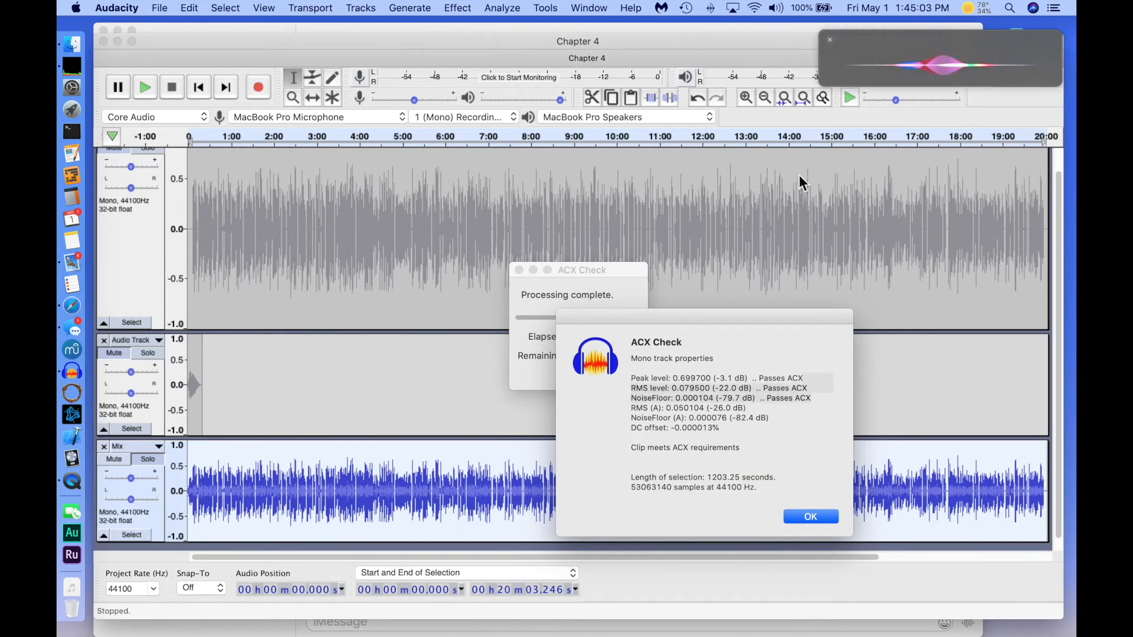
click(832, 40)
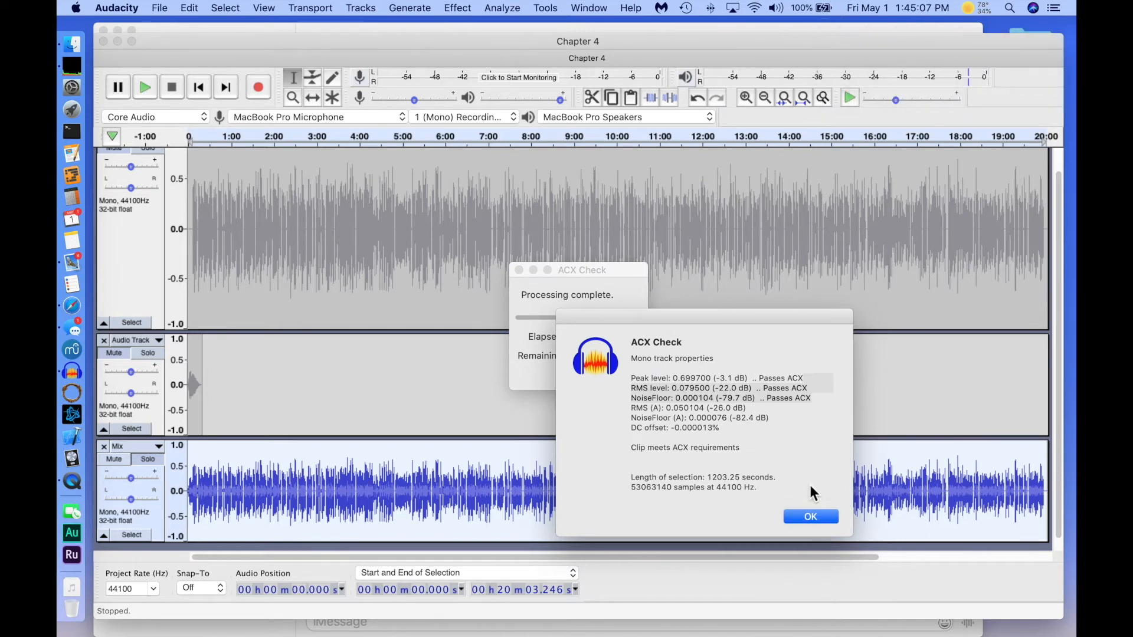
click(810, 517)
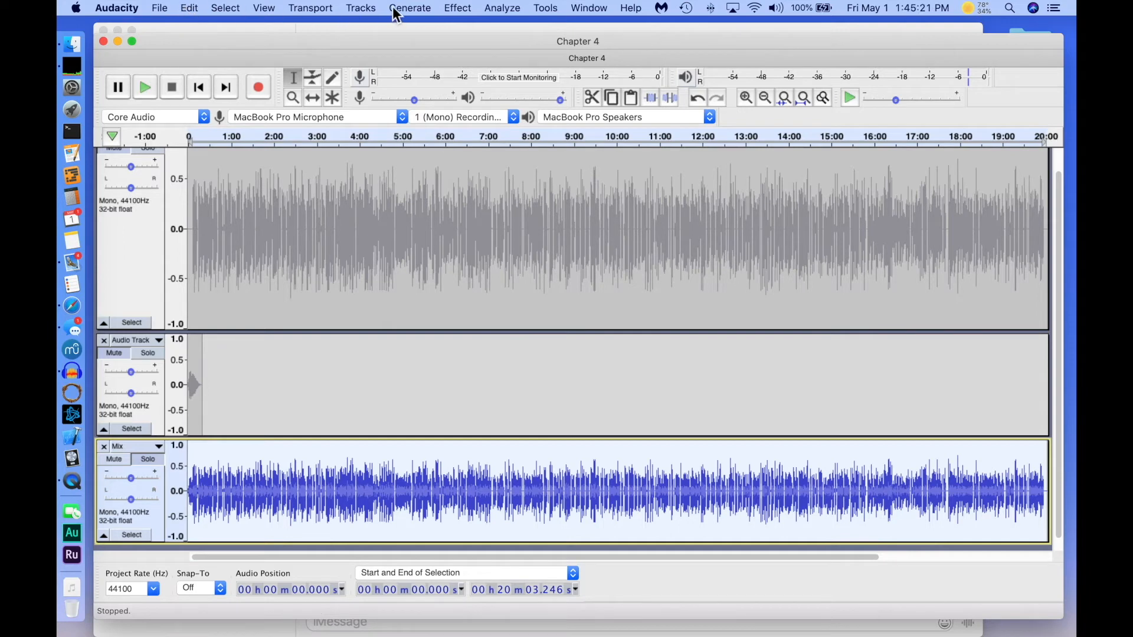
click(160, 8)
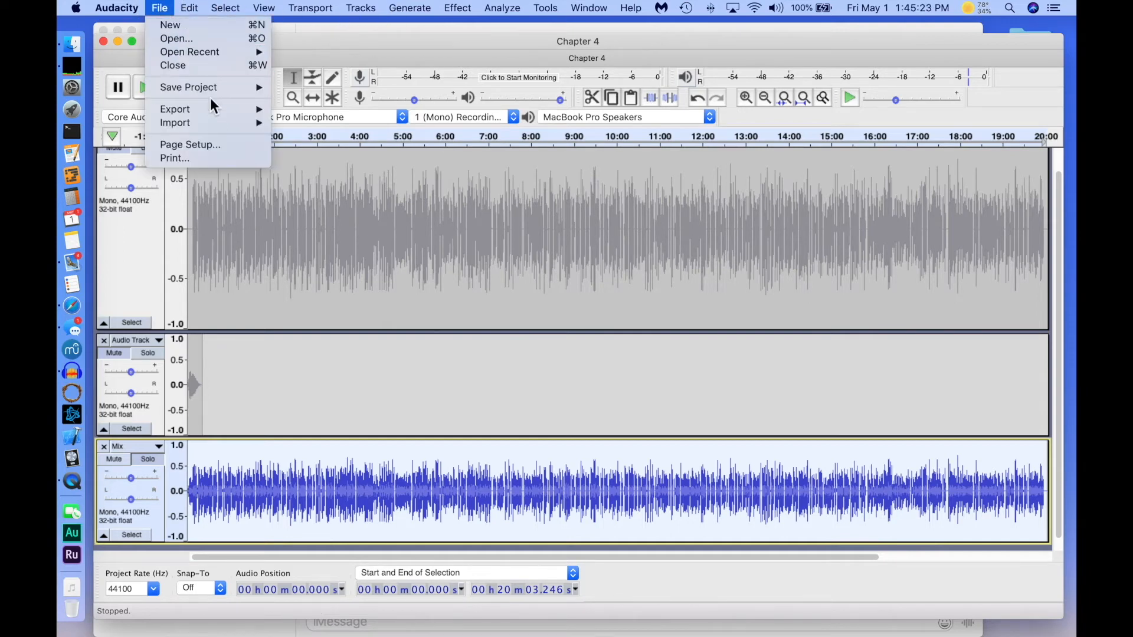
mouse_move(209, 109)
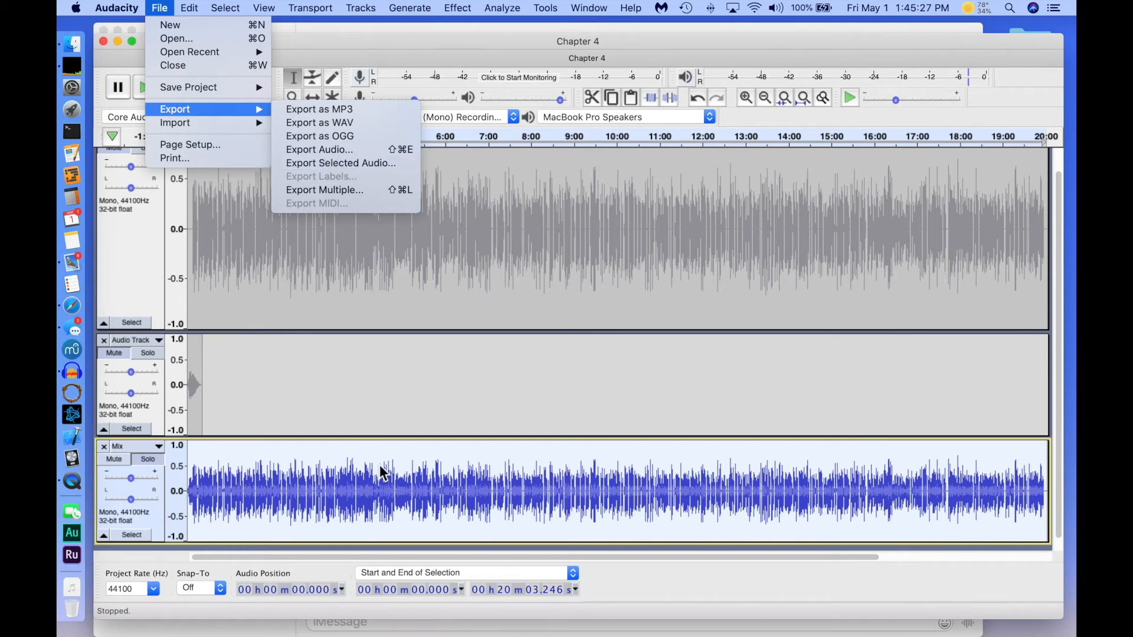
click(417, 506)
click(423, 489)
double_click(560, 500)
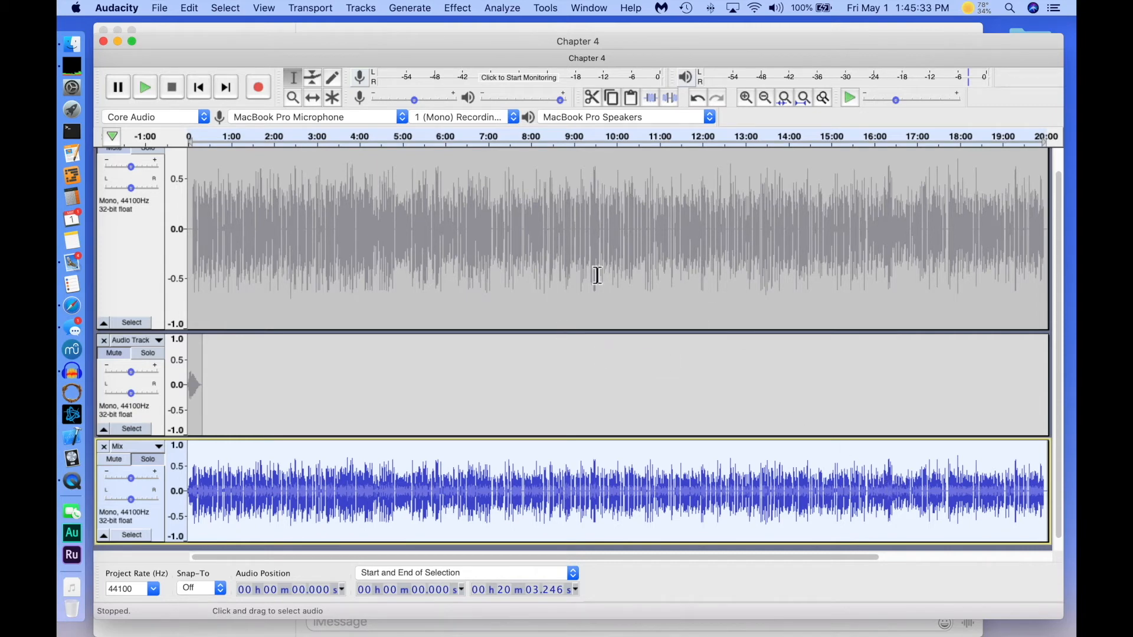
- Start exporting only the selected Mix audio and set the export file type to MP3 Files
click(158, 8)
mouse_move(208, 87)
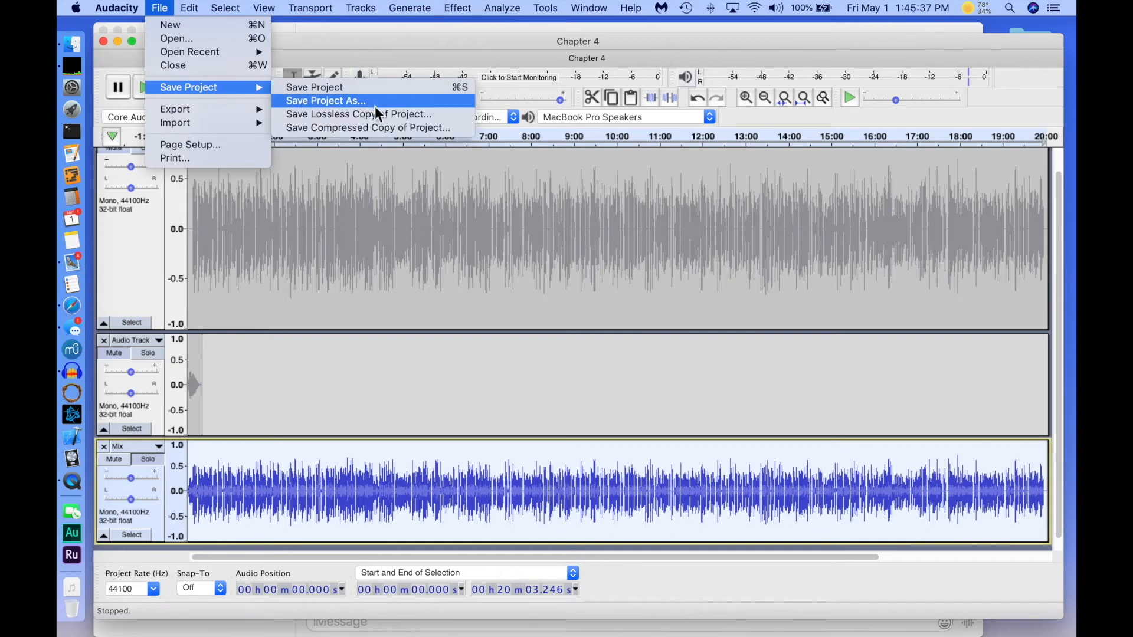
mouse_move(212, 109)
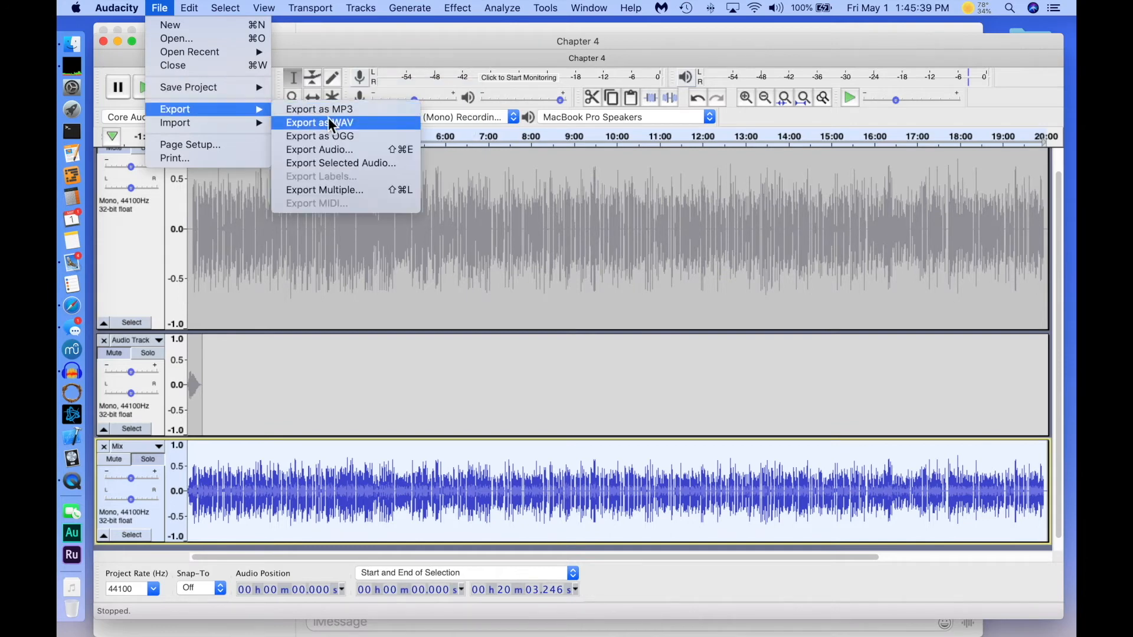
click(340, 168)
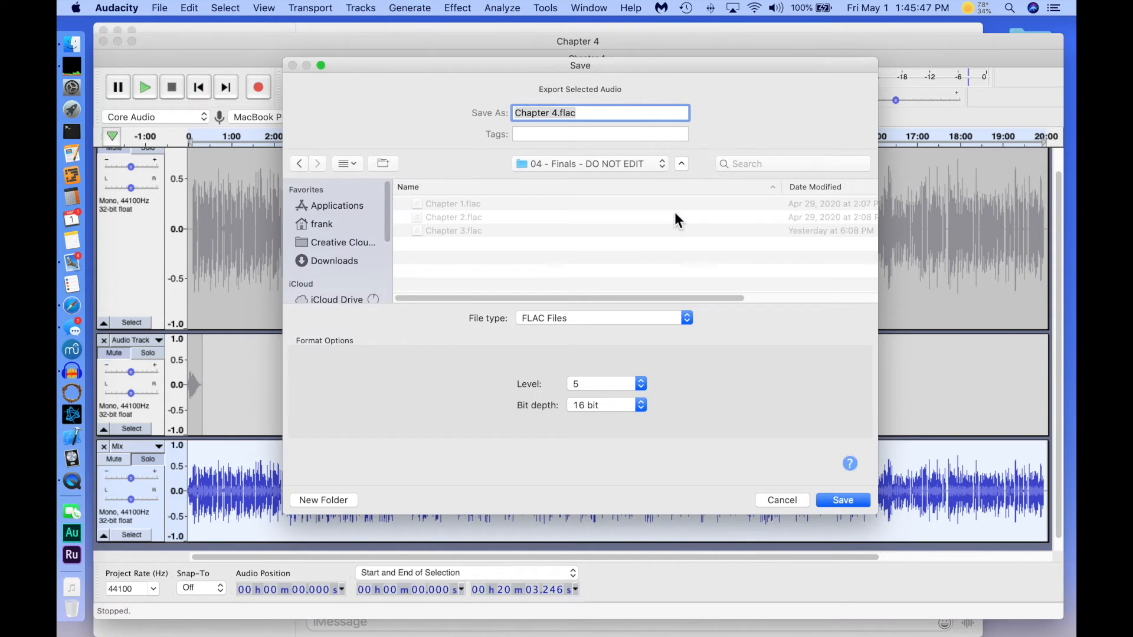
click(688, 318)
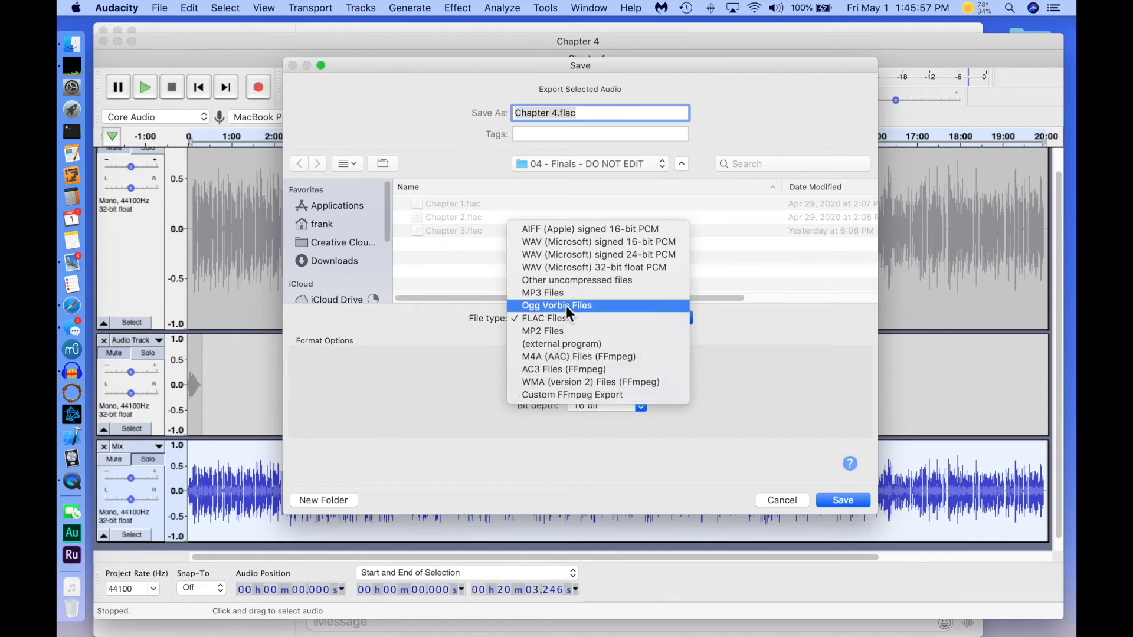
click(566, 320)
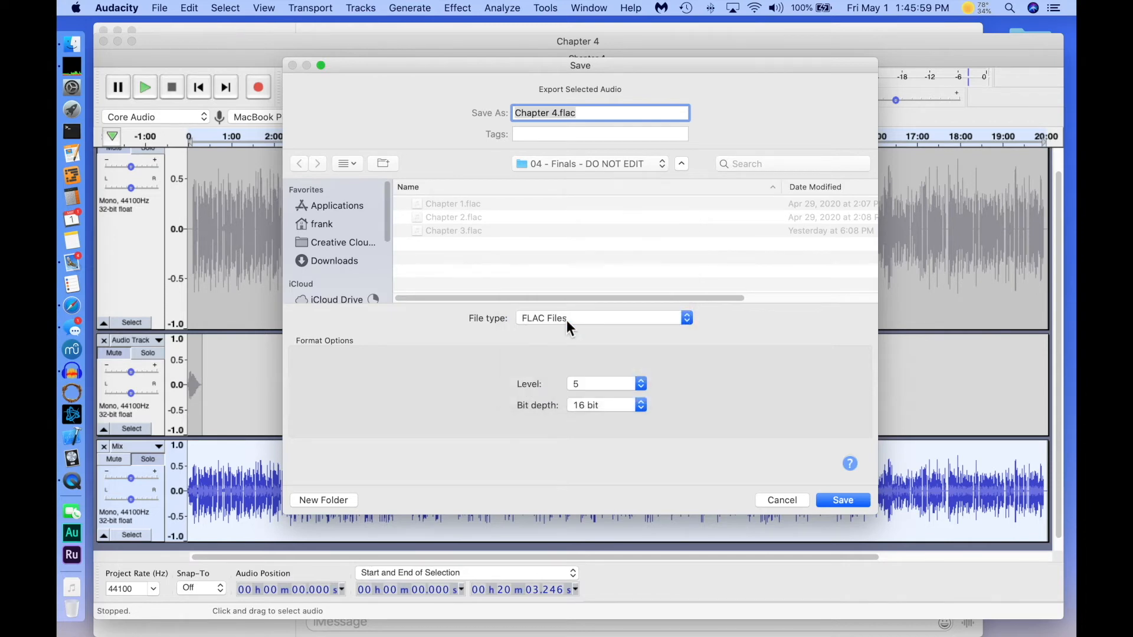
click(687, 318)
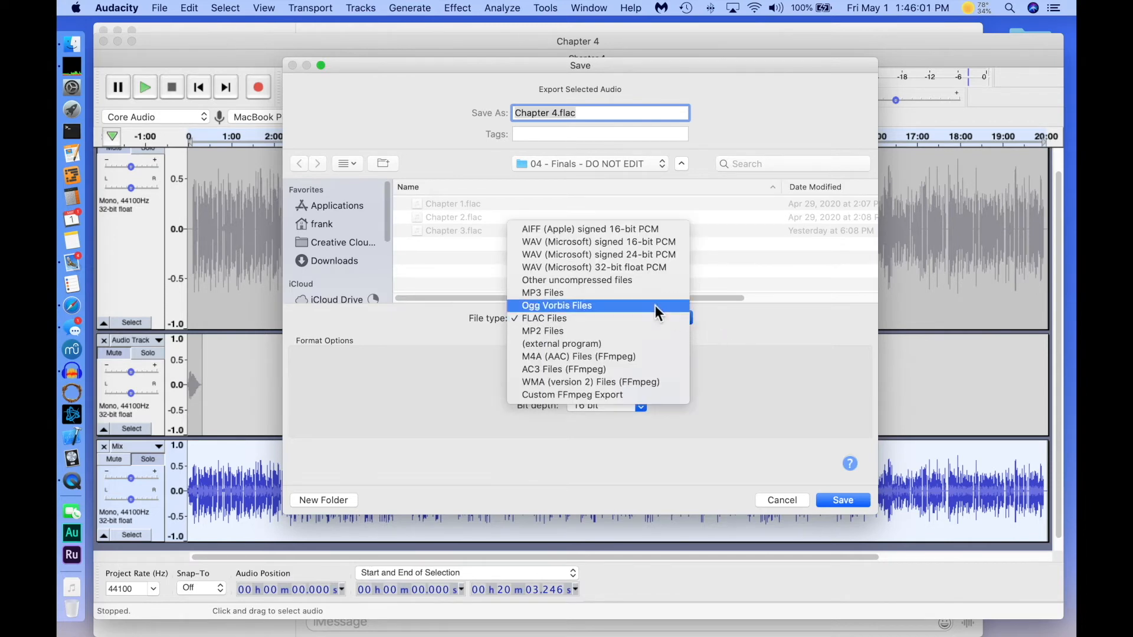
click(609, 291)
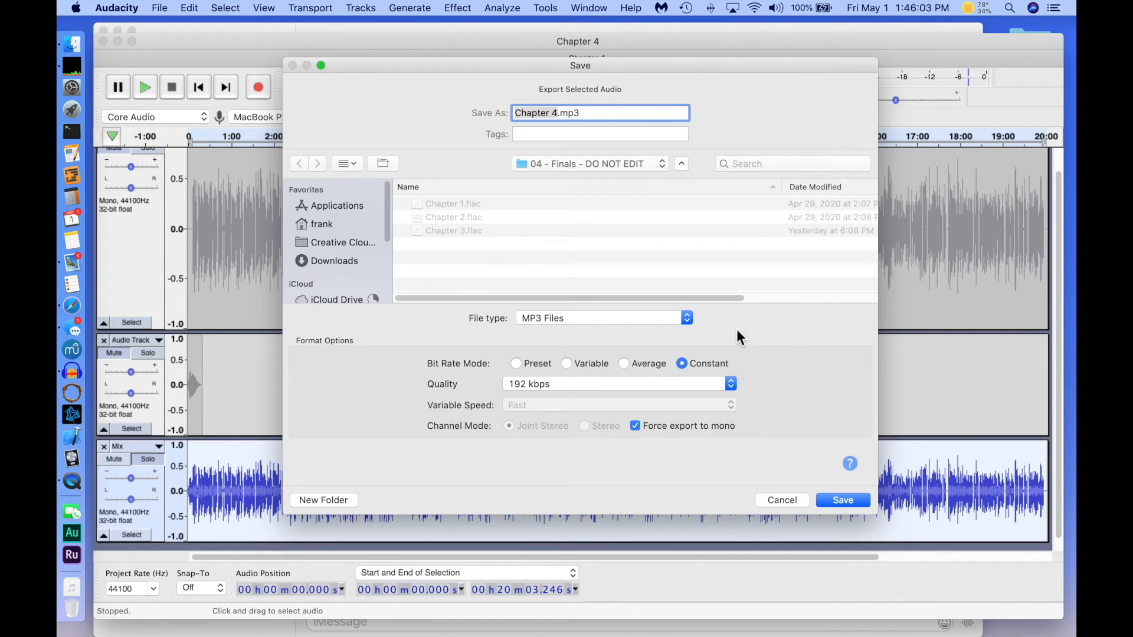
- Choose the 03 - Review folder inside Freedom of the Song as the export destination
click(665, 165)
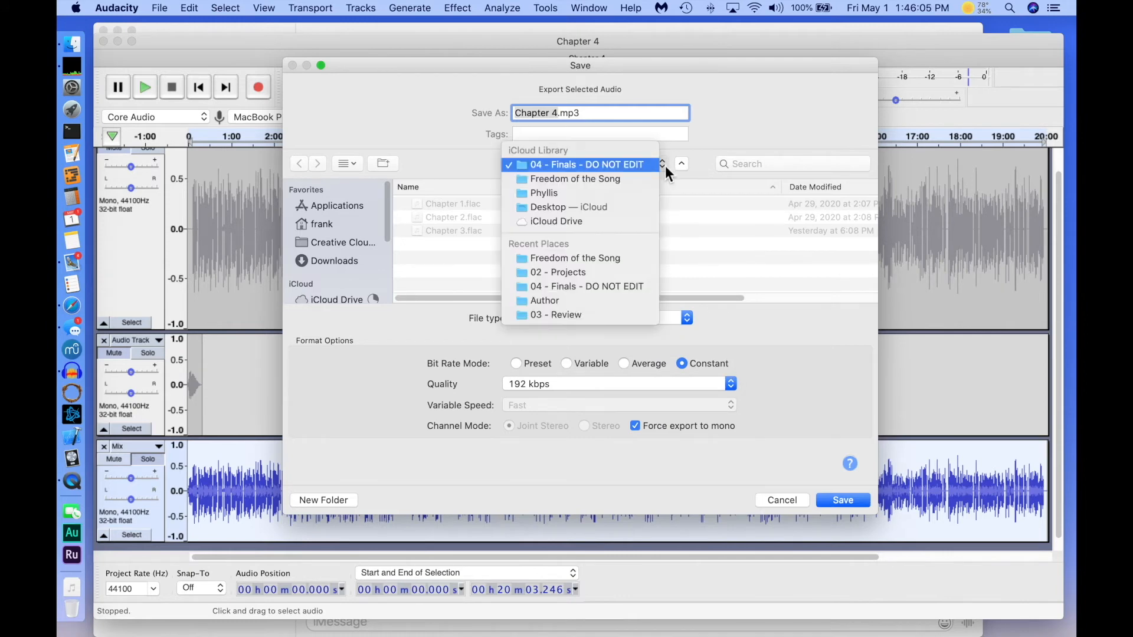
click(628, 183)
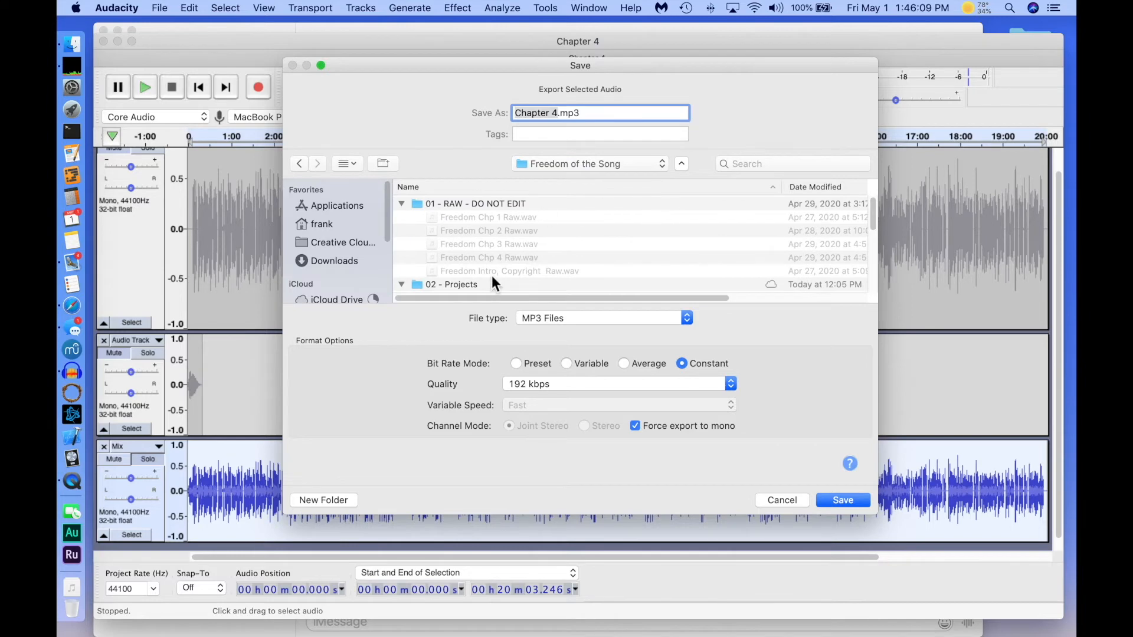
scroll(487, 258, down, 5)
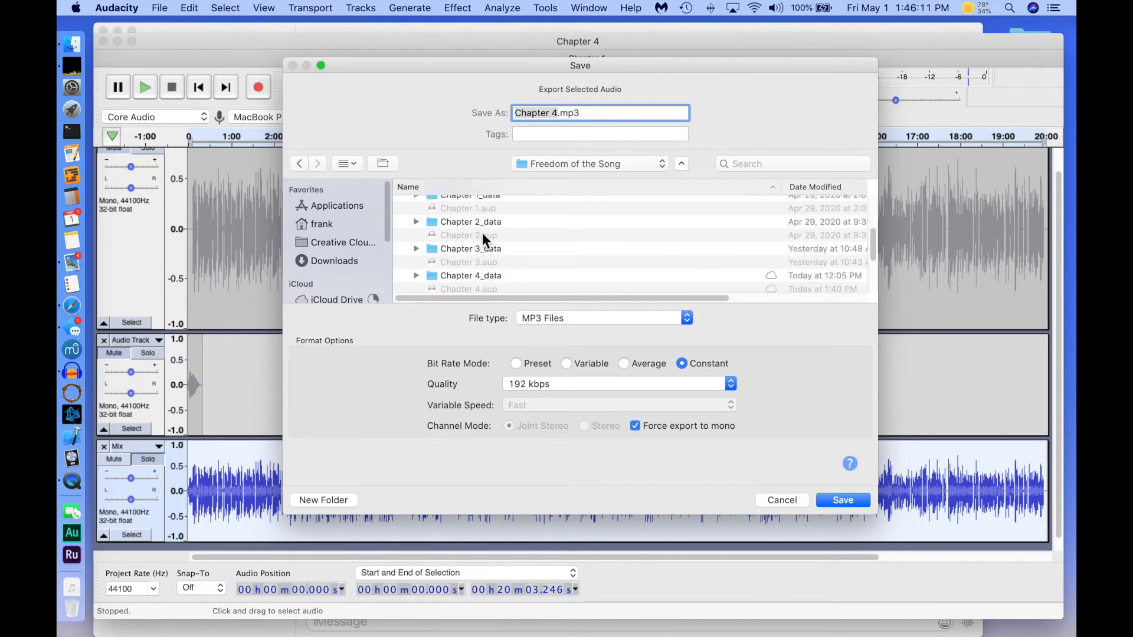
scroll(483, 233, down, 5)
click(417, 234)
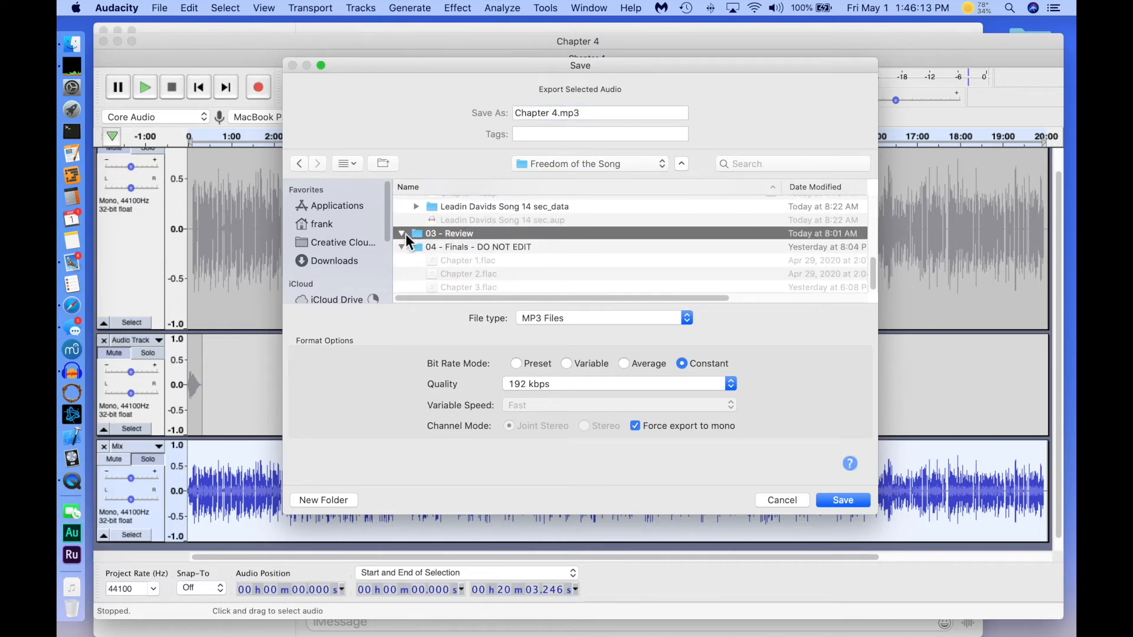
double_click(463, 234)
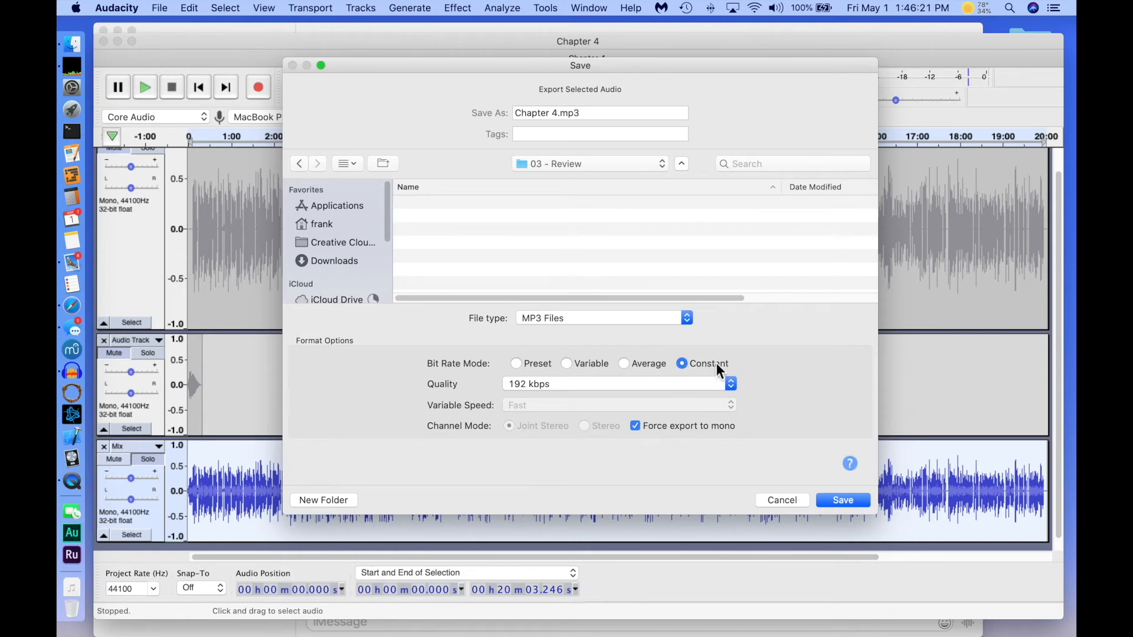
- Use a Constant bit rate at 192 kbps quality for the MP3 and save the export as Chapter 4.mp3
click(520, 361)
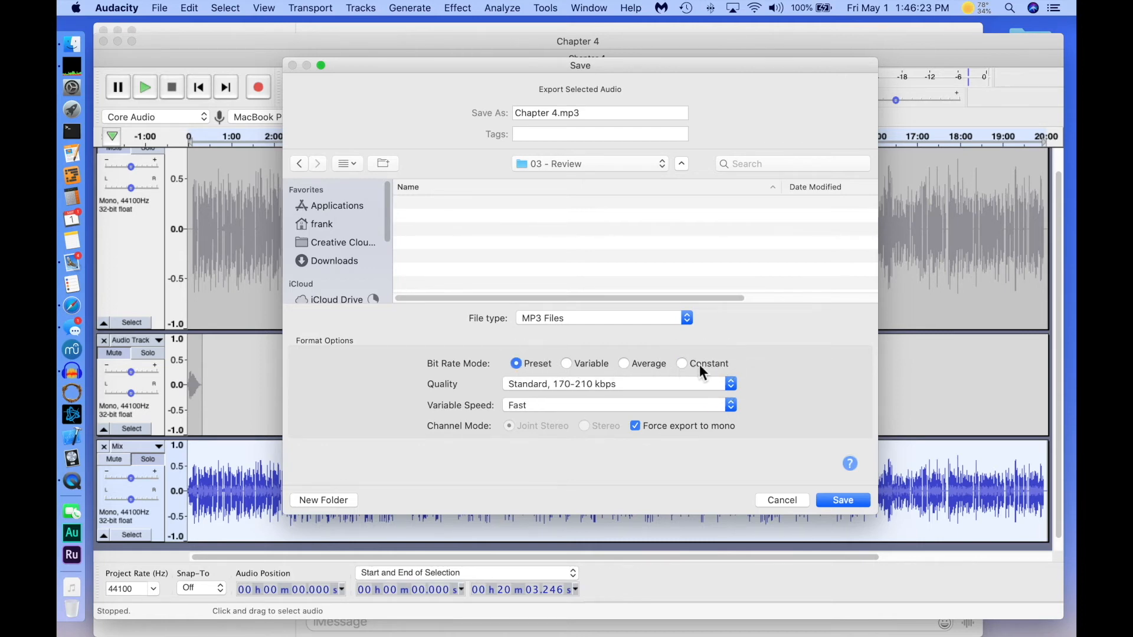
click(701, 365)
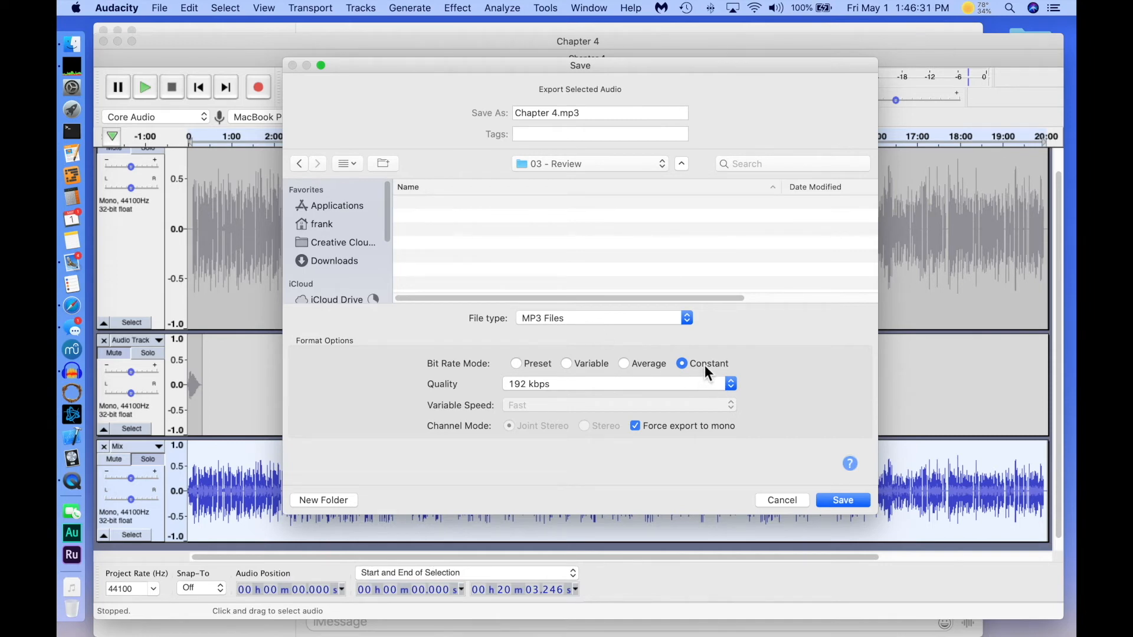
click(730, 384)
click(770, 386)
click(850, 504)
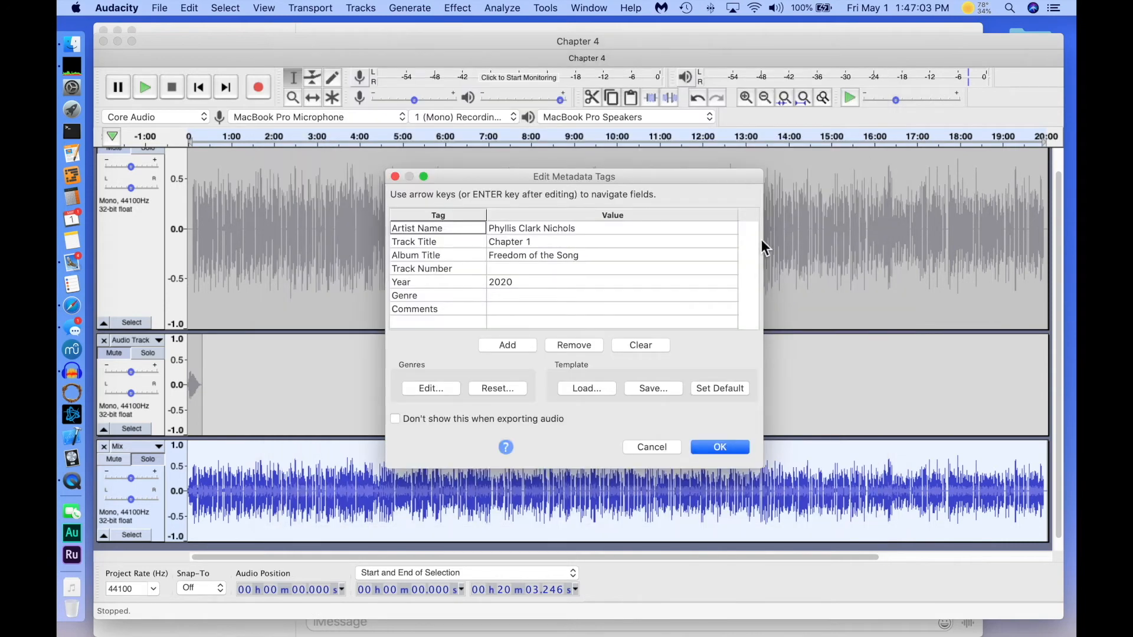
- Set the Track Title metadata tag to Chapter 4 and accept the tags to complete the export
click(512, 241)
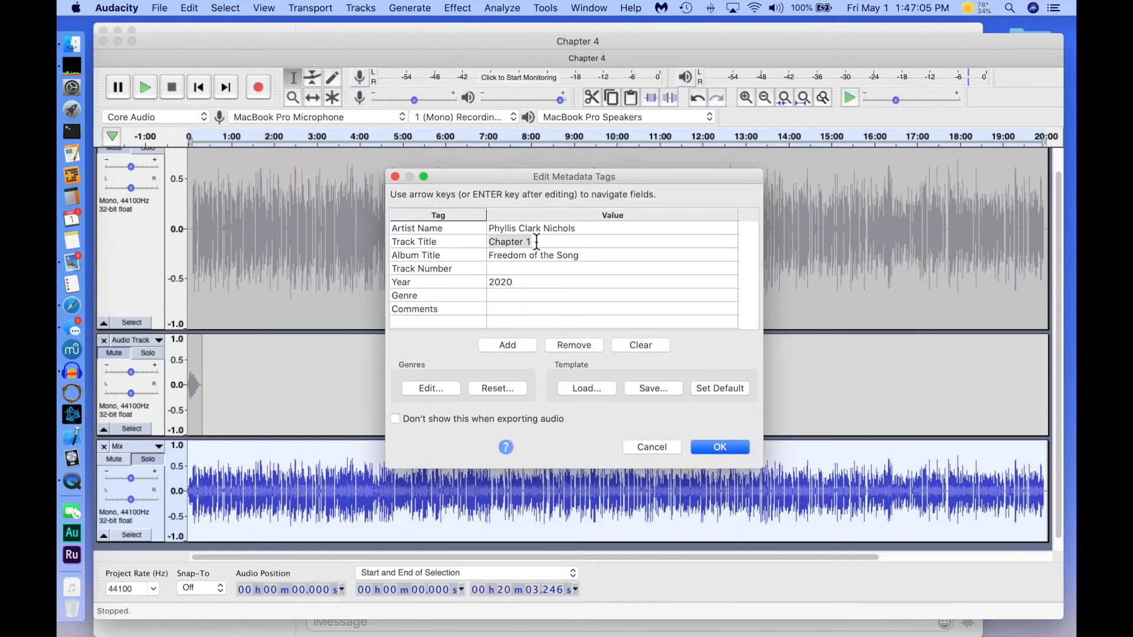
click(538, 242)
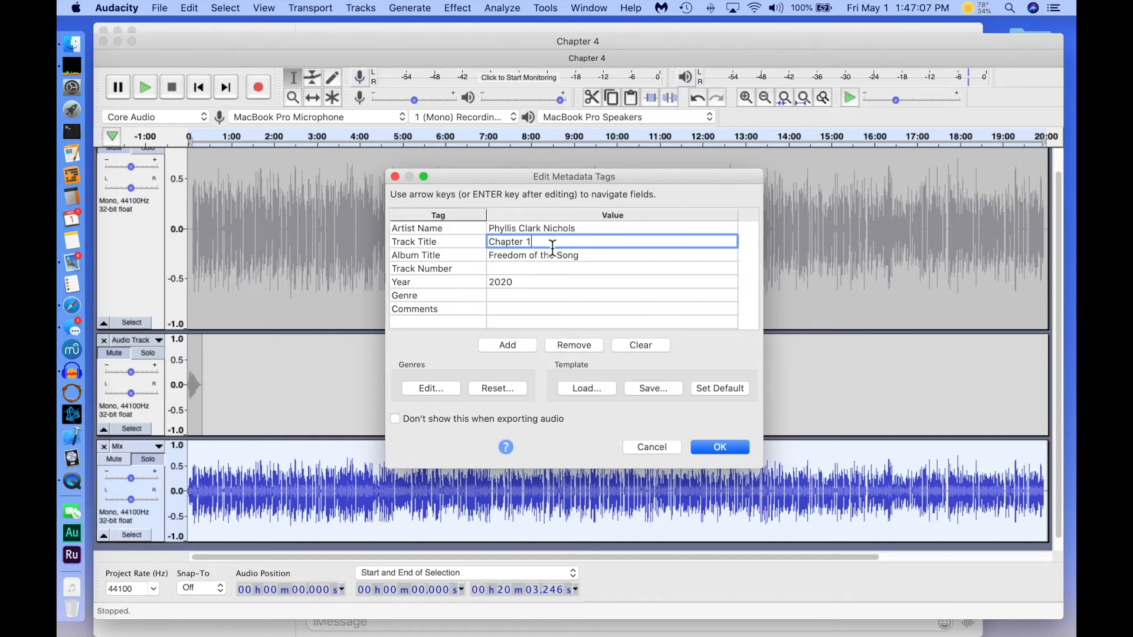
key(BackSpace)
text(4)
click(730, 449)
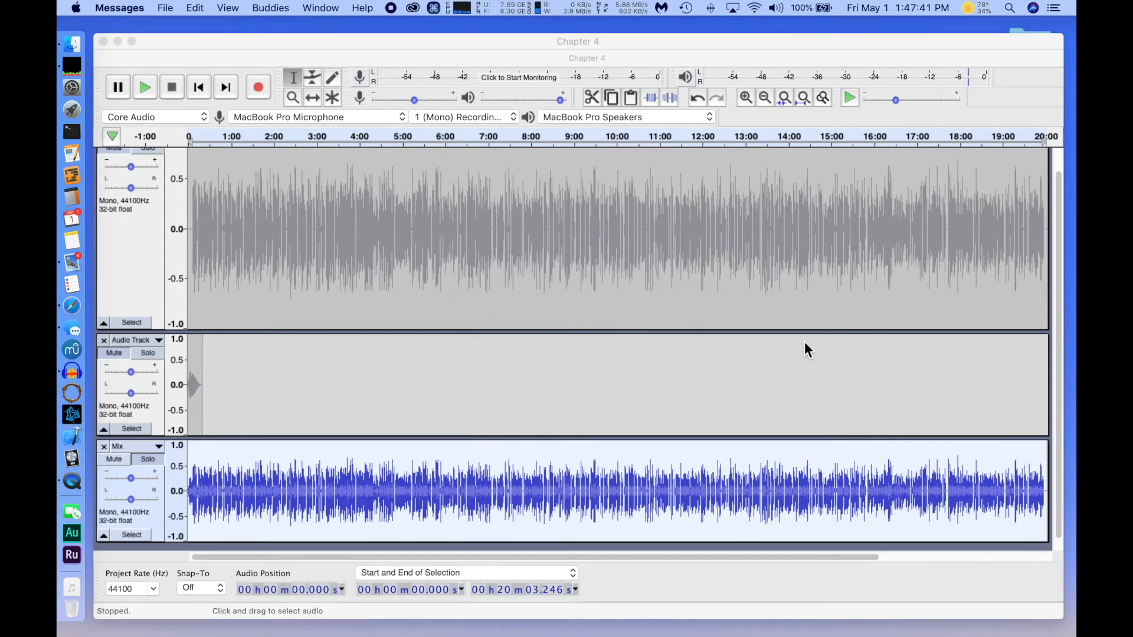
- Return to the Chapter 4 project and unmute both the intro music track and the Freedom Chp narration track
click(466, 413)
click(115, 352)
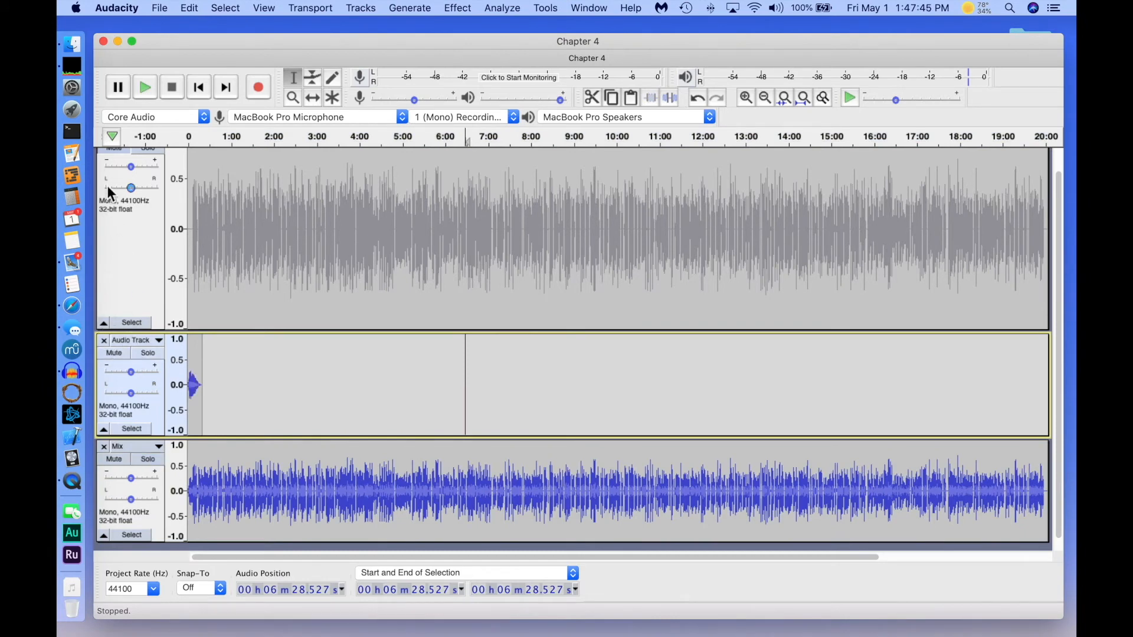
scroll(131, 186, up, 2)
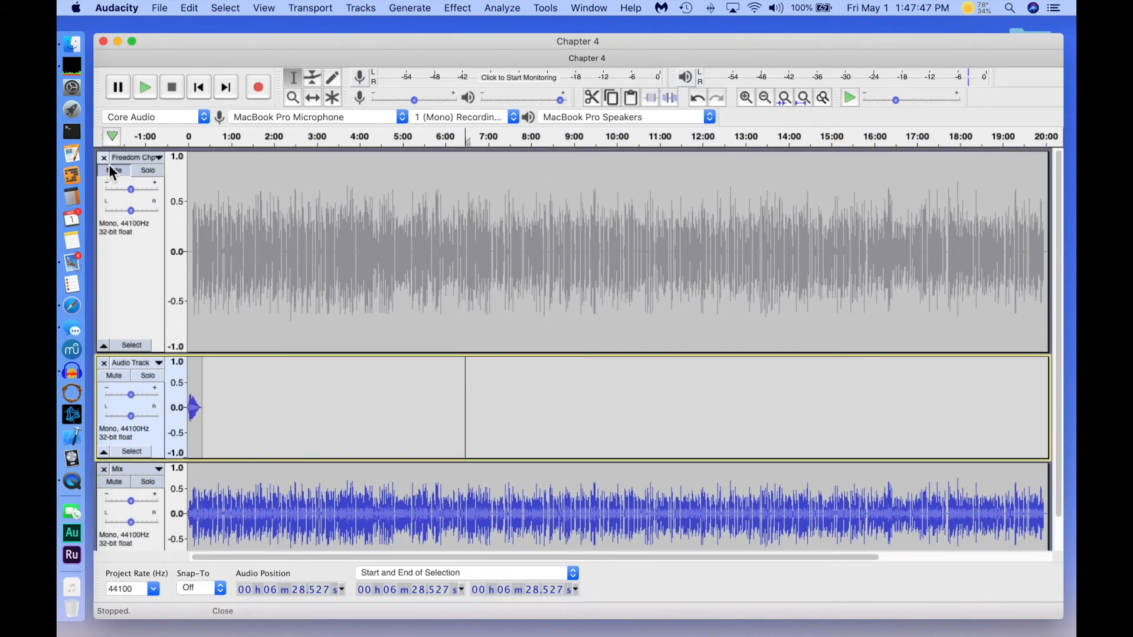
click(115, 171)
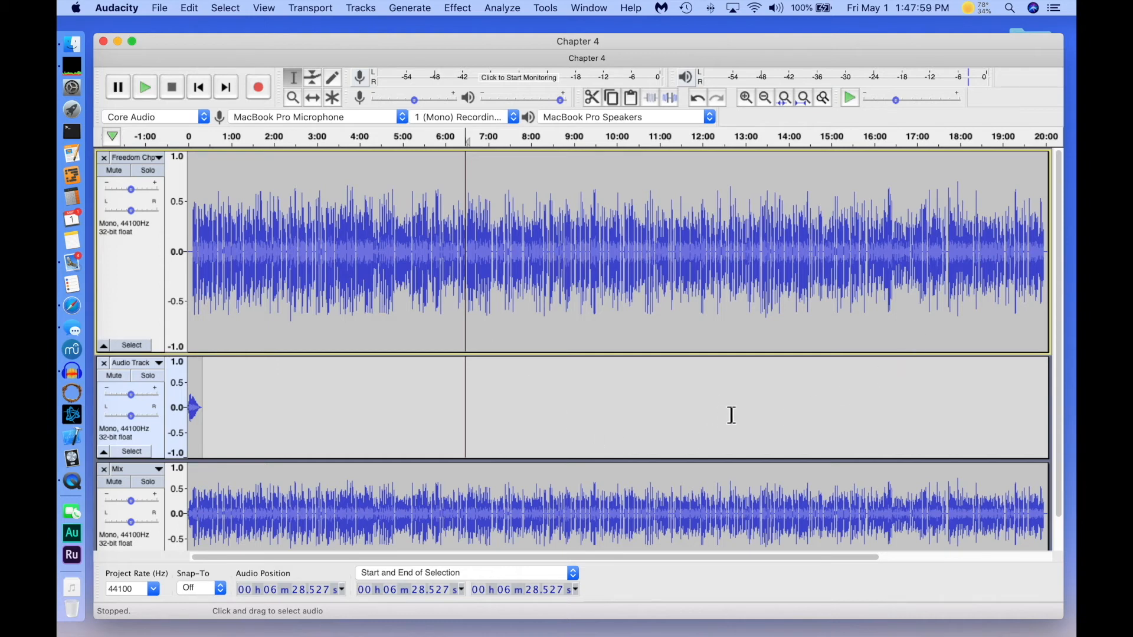
click(526, 505)
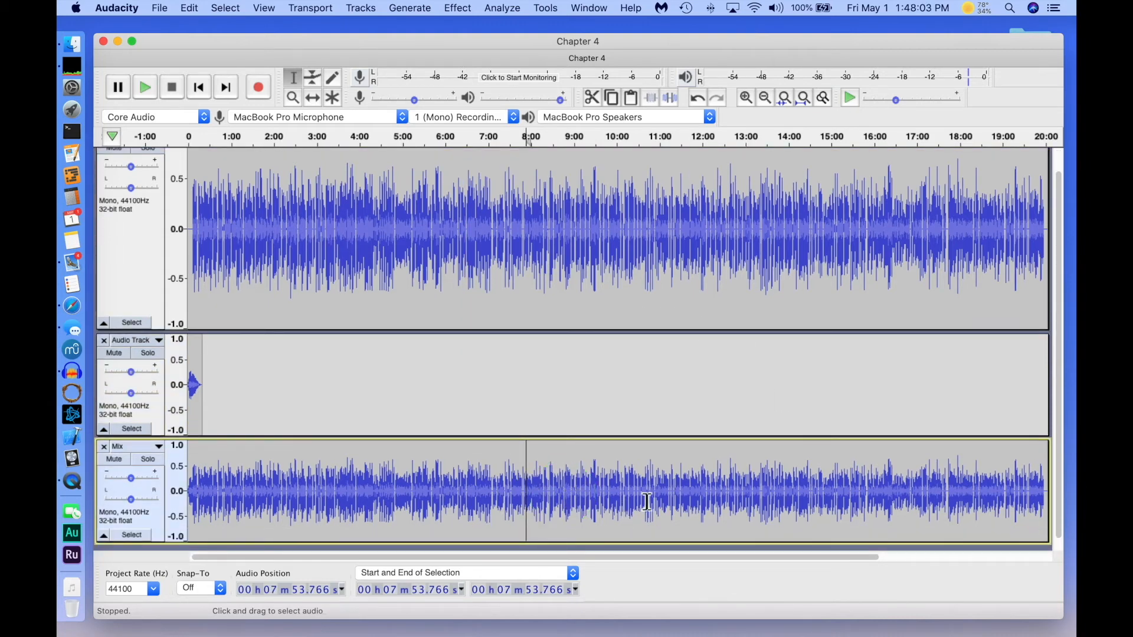
click(568, 491)
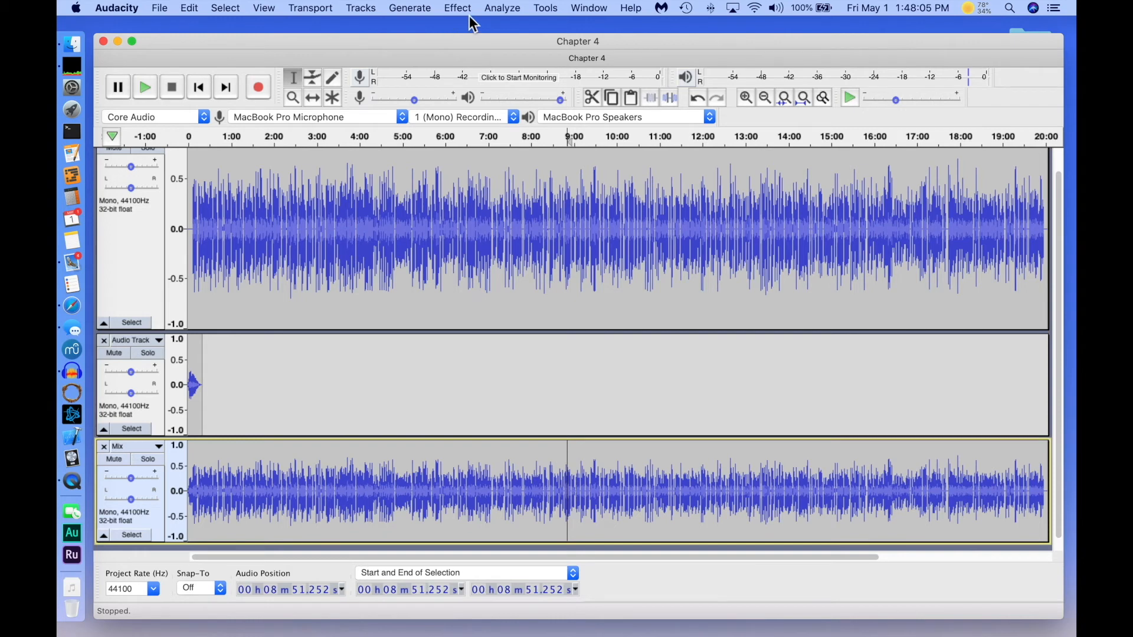
click(360, 7)
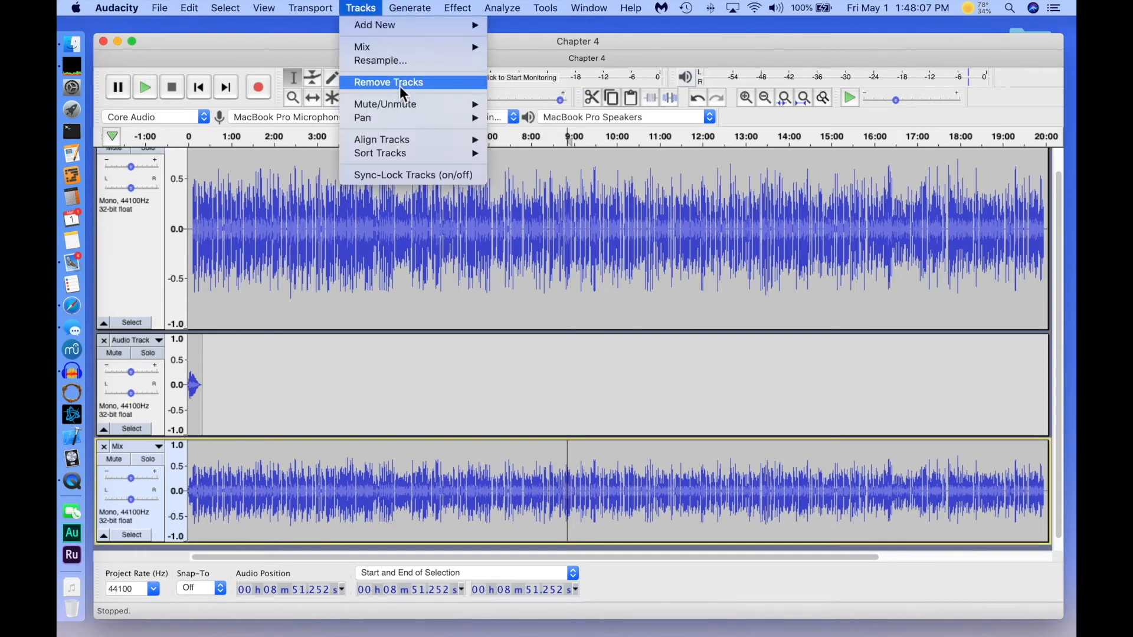
click(580, 388)
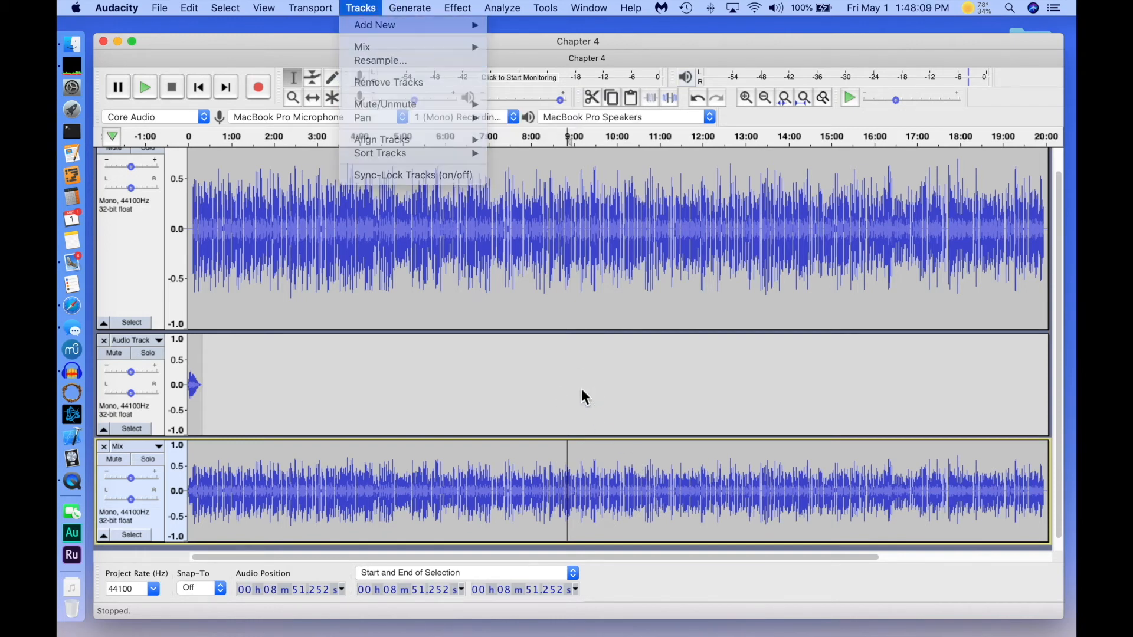
drag(531, 224, 938, 236)
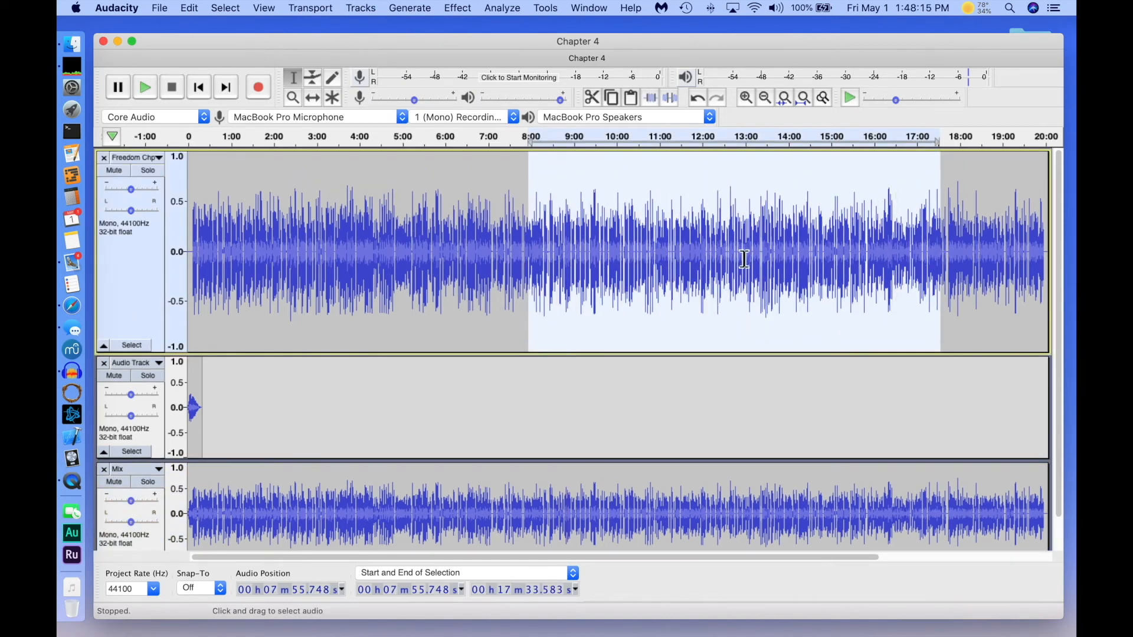
click(701, 274)
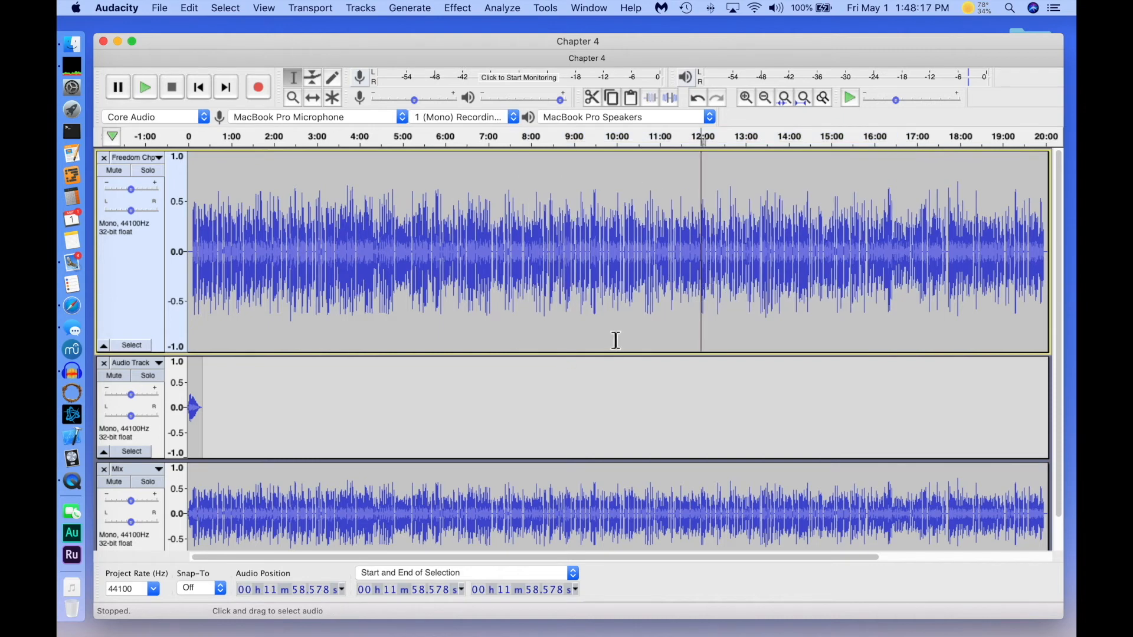
- Select a time range from about 0:56 to 2:42 across both the narration and intro music tracks
click(463, 239)
click(229, 407)
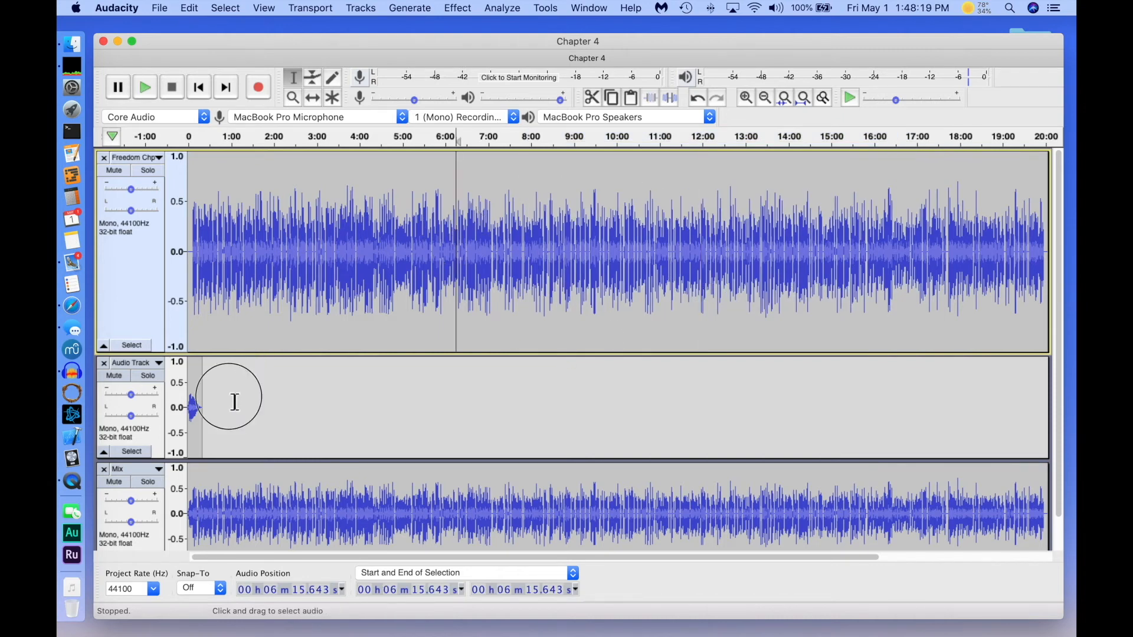
shift+click(304, 312)
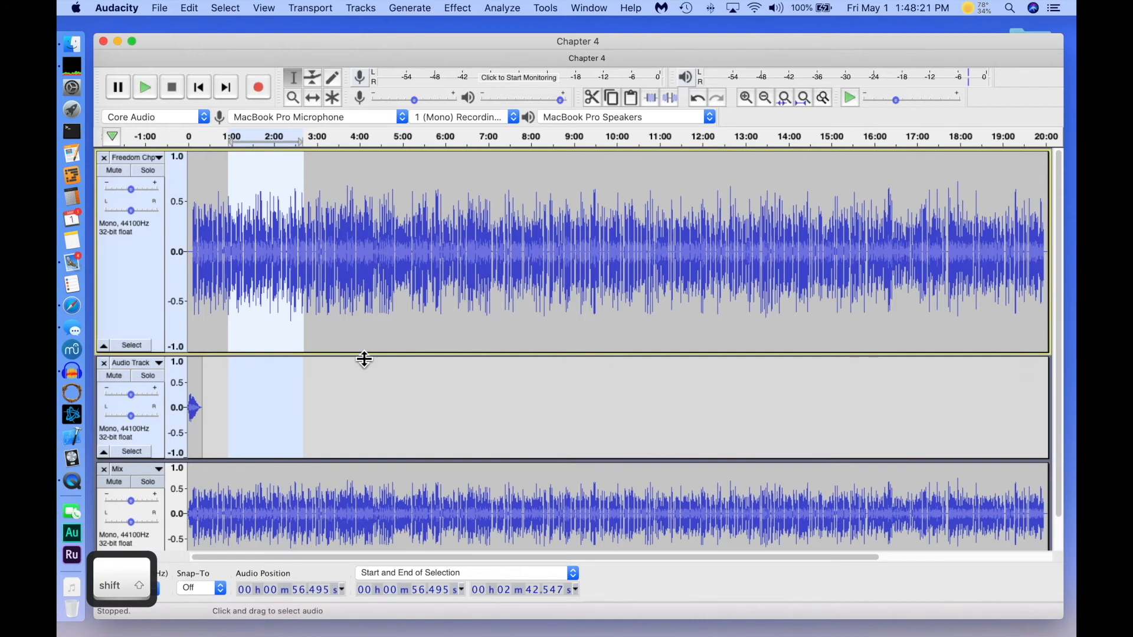
- Remove the Mix track from the project, keeping the narration and intro music tracks
key(super+a)
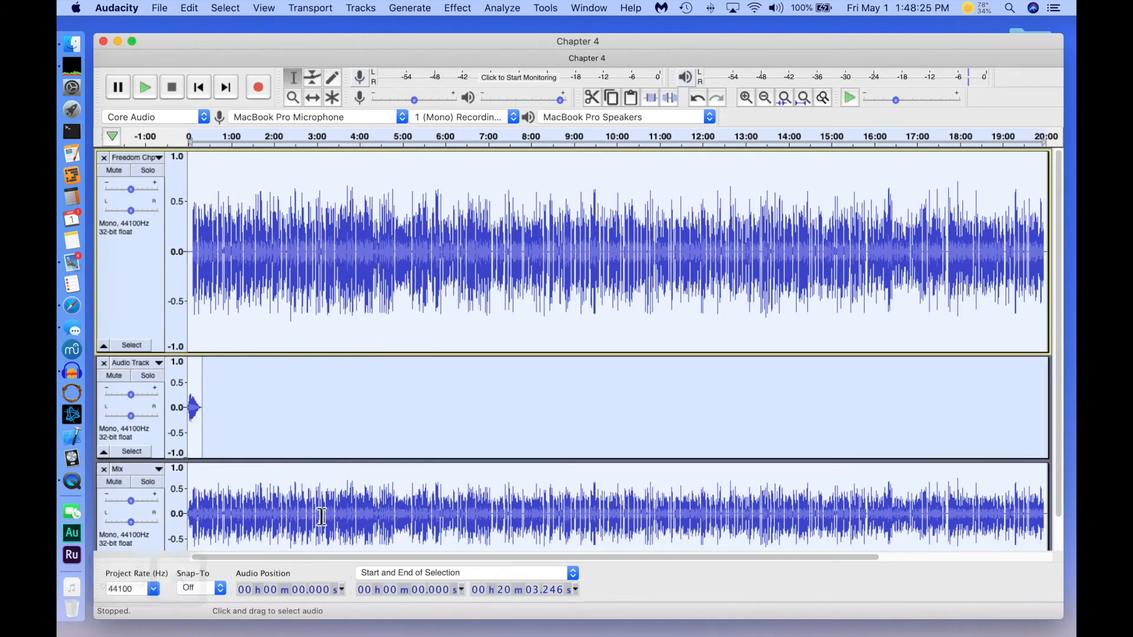
drag(473, 425, 389, 222)
click(376, 513)
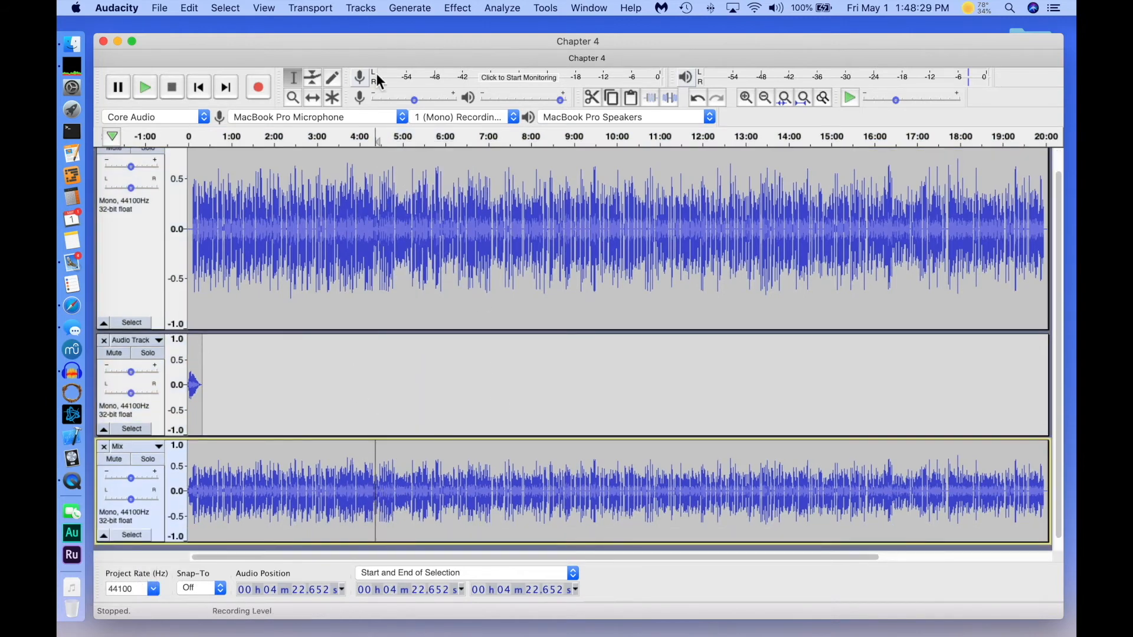
click(358, 8)
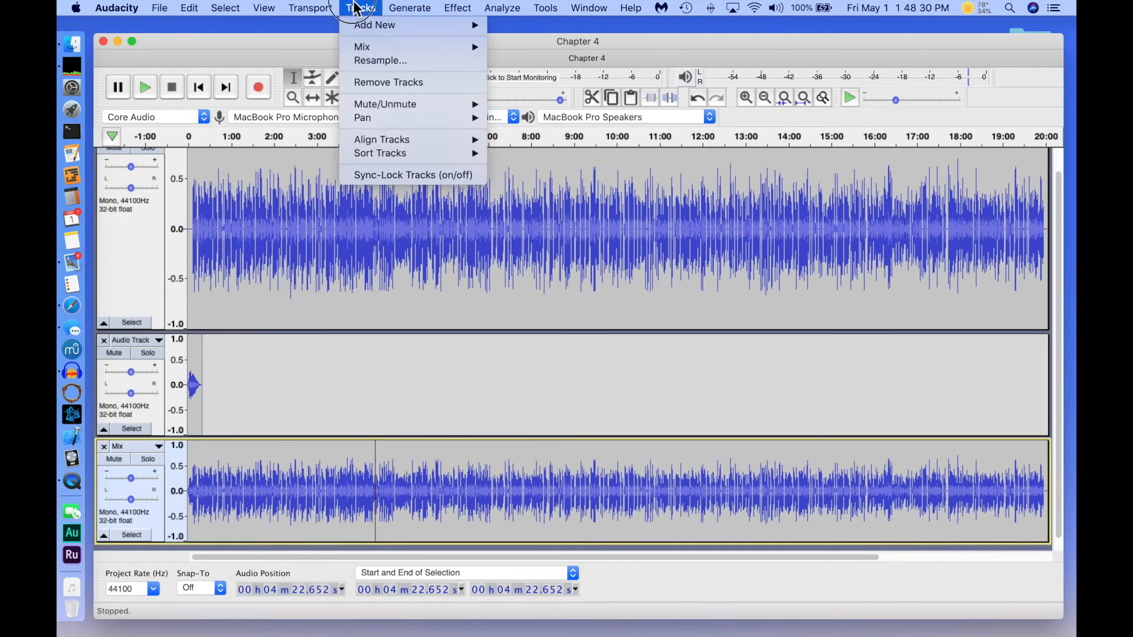
click(395, 82)
click(416, 435)
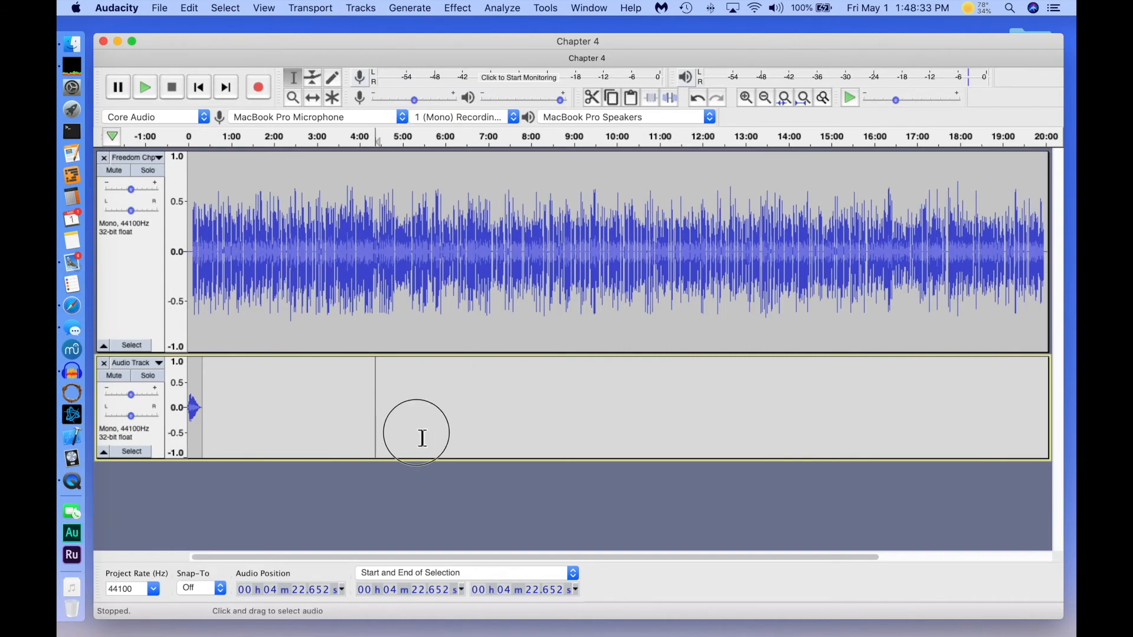
- Select all of the narration and intro music tracks and mix and render them to a new track
key(super+a)
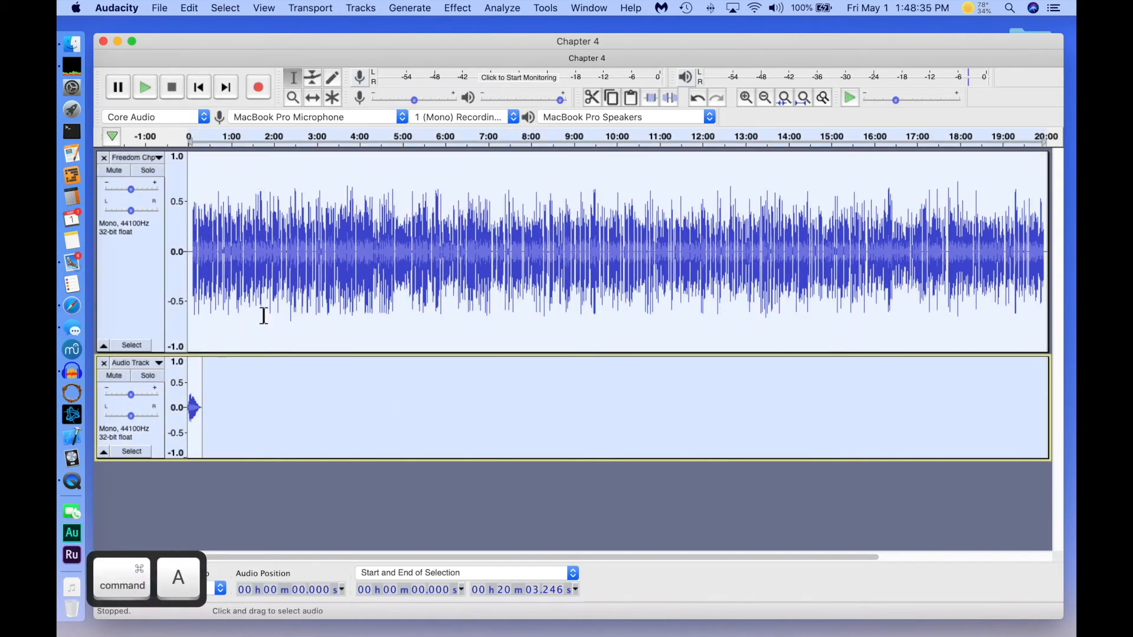
click(189, 8)
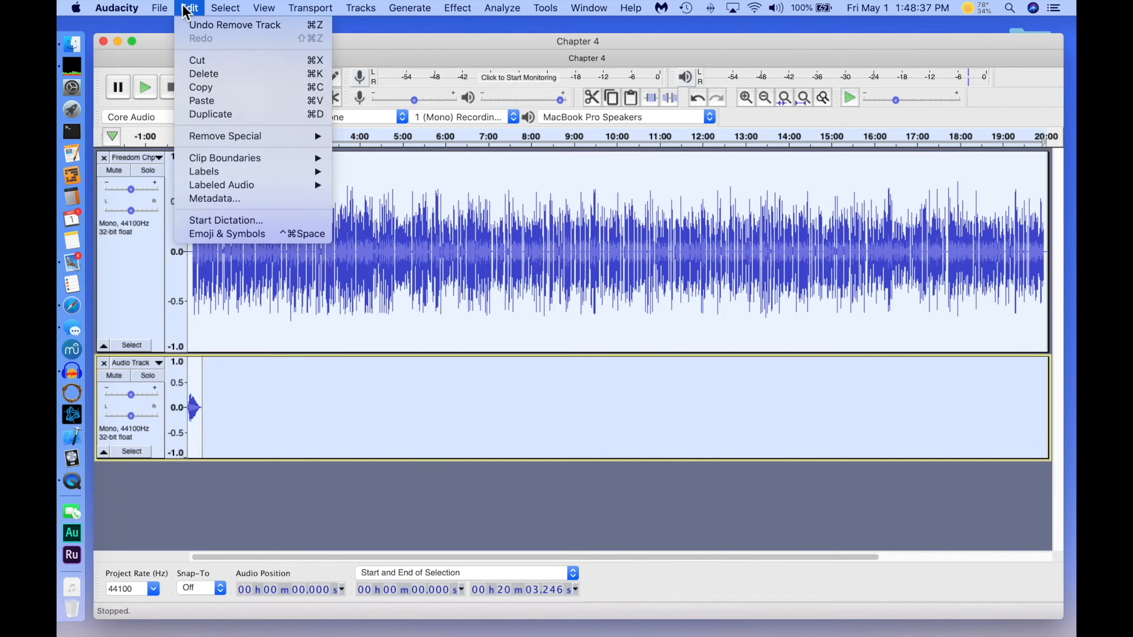
mouse_move(225, 8)
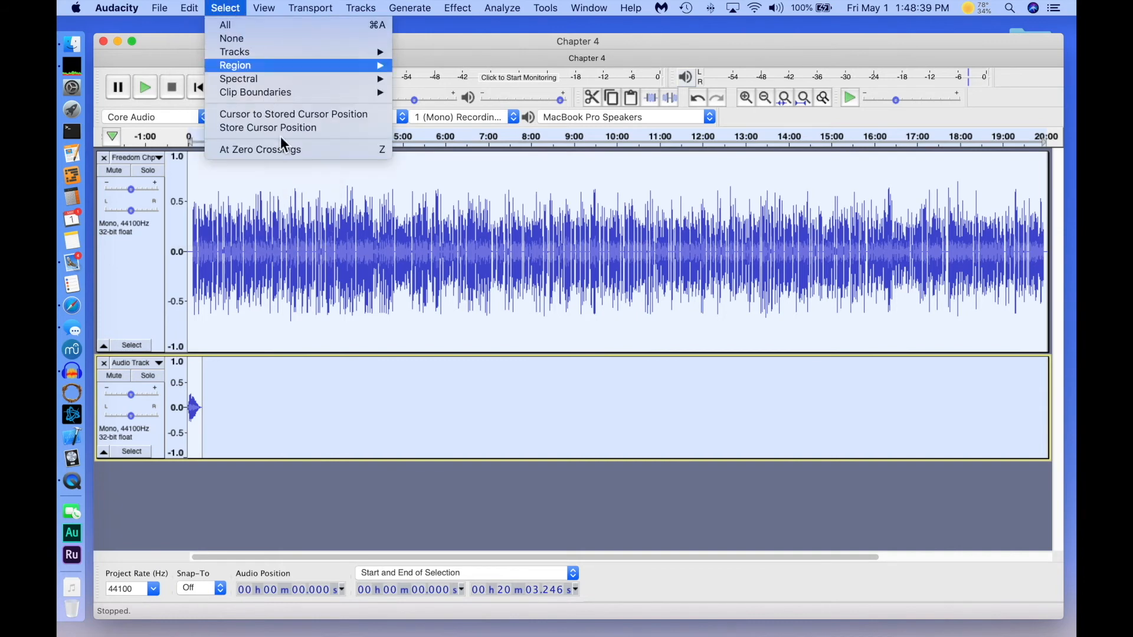
click(558, 279)
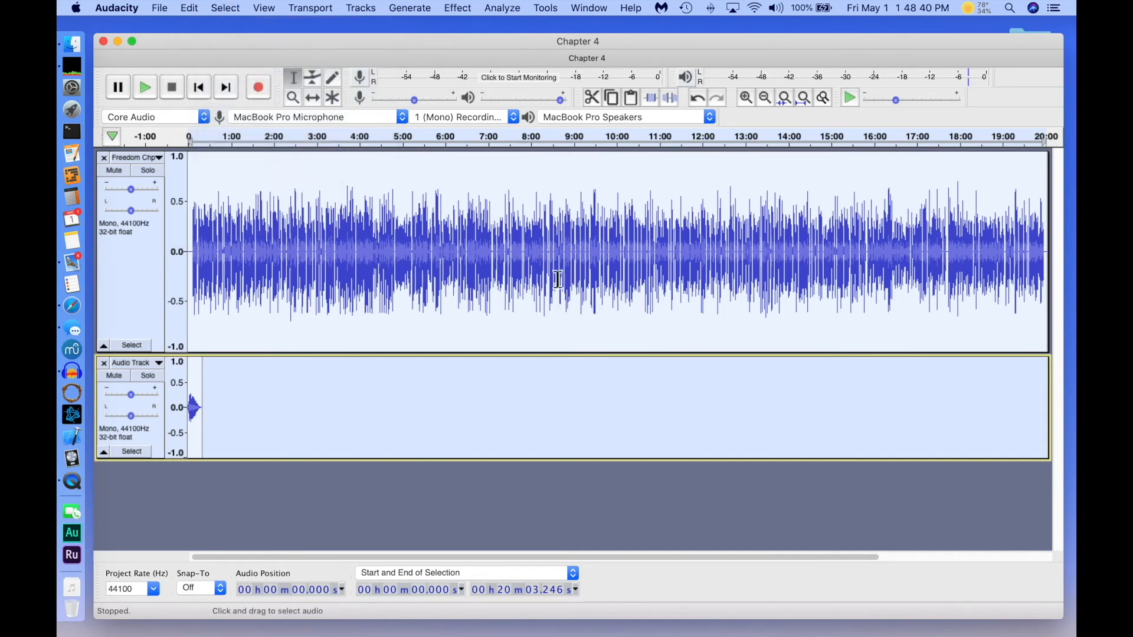
click(360, 8)
mouse_move(416, 48)
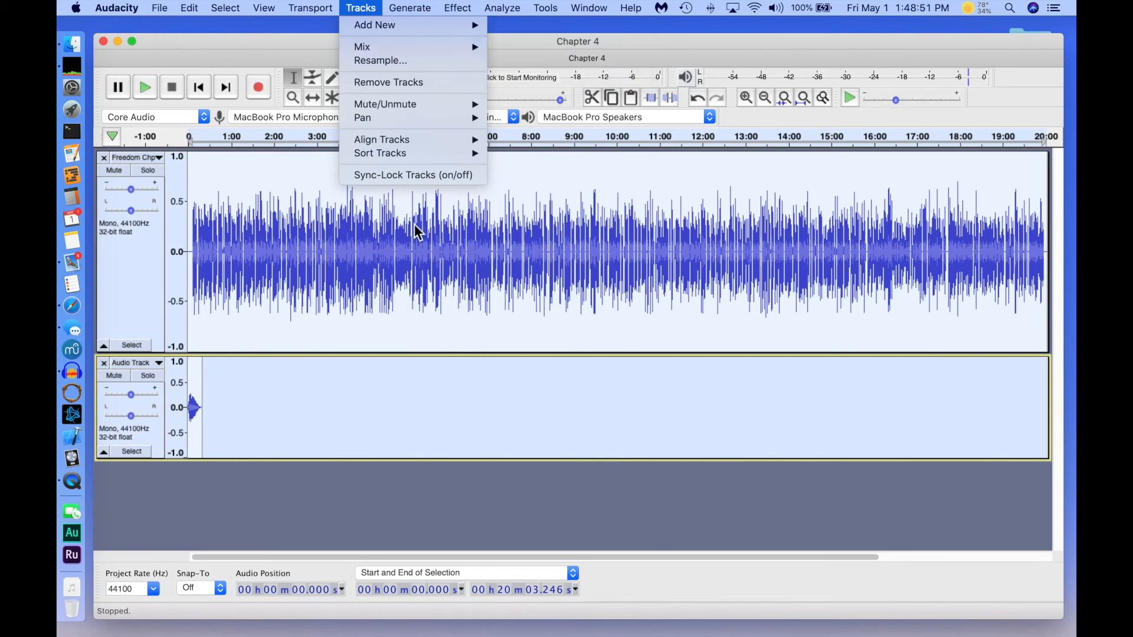
mouse_move(463, 47)
click(554, 74)
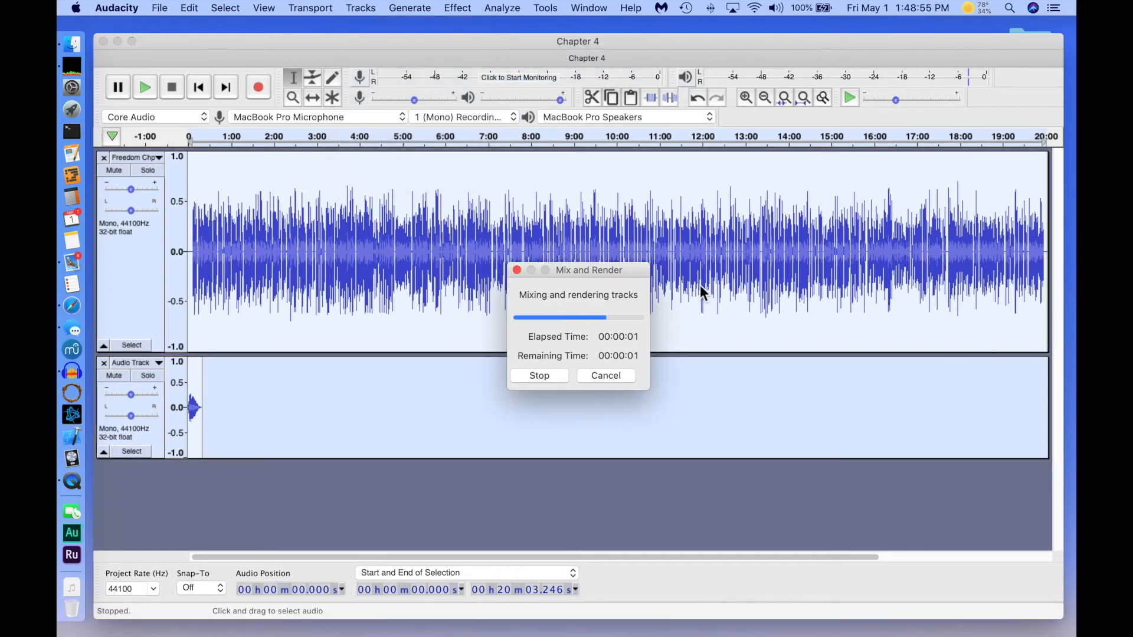
- Mute the Freedom Chp narration track and the intro music track so only the Mix track plays
drag(684, 533, 444, 524)
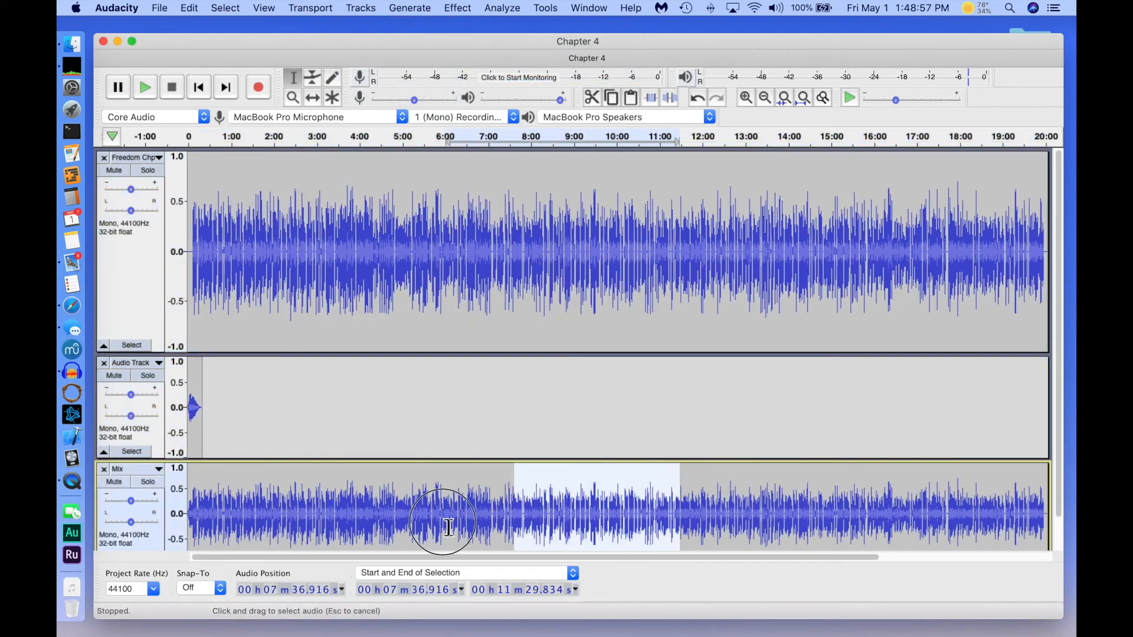
click(313, 277)
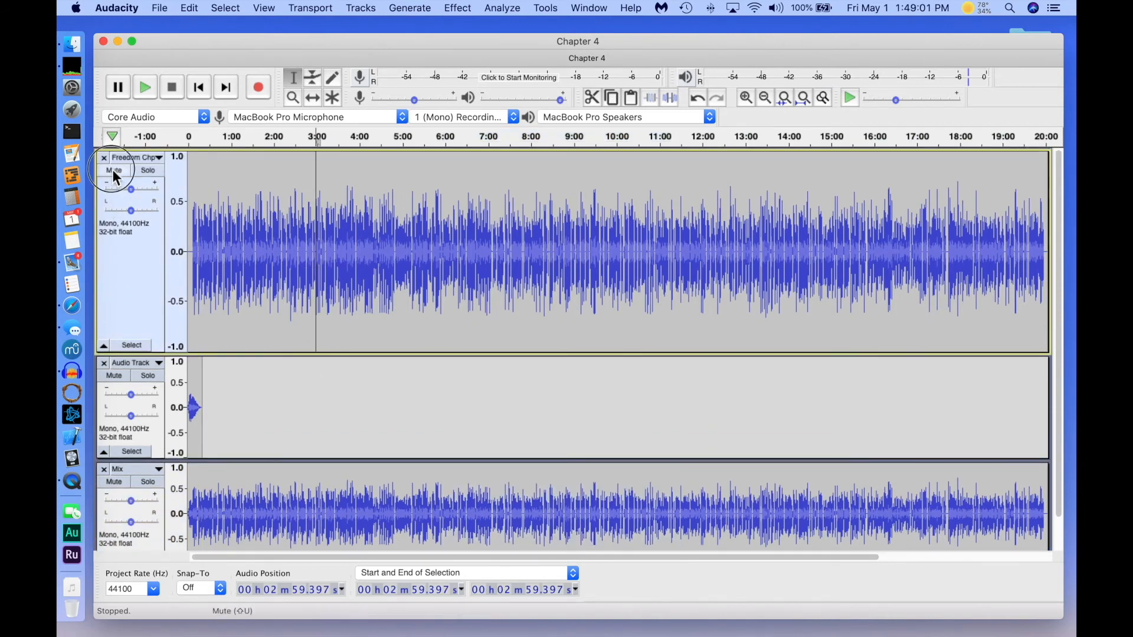
click(114, 170)
click(113, 376)
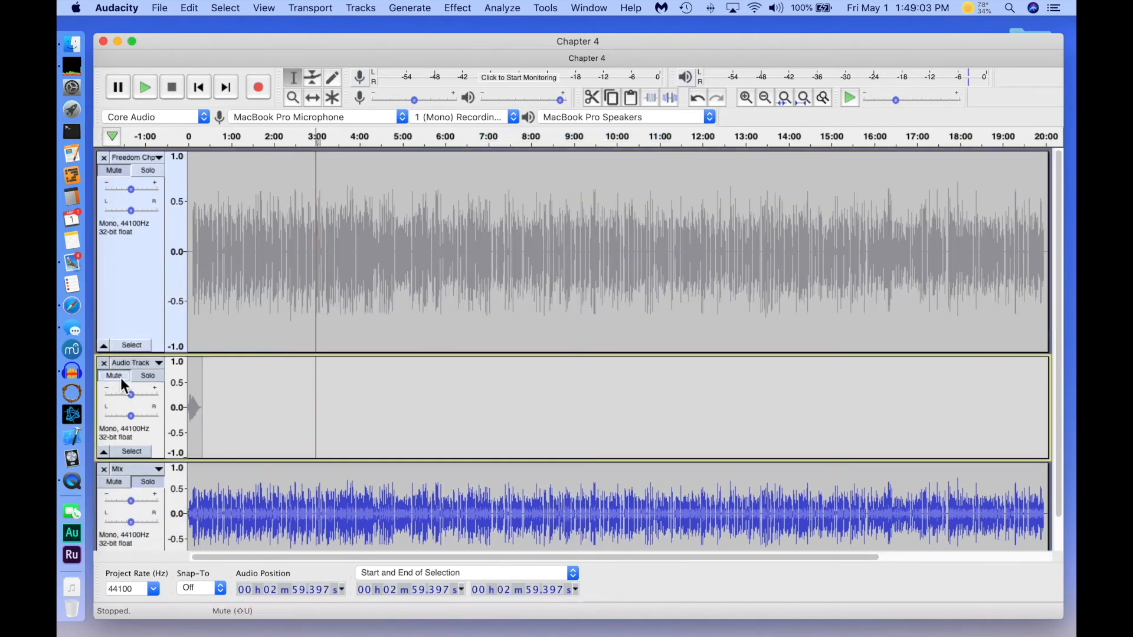
- Select the entire Mix track and unmute both the intro music track and the narration track
scroll(255, 515, down, 1)
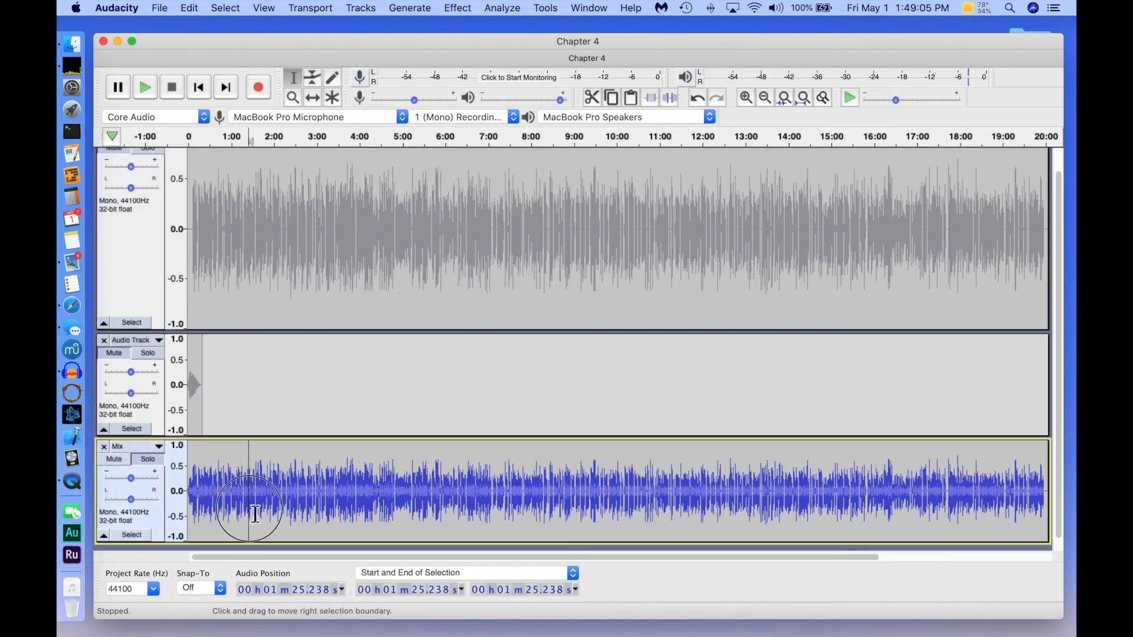
double_click(254, 510)
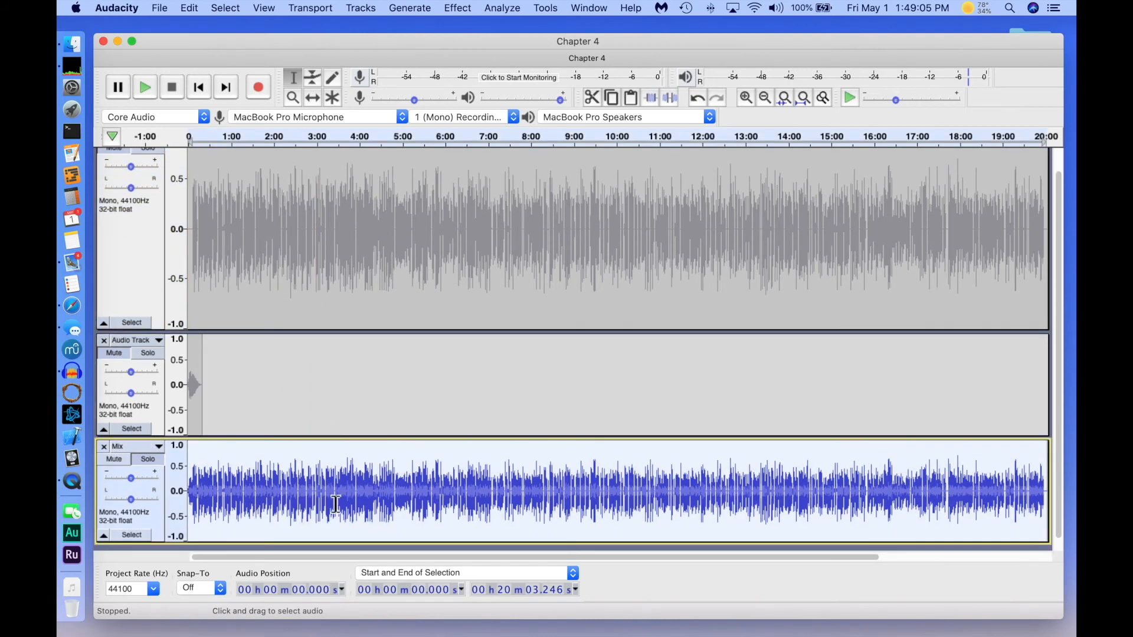
click(116, 354)
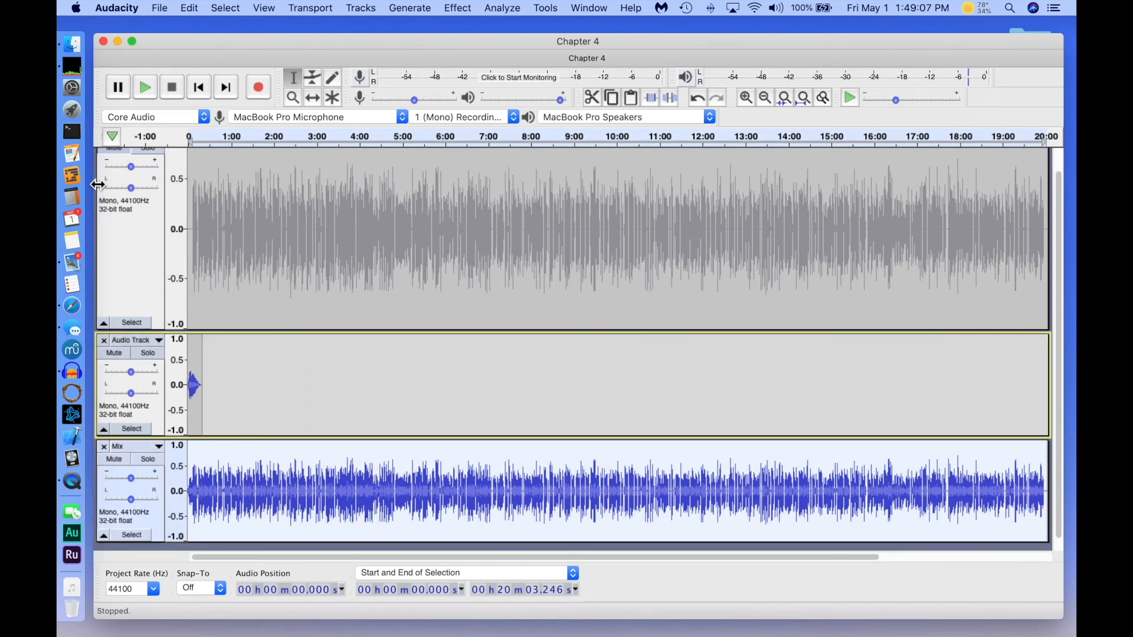
click(118, 152)
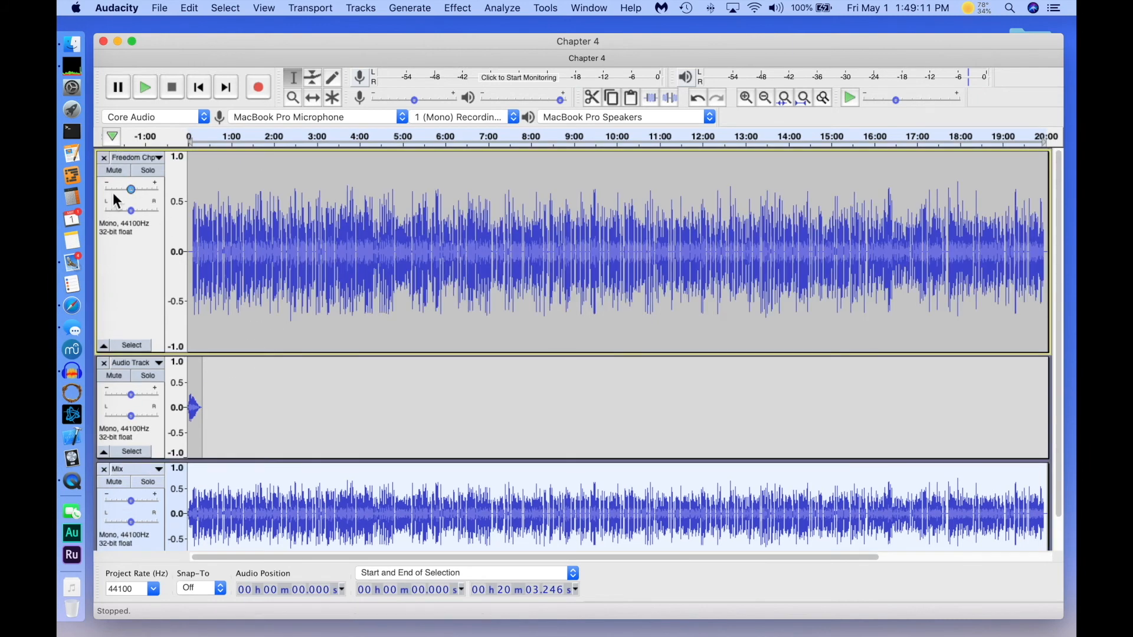
- Export the selected Mix audio as Chapter 4.mp3 in the 03 - Review folder, replacing the existing file and accepting the metadata tags
click(445, 507)
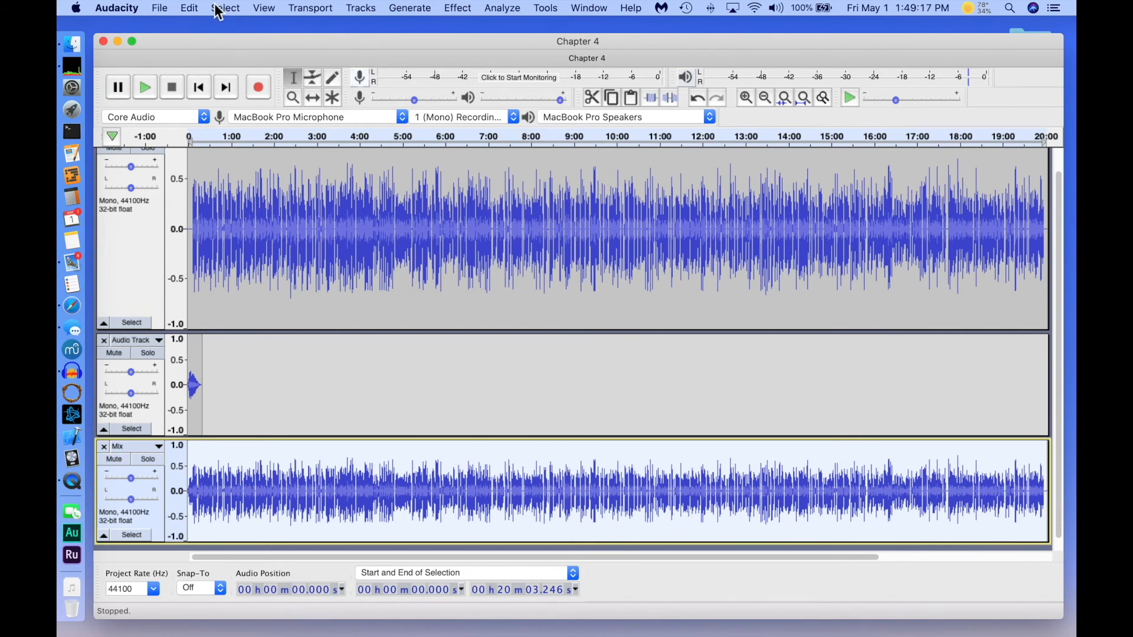
click(188, 9)
mouse_move(161, 9)
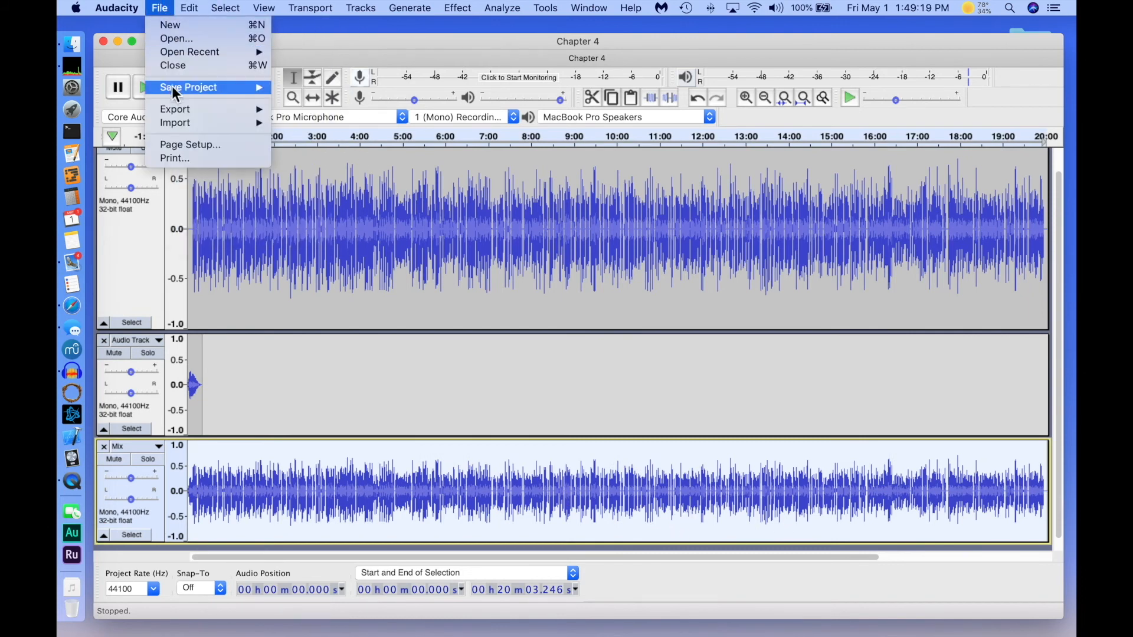
mouse_move(172, 110)
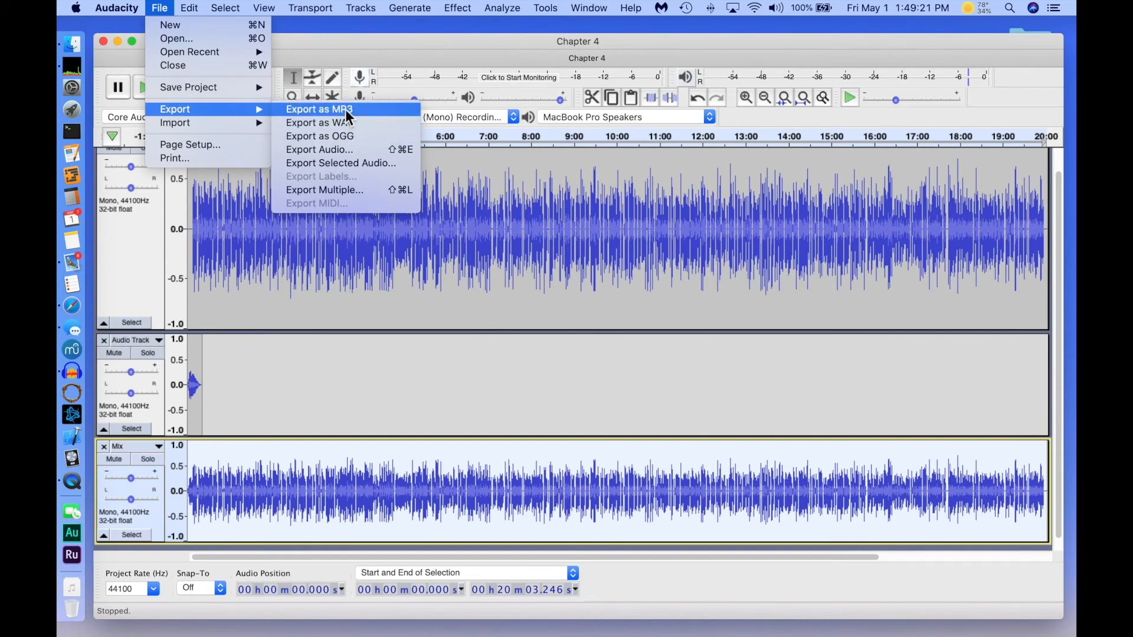
click(353, 167)
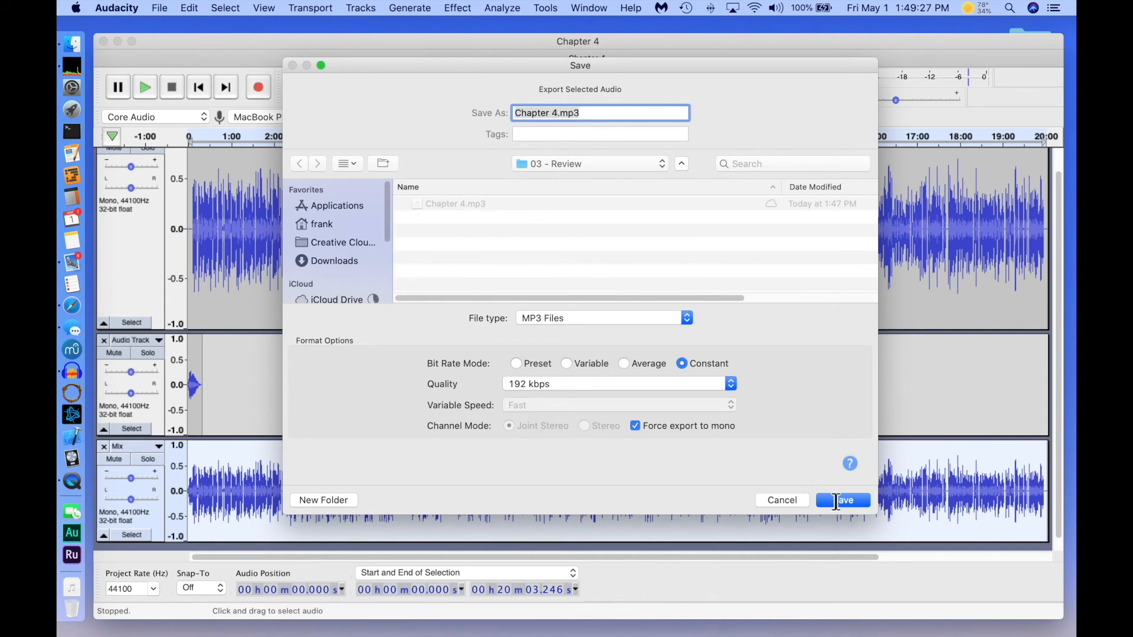
click(843, 500)
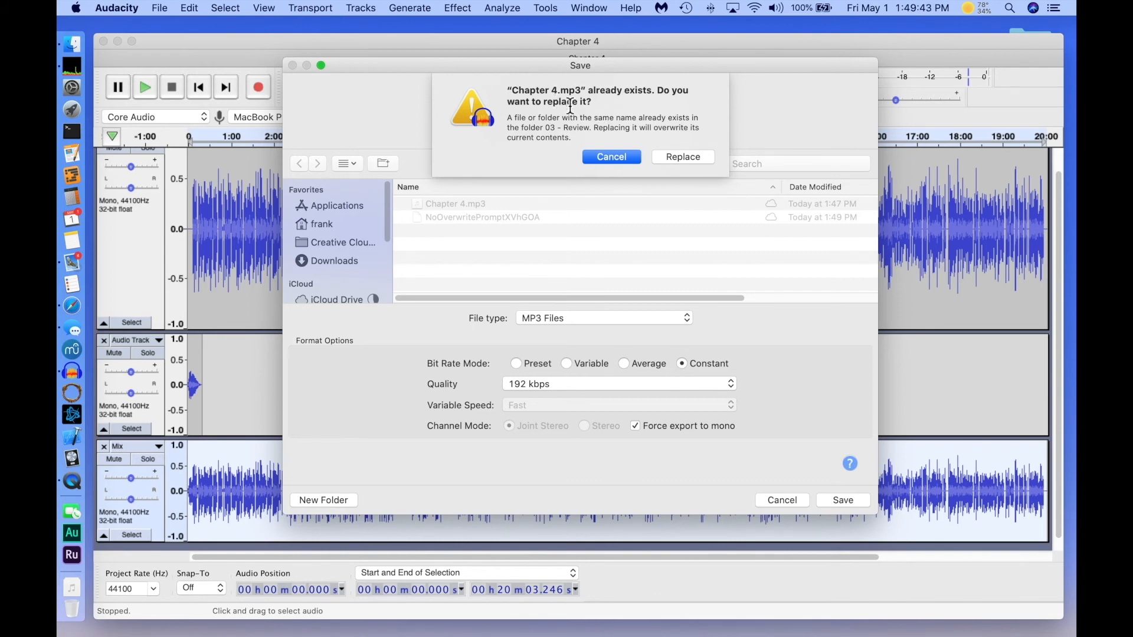
click(695, 157)
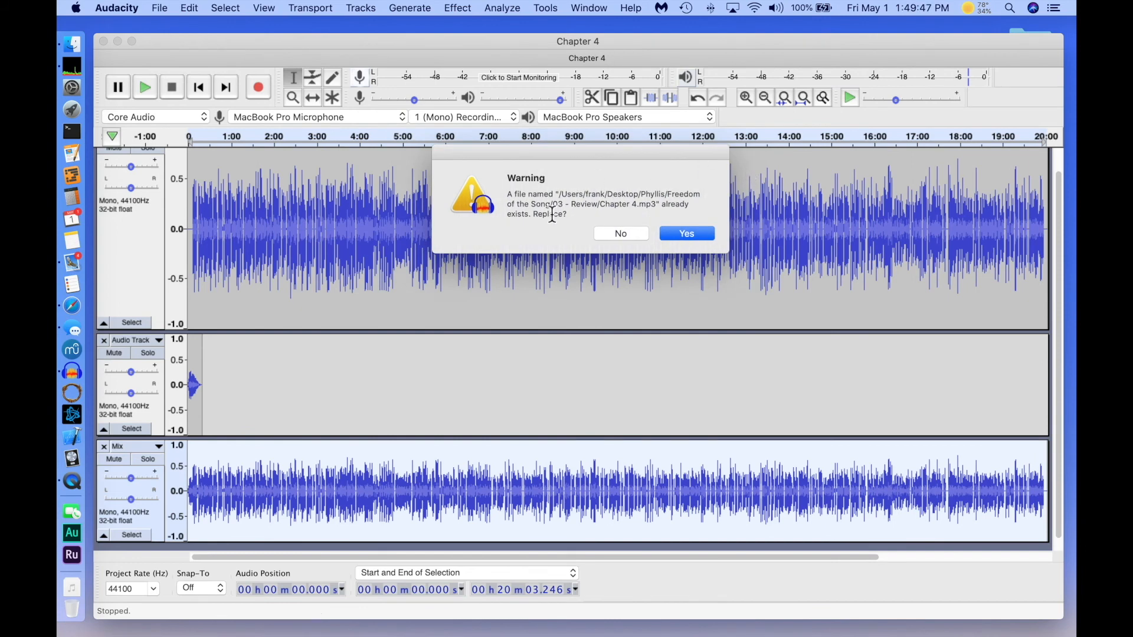
click(697, 235)
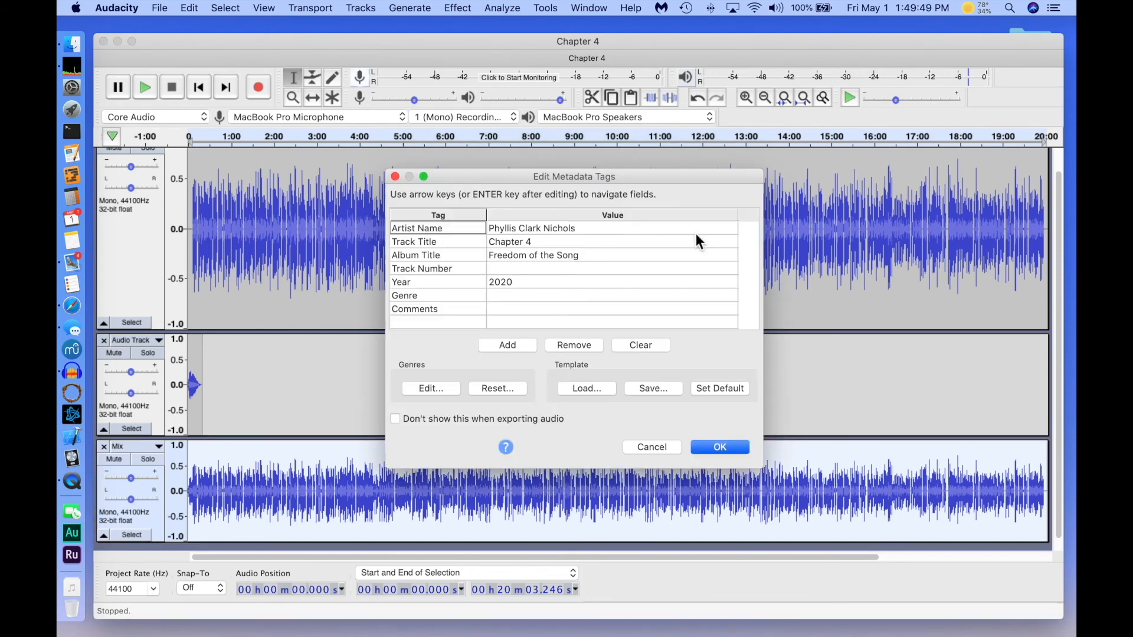
click(720, 447)
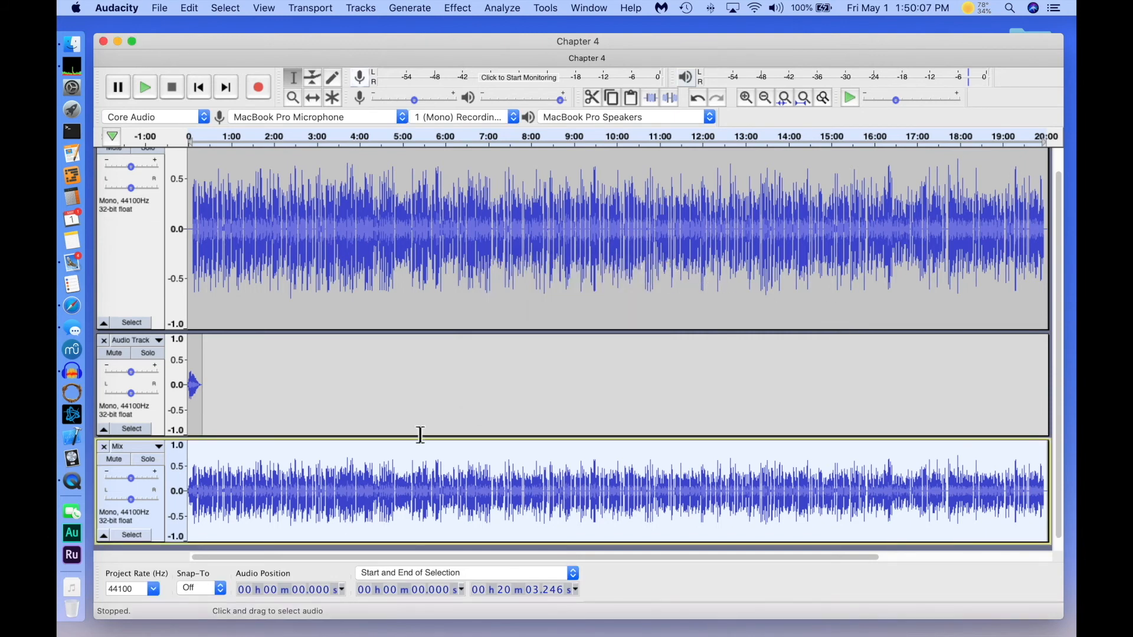
- Start another export of the selected Mix audio with the file type set to FLAC Files
double_click(563, 500)
click(194, 9)
mouse_move(220, 131)
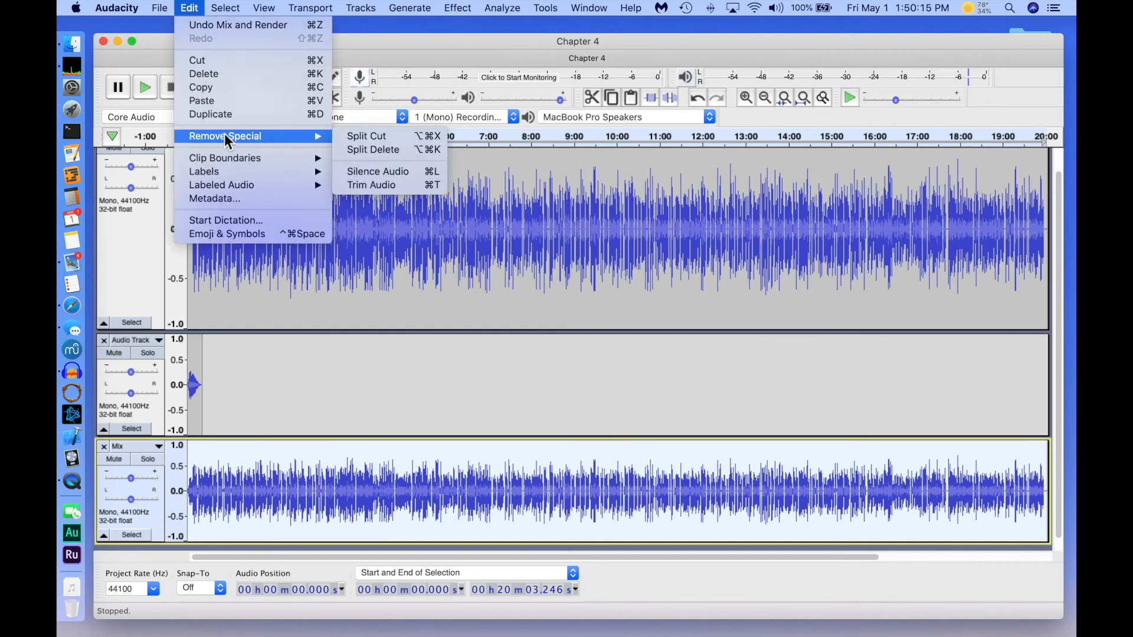
mouse_move(146, 9)
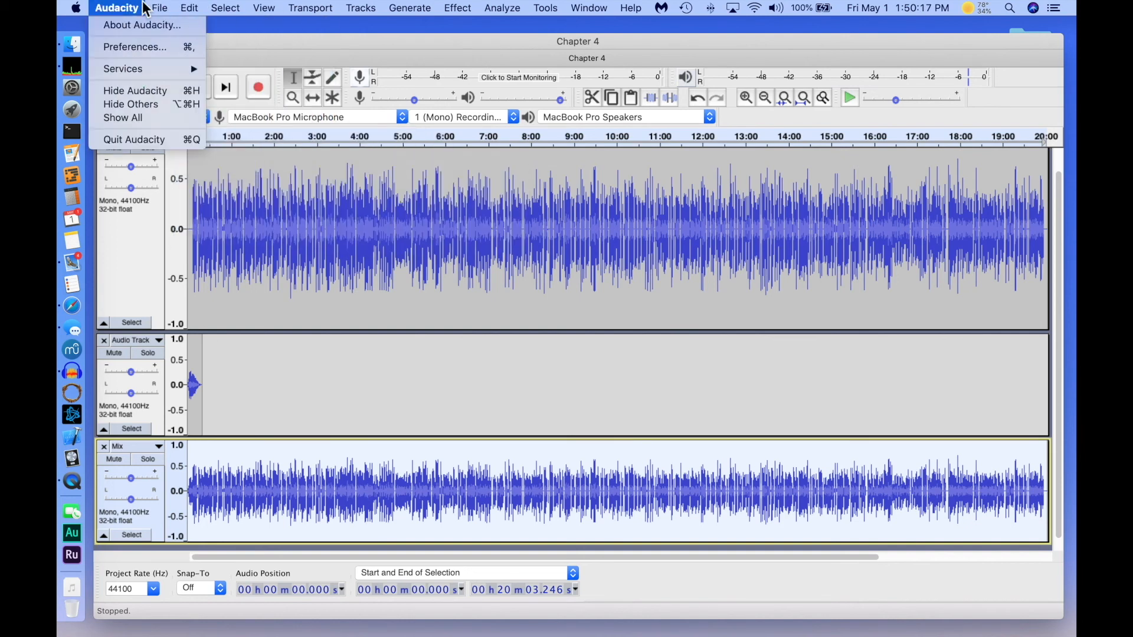
mouse_move(194, 108)
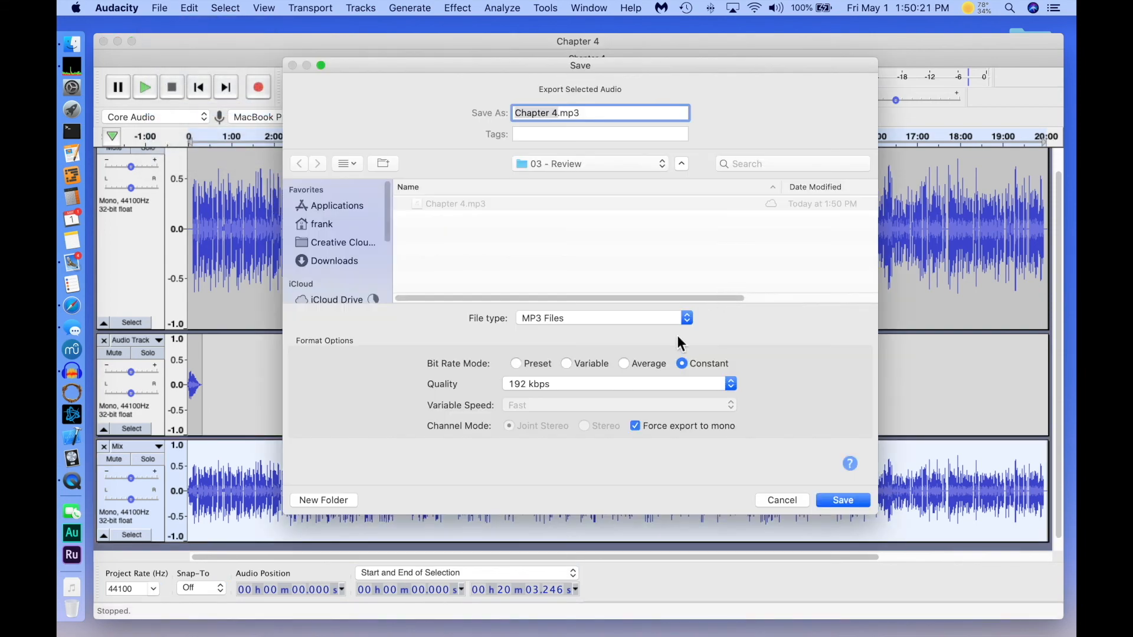
click(695, 319)
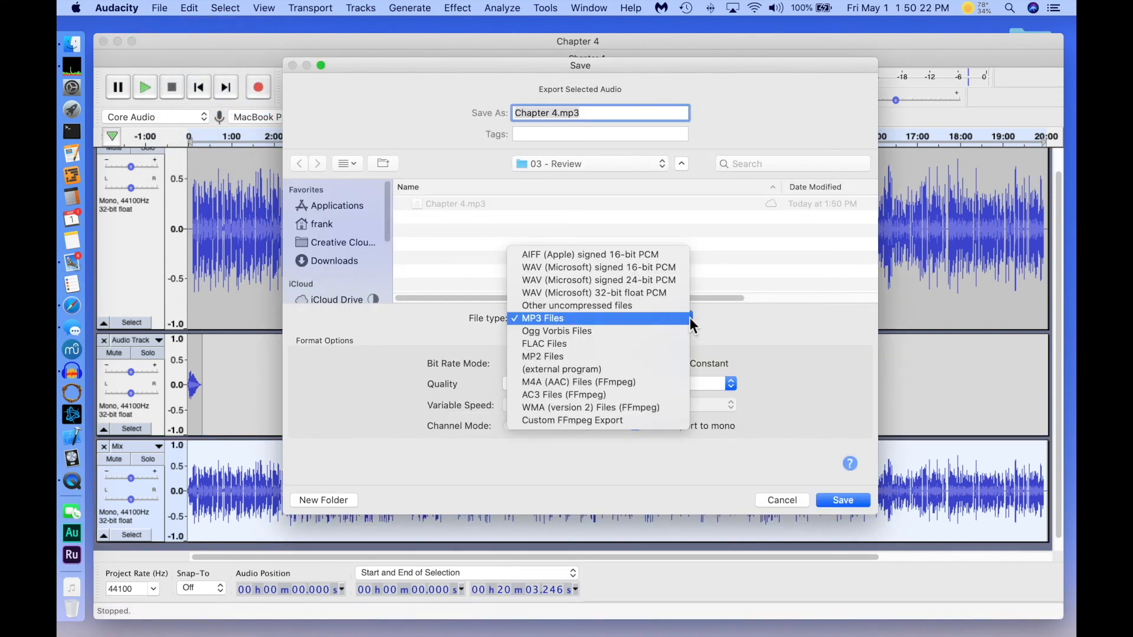
click(653, 344)
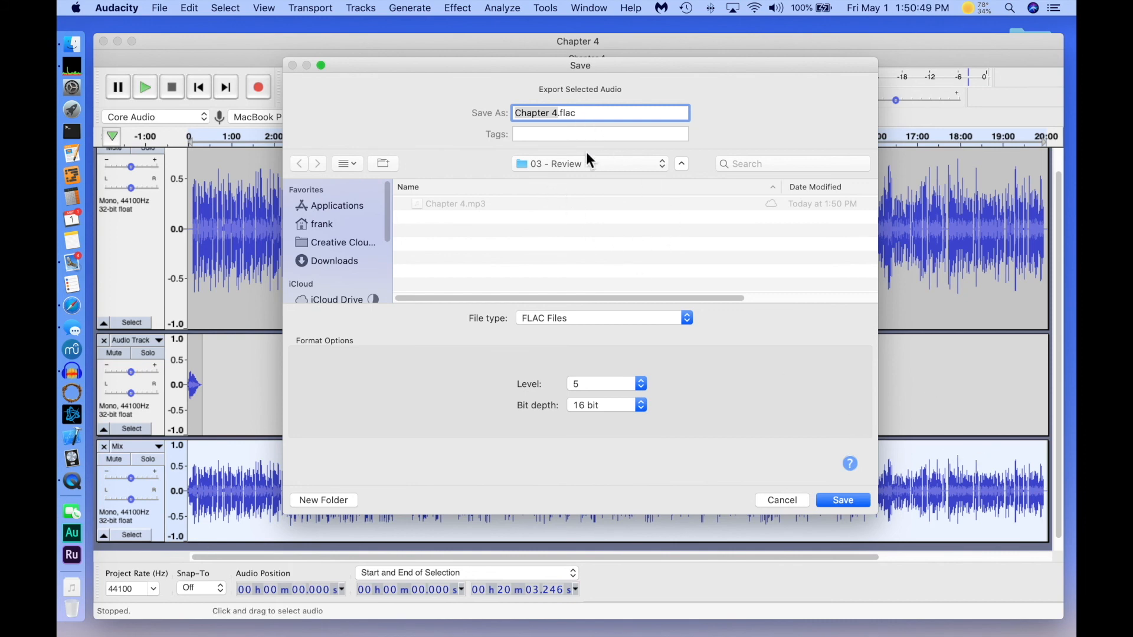
click(596, 321)
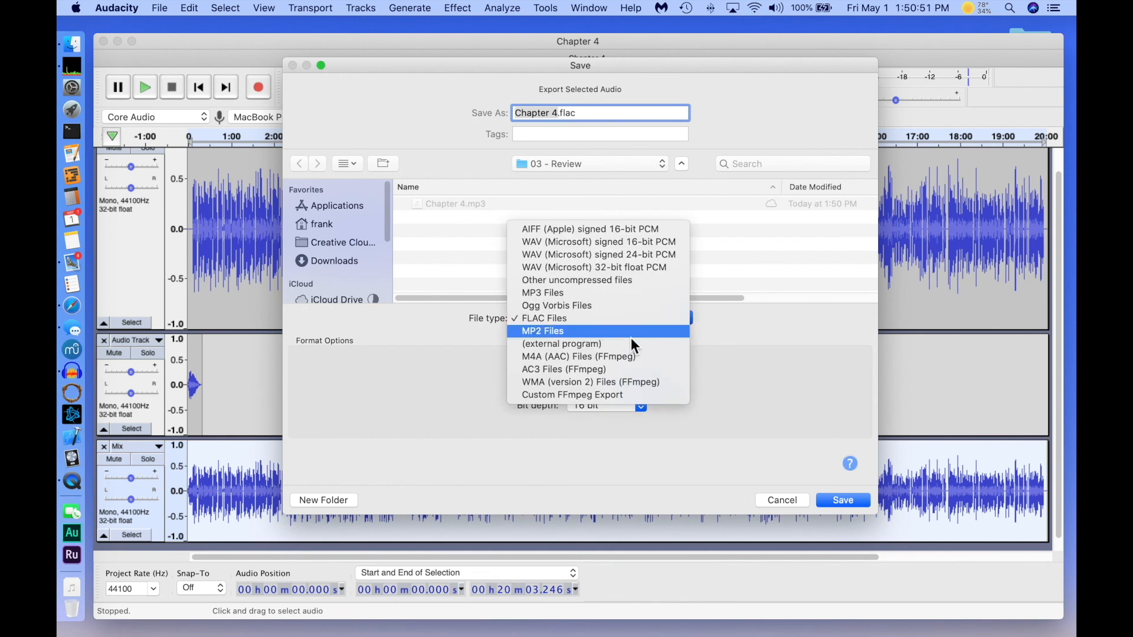
click(660, 345)
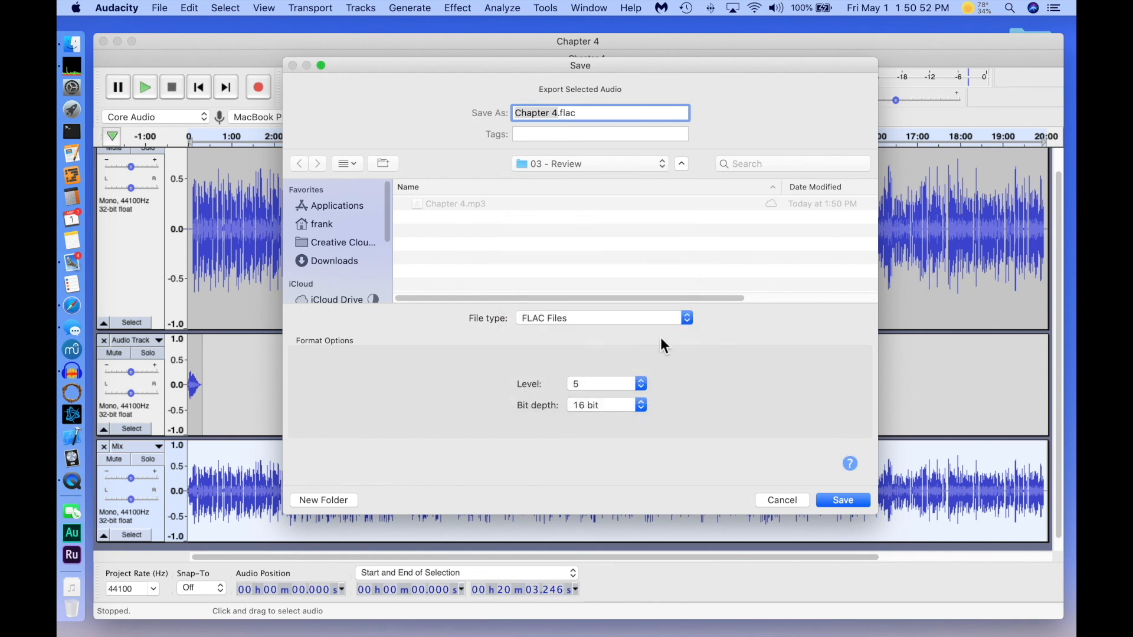
- Choose the 04 - Finals - DO NOT EDIT folder in Freedom of the Song as the export destination, and cancel the export
click(663, 164)
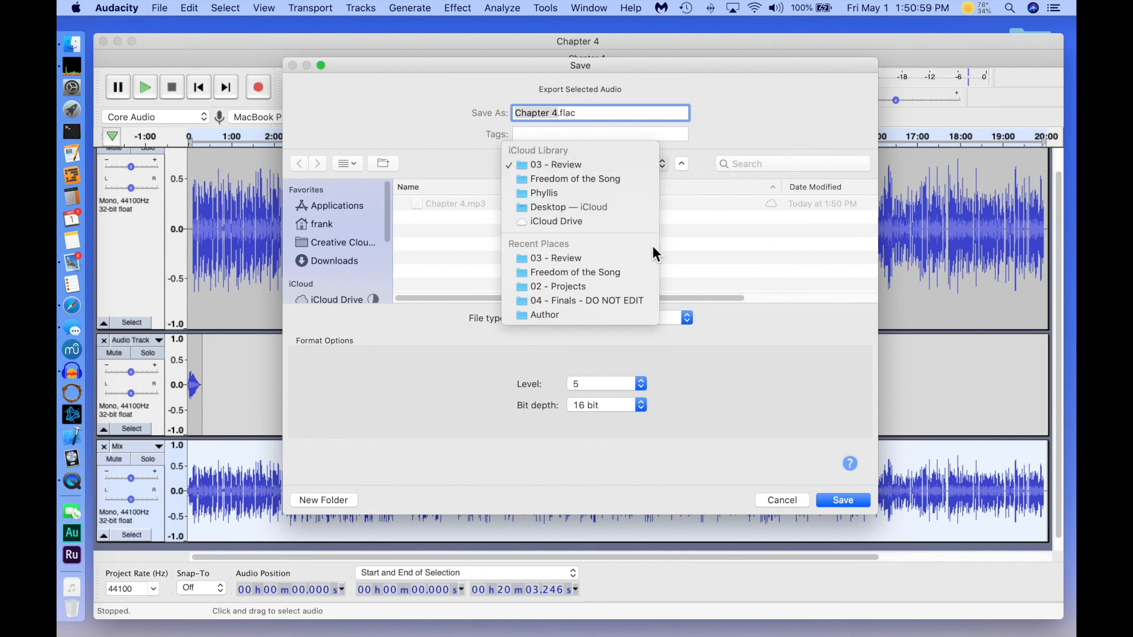
click(628, 178)
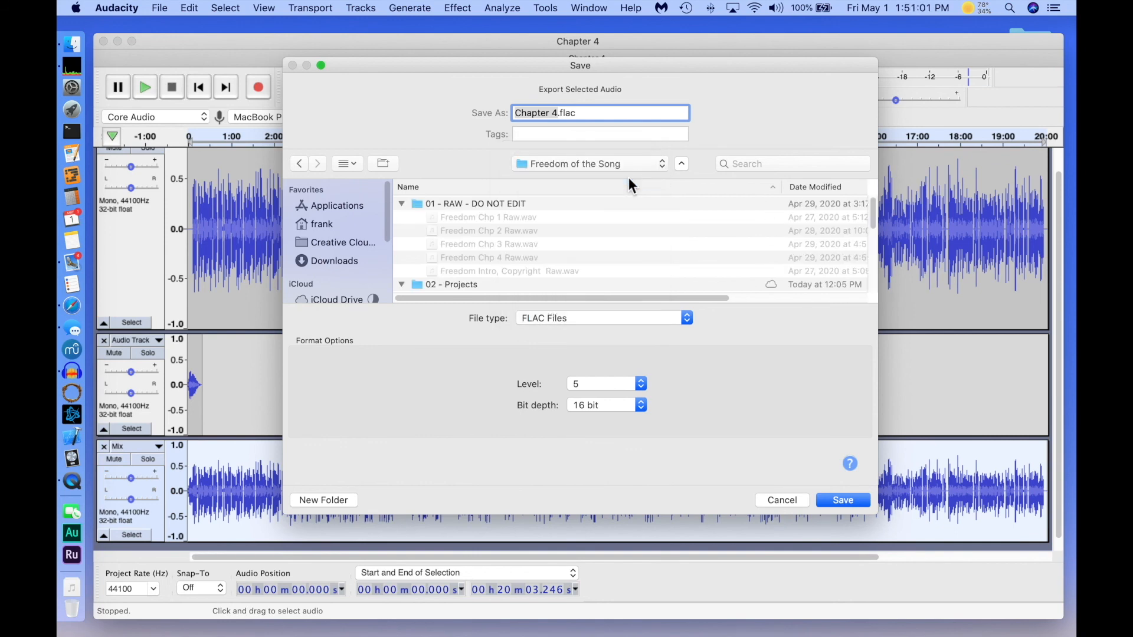
scroll(495, 270, down, 10)
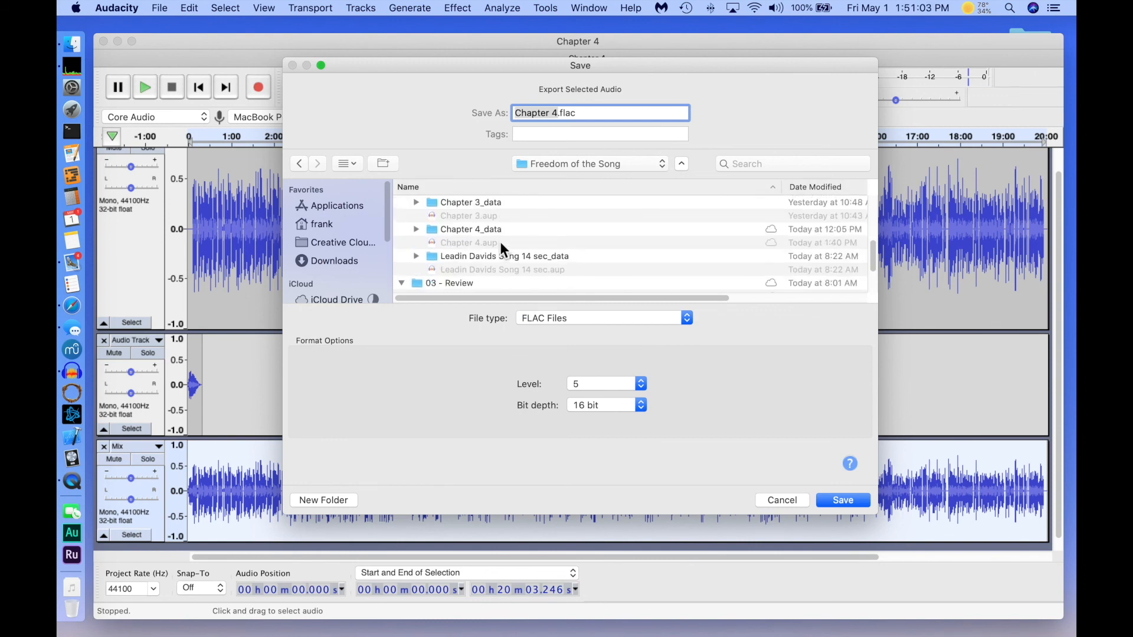
click(481, 245)
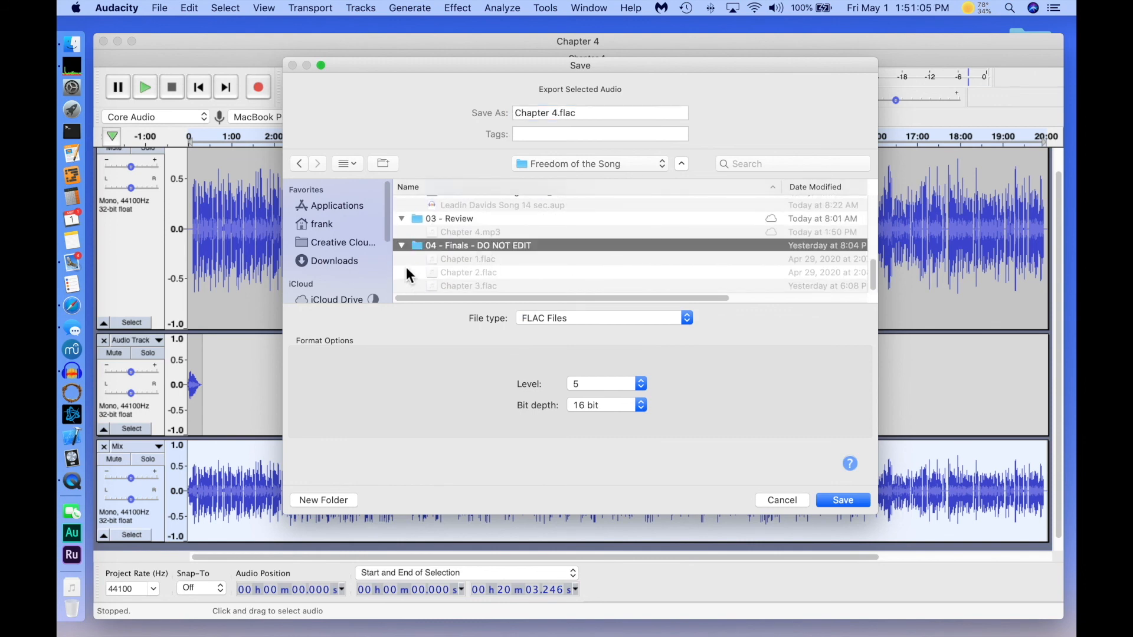
double_click(469, 245)
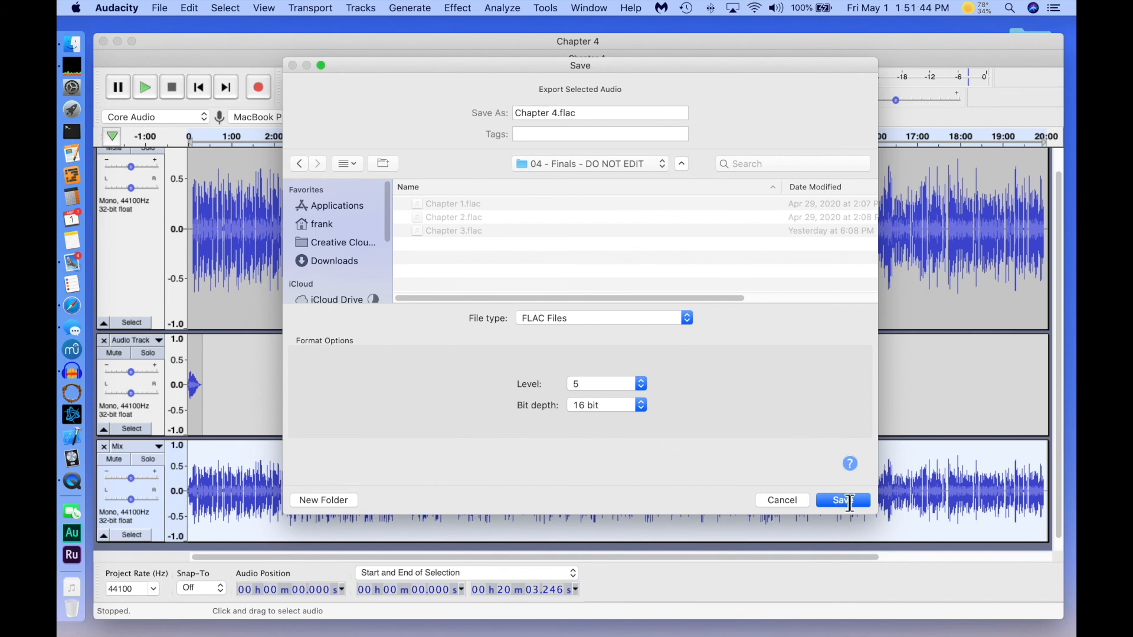
click(803, 501)
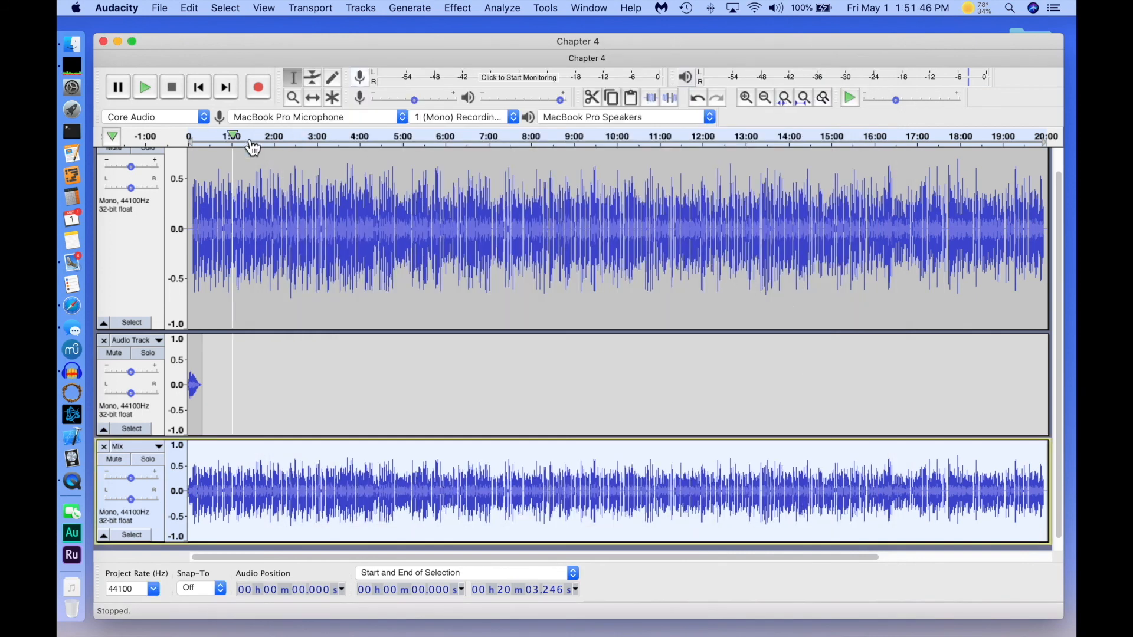
- Close the Chapter 4 project and save its changes
click(104, 42)
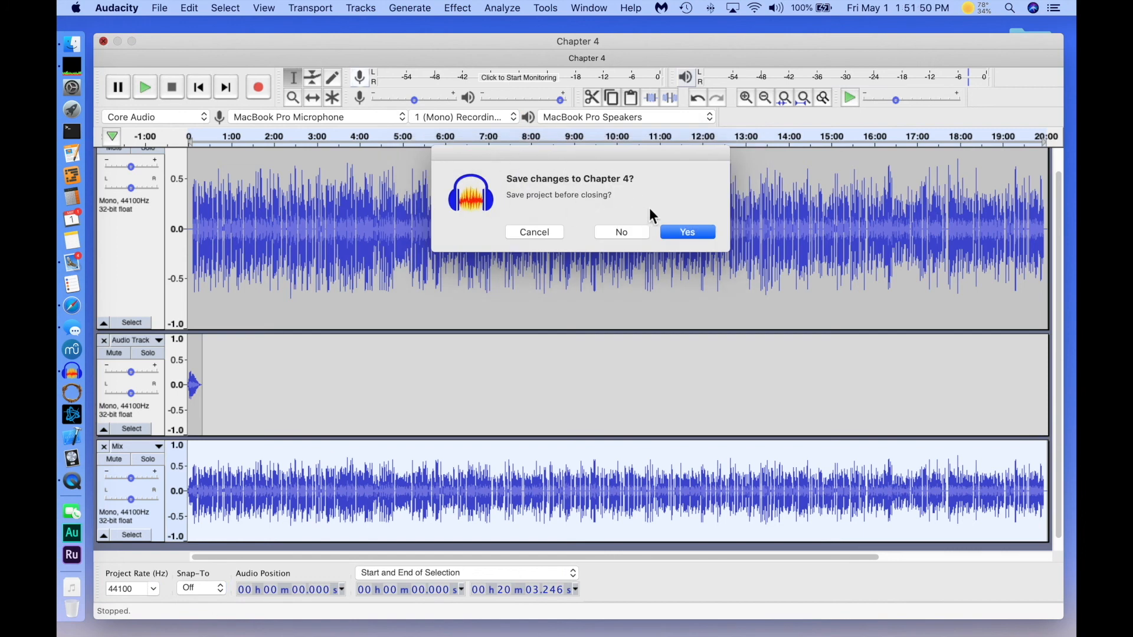
click(686, 232)
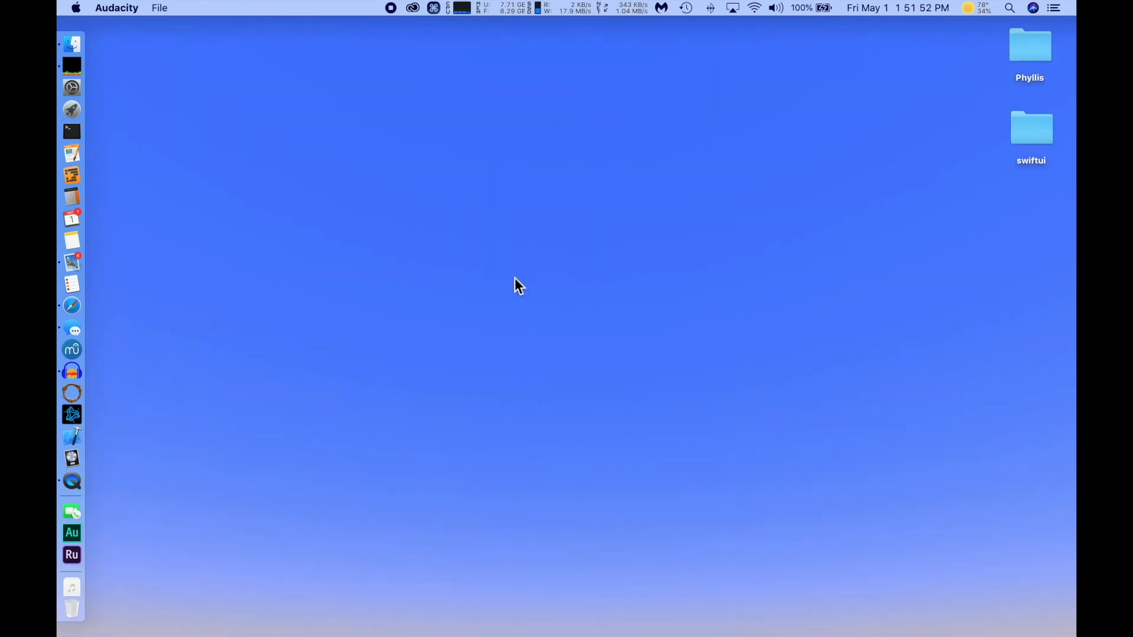